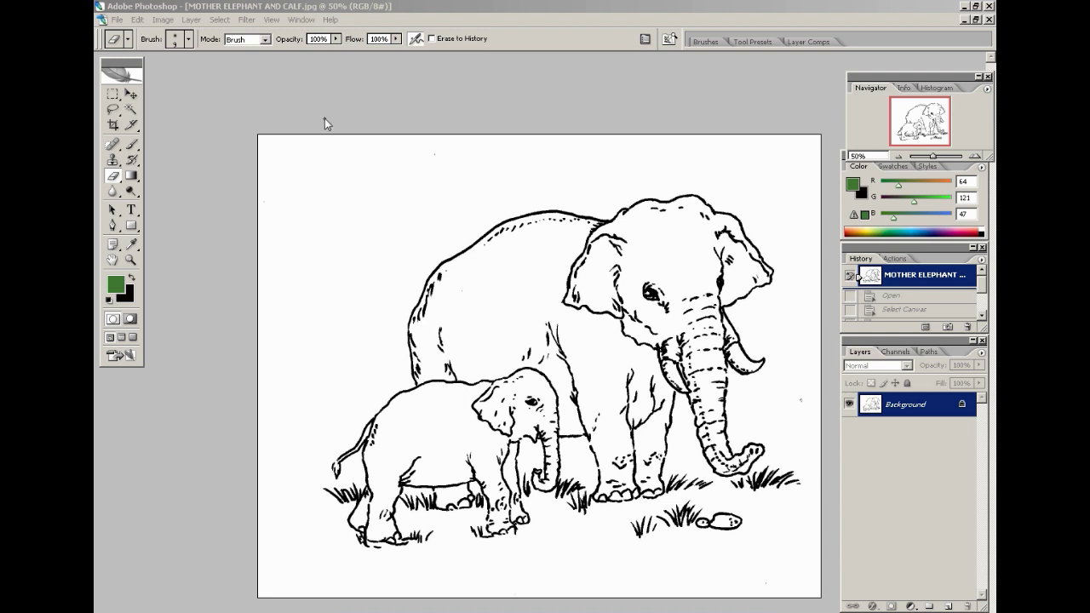
Select the entire canvas of the elephant line drawing and copy it.
click(220, 20)
click(224, 42)
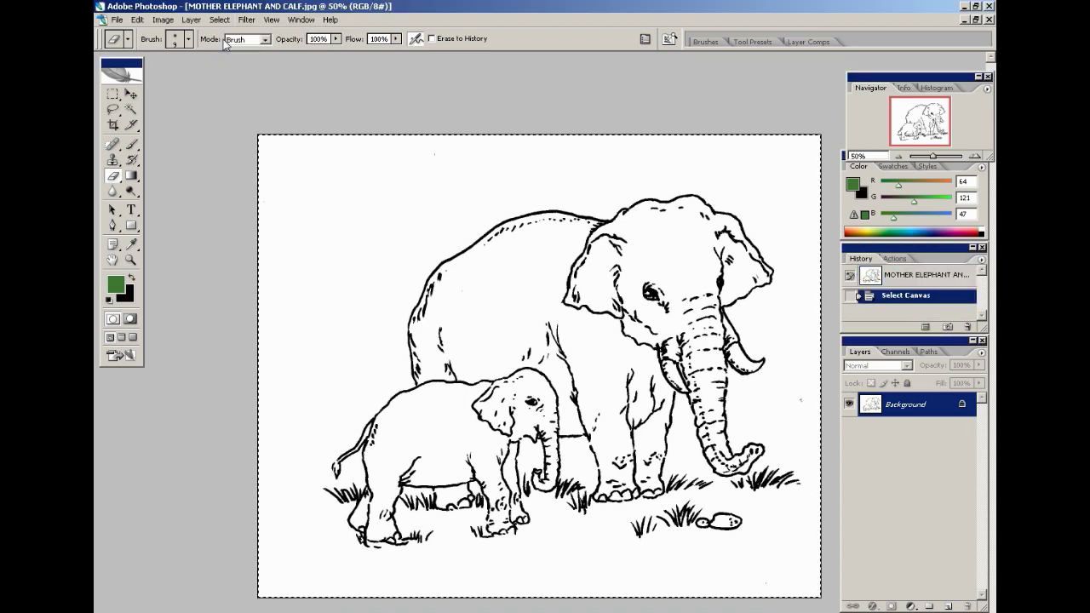
click(137, 20)
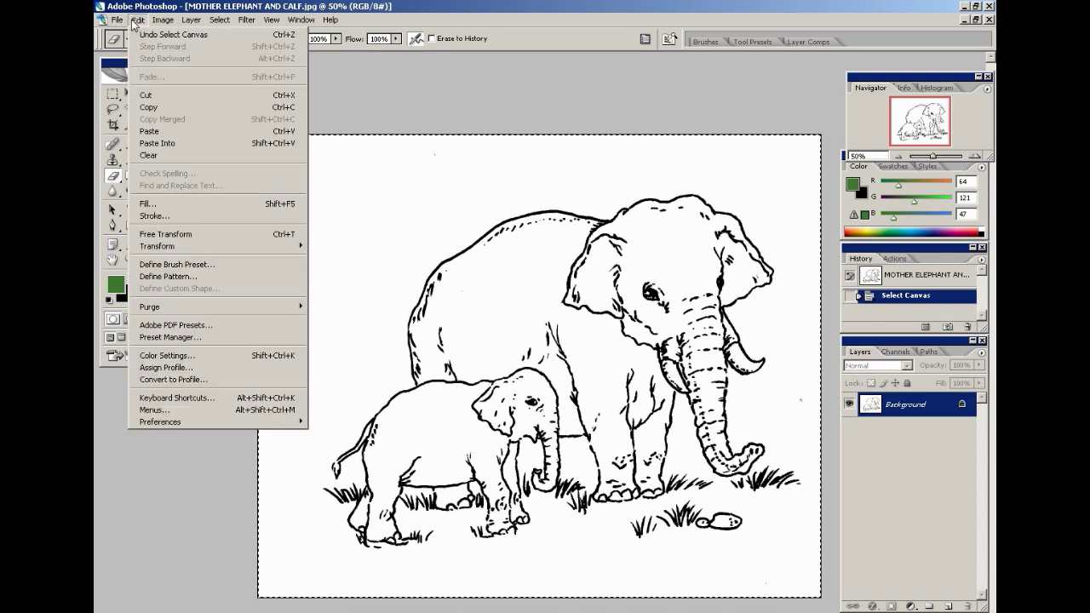
click(177, 103)
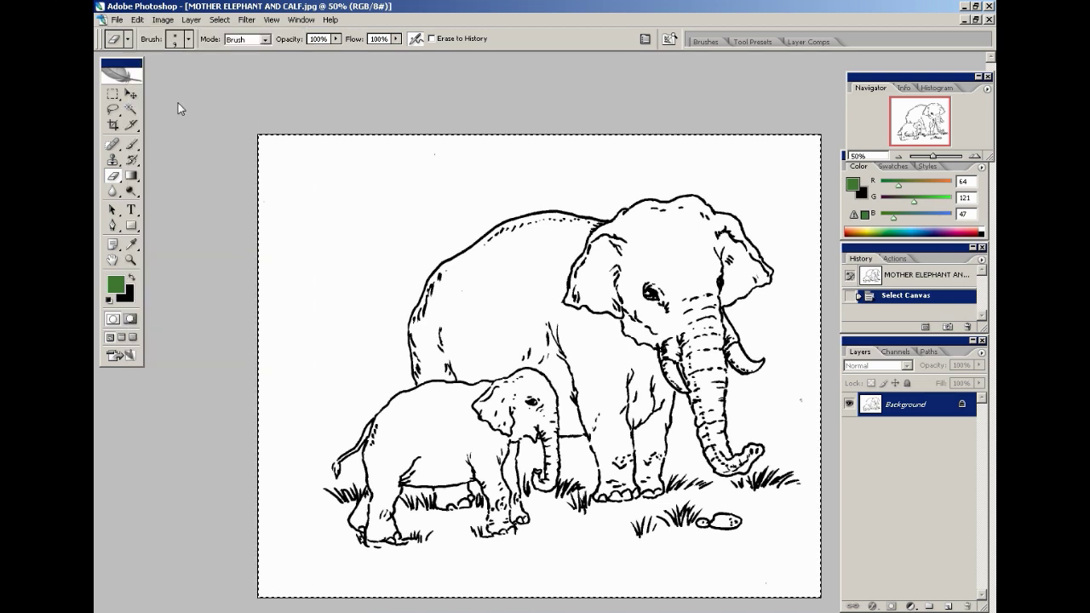
Create a new alpha channel, paste the copied line drawing into it, and clear the selection.
click(906, 355)
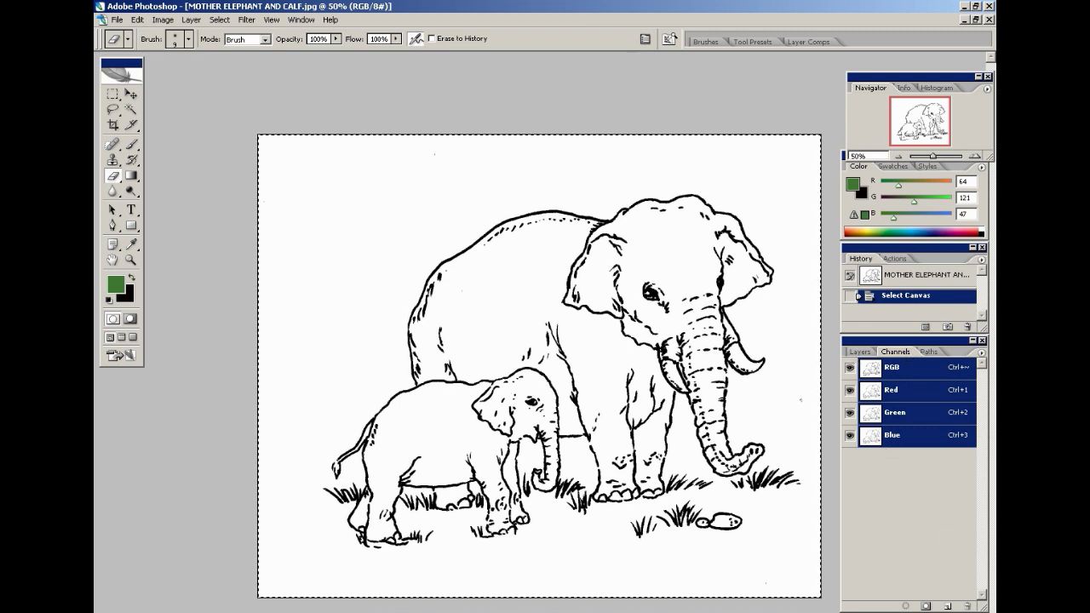
click(947, 605)
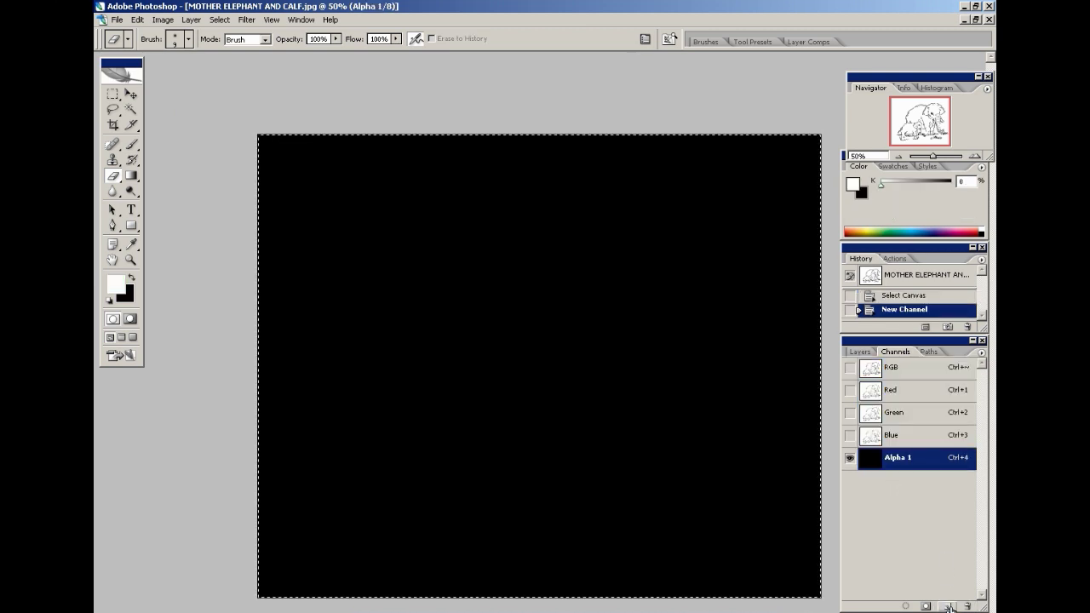
click(138, 19)
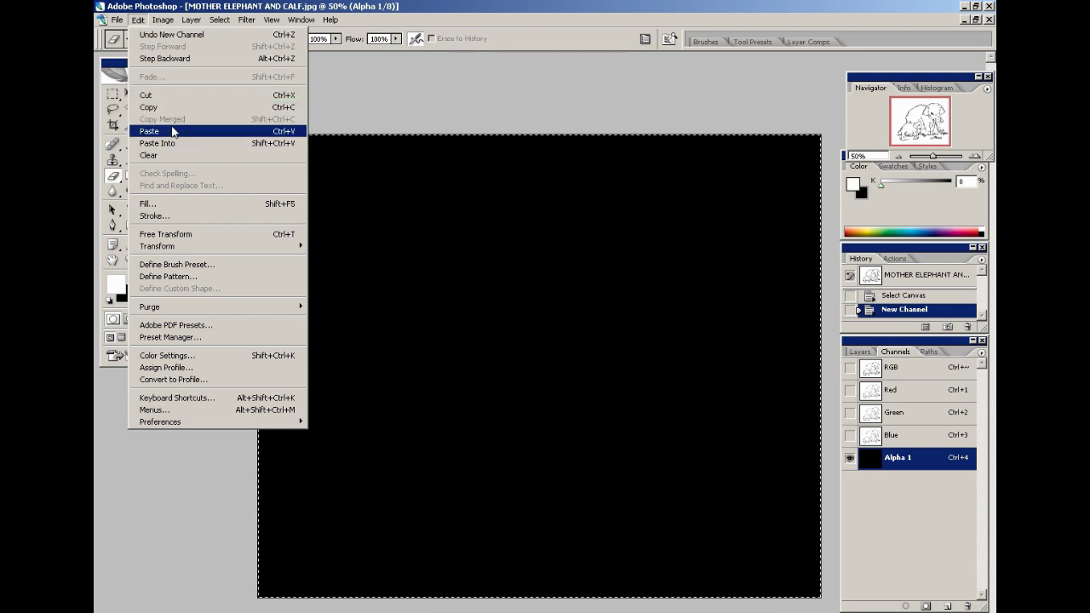
click(173, 130)
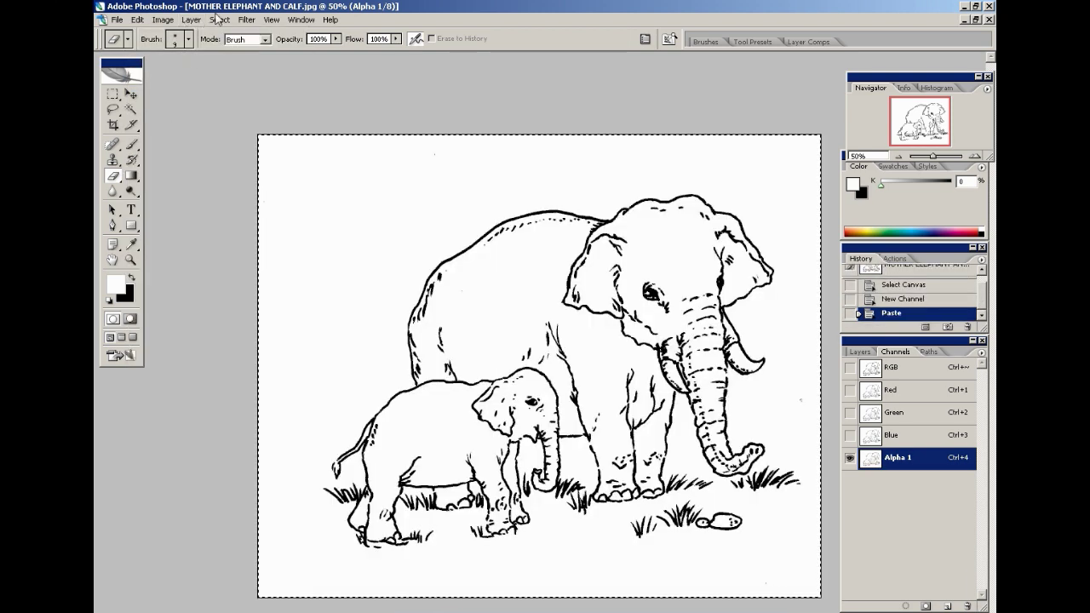
click(220, 20)
click(228, 49)
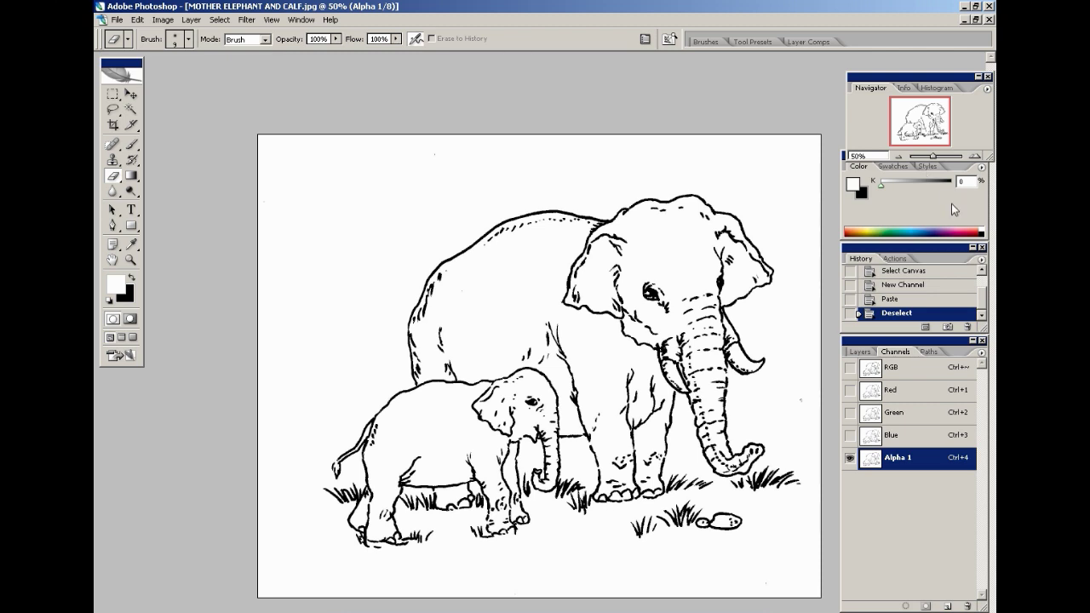
Invert the colours of the Alpha 1 channel and make the RGB composite channel active again.
click(162, 19)
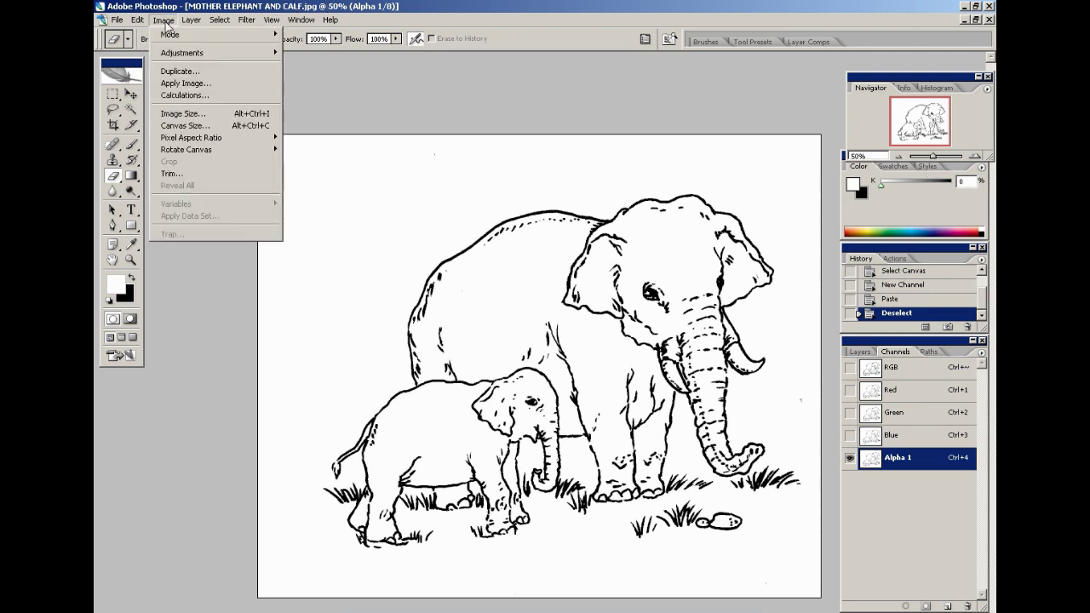
mouse_move(218, 53)
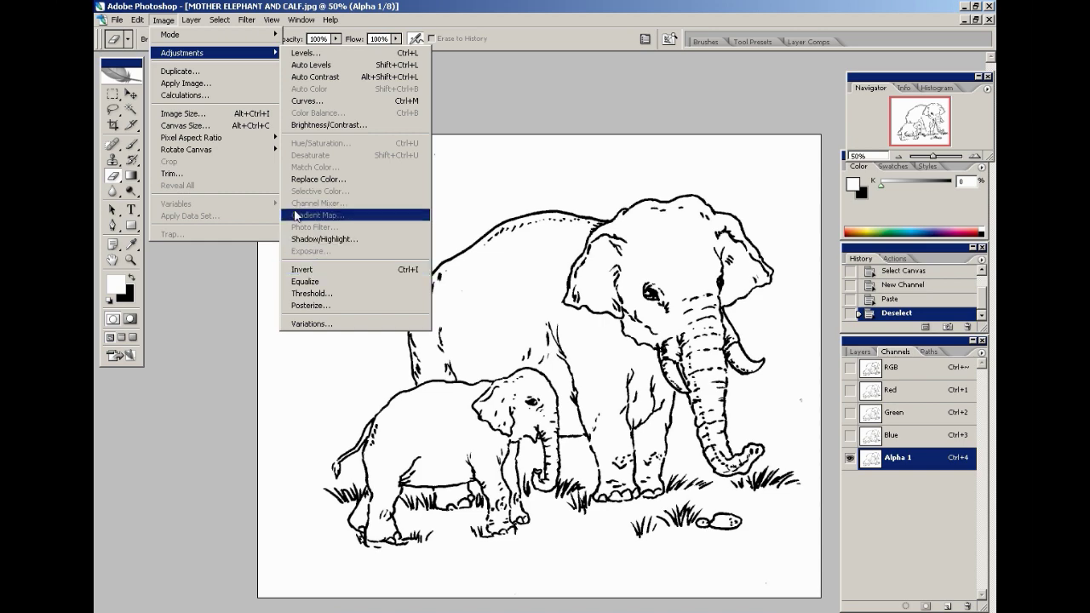
mouse_move(274, 53)
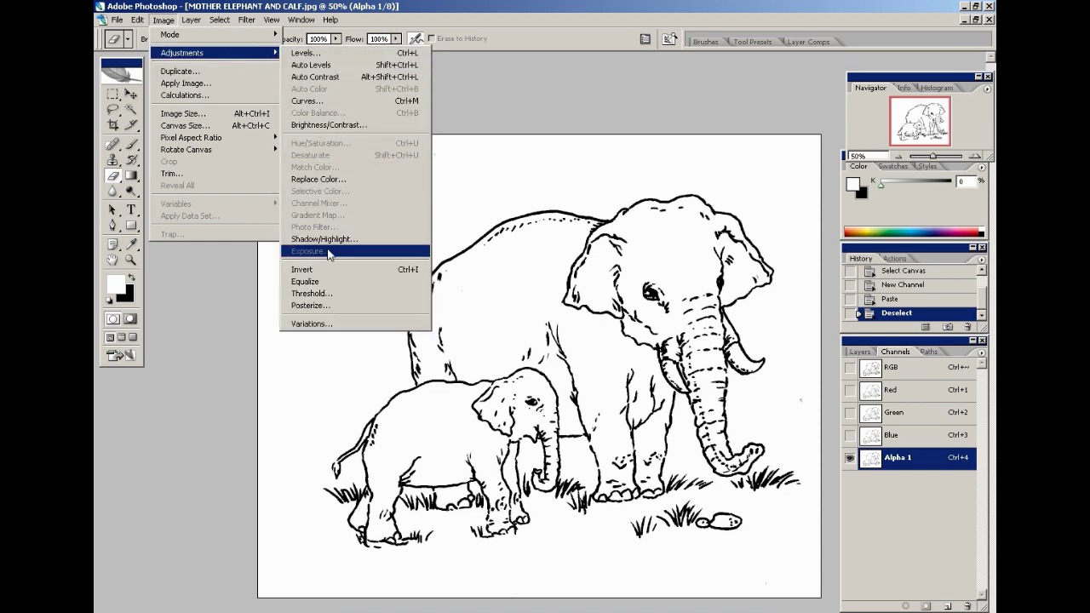
click(336, 269)
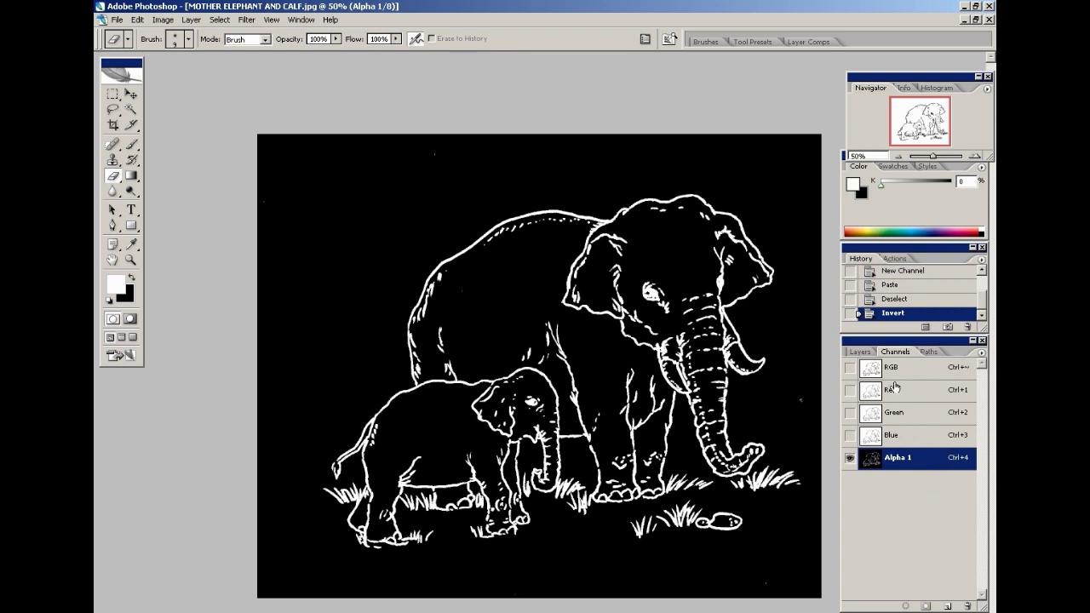
click(904, 370)
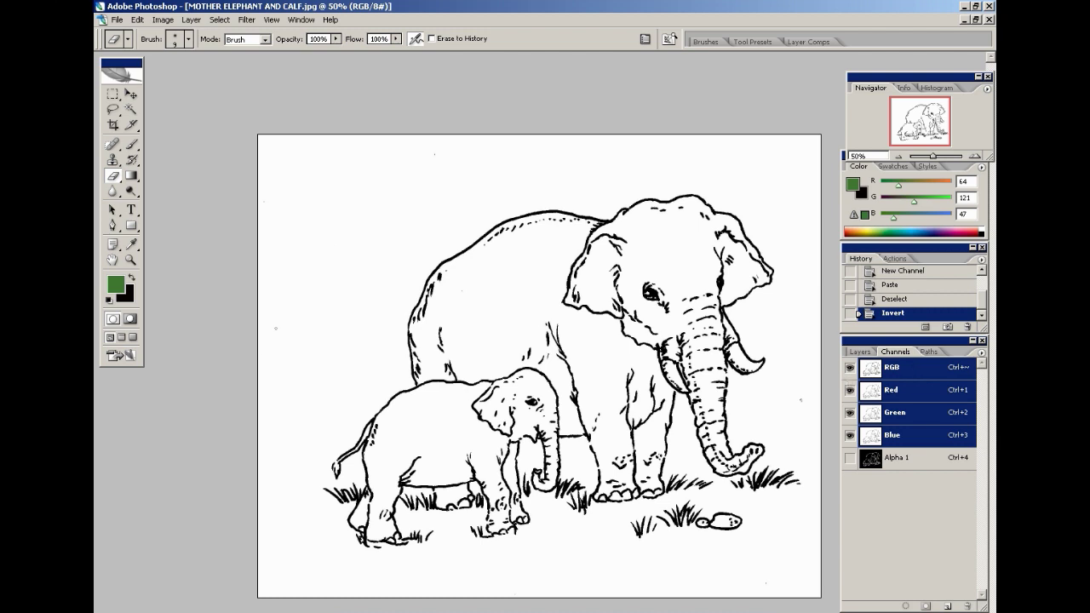
Set the foreground colour to near-white, RGB 252, 254, 252.
click(128, 298)
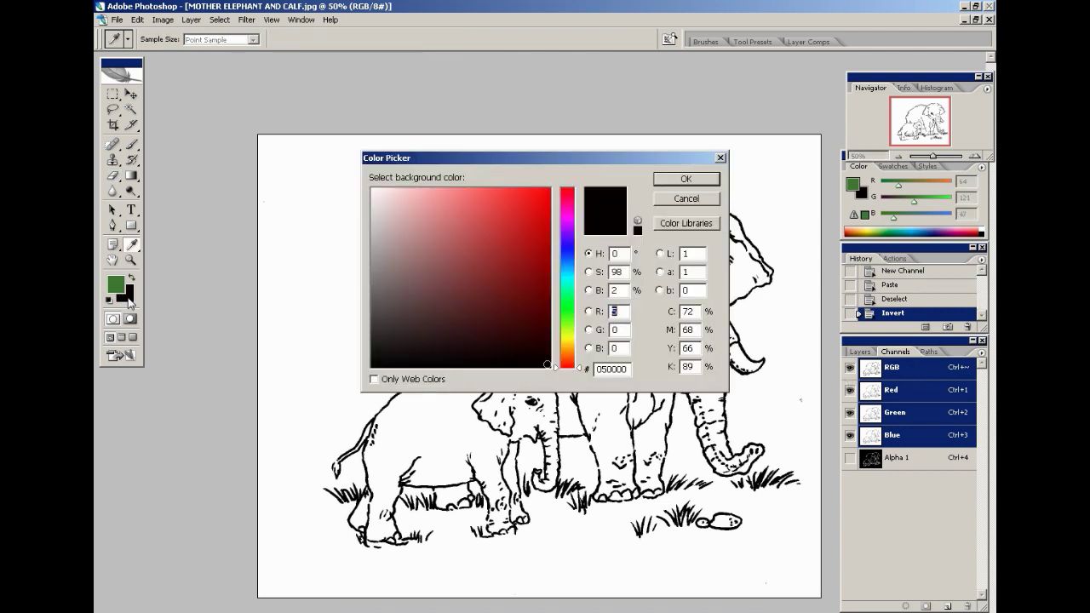
click(723, 158)
click(111, 285)
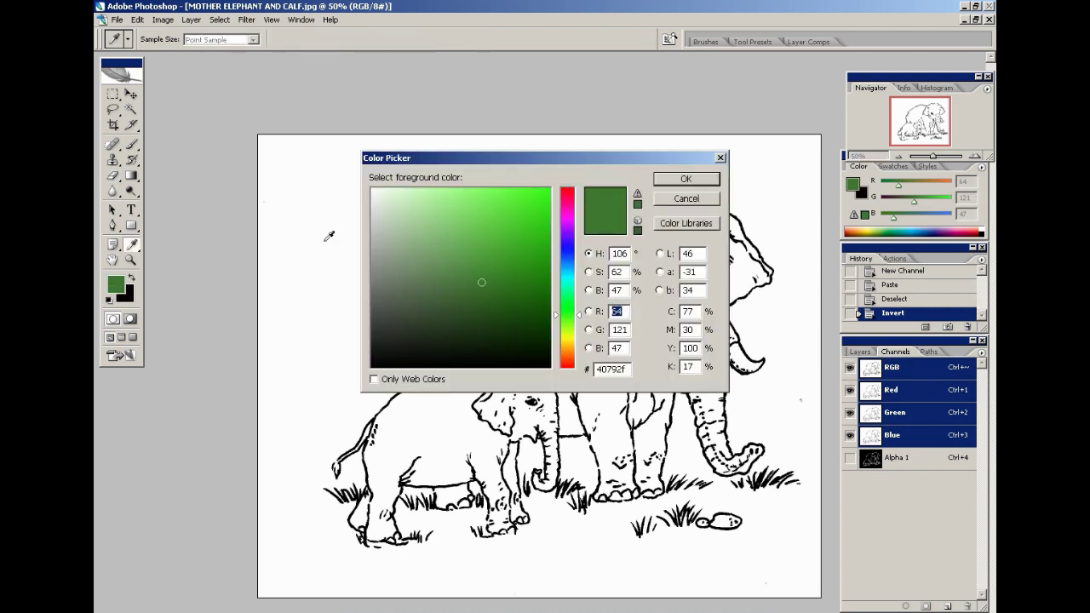
click(372, 188)
click(676, 181)
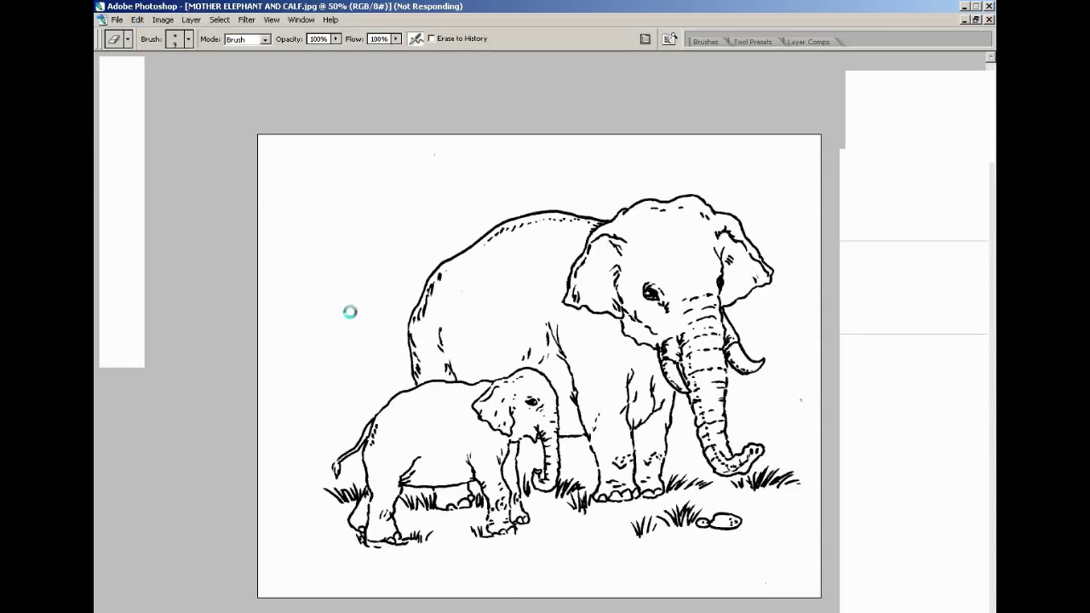
Fill the whole Background layer with the foreground colour.
click(137, 18)
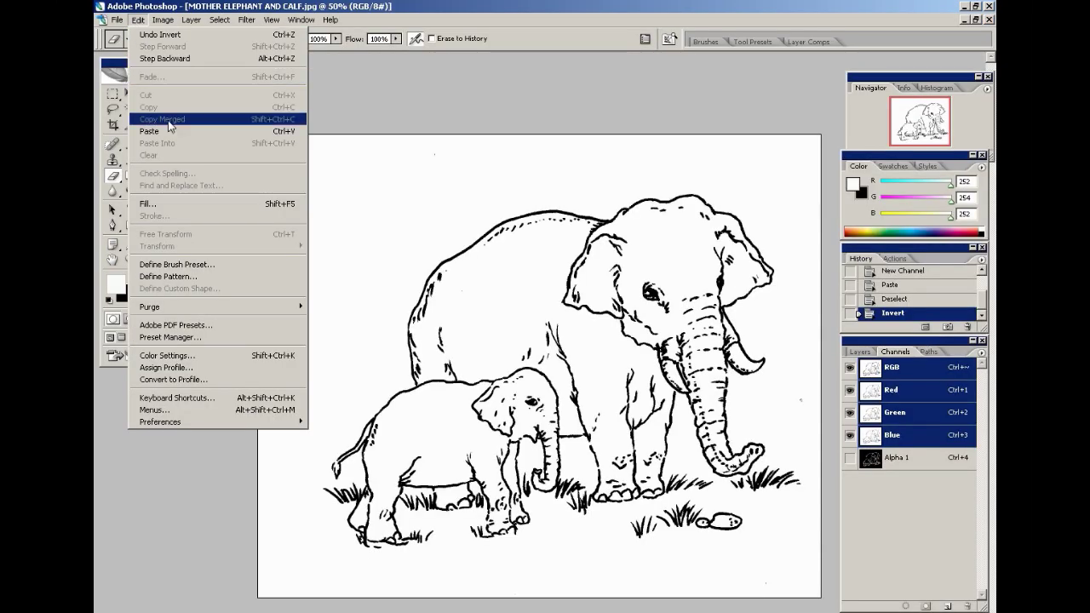
click(196, 209)
click(570, 220)
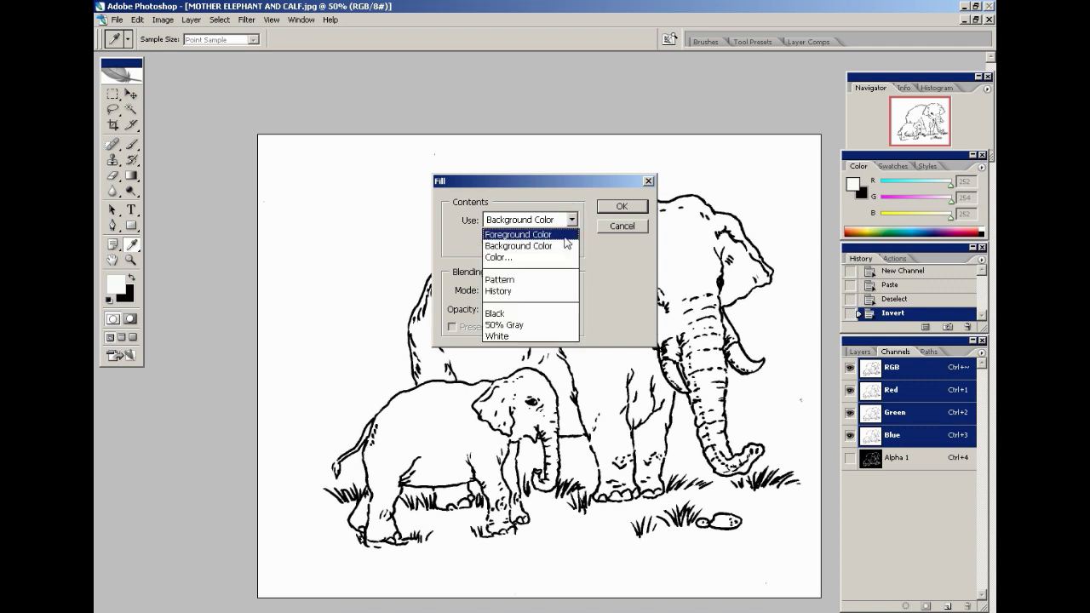
click(523, 236)
click(622, 206)
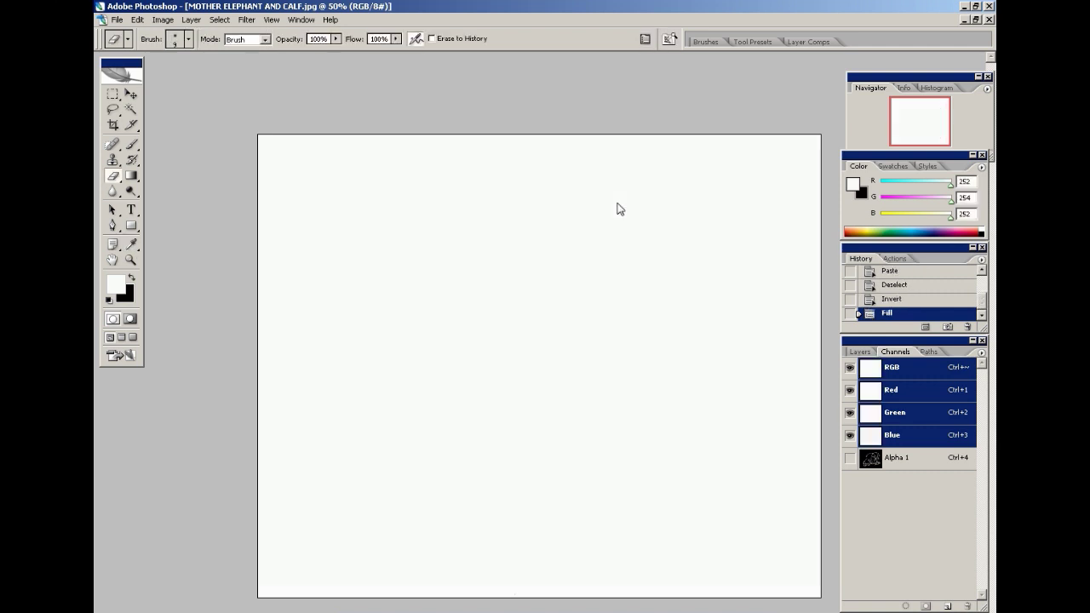
Add a new layer above the Background and load the Alpha 1 channel as a new selection.
click(860, 351)
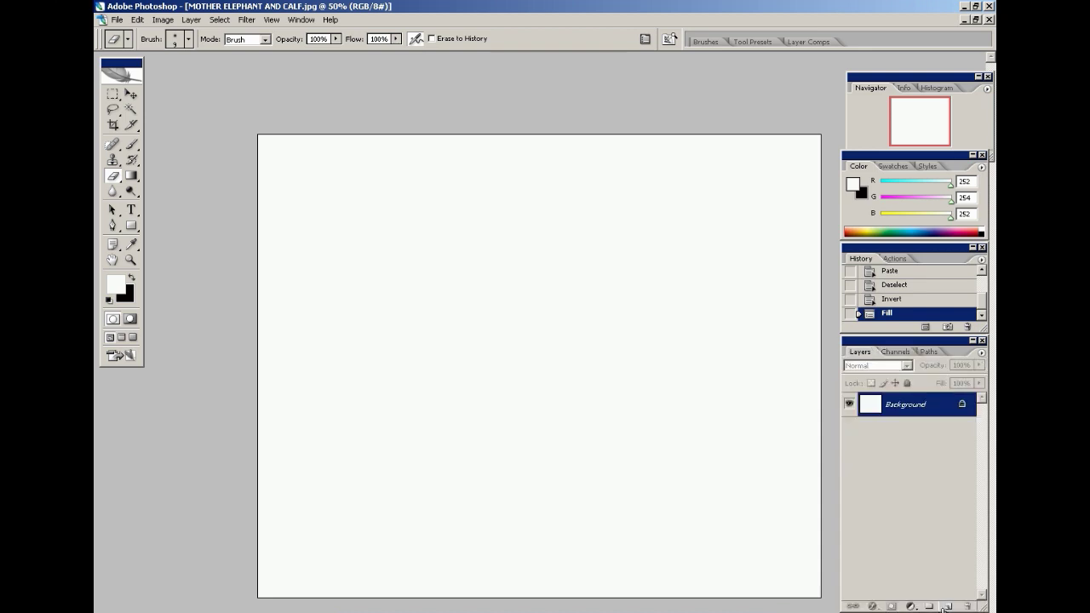
click(945, 606)
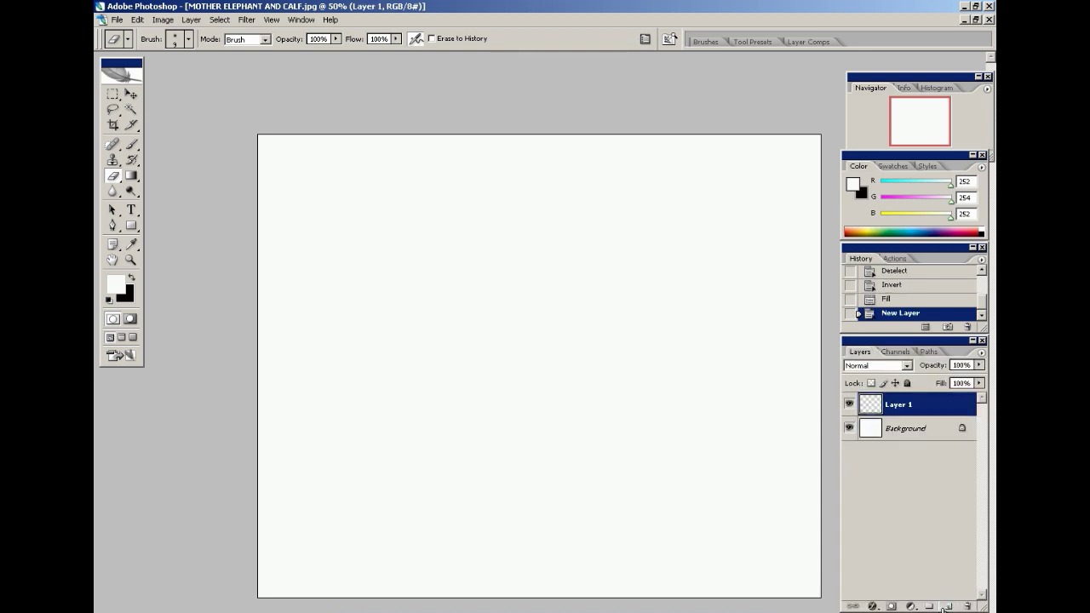
click(220, 19)
click(260, 231)
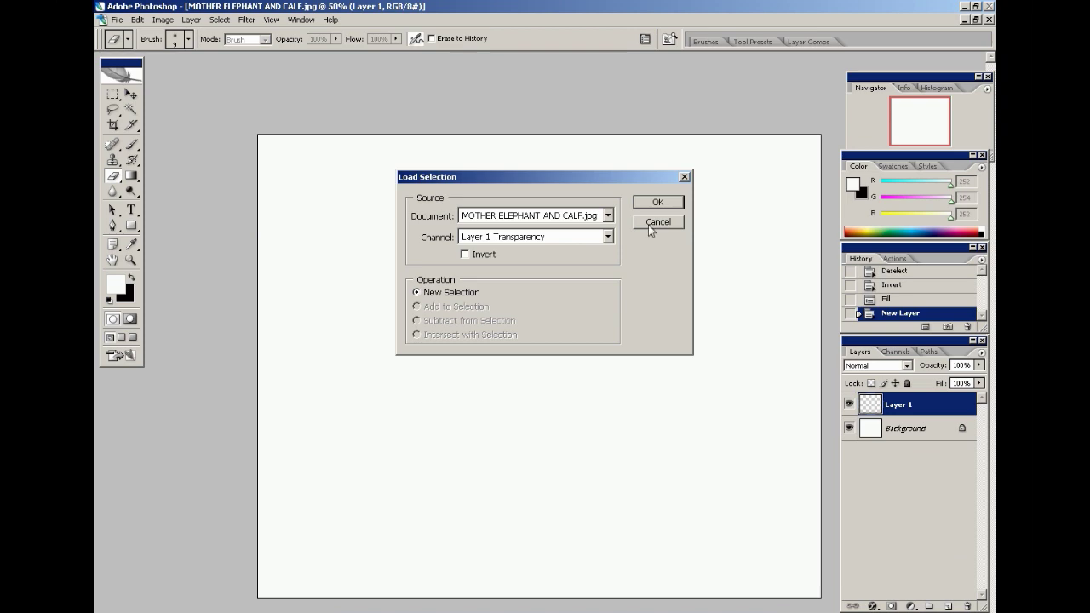
click(608, 238)
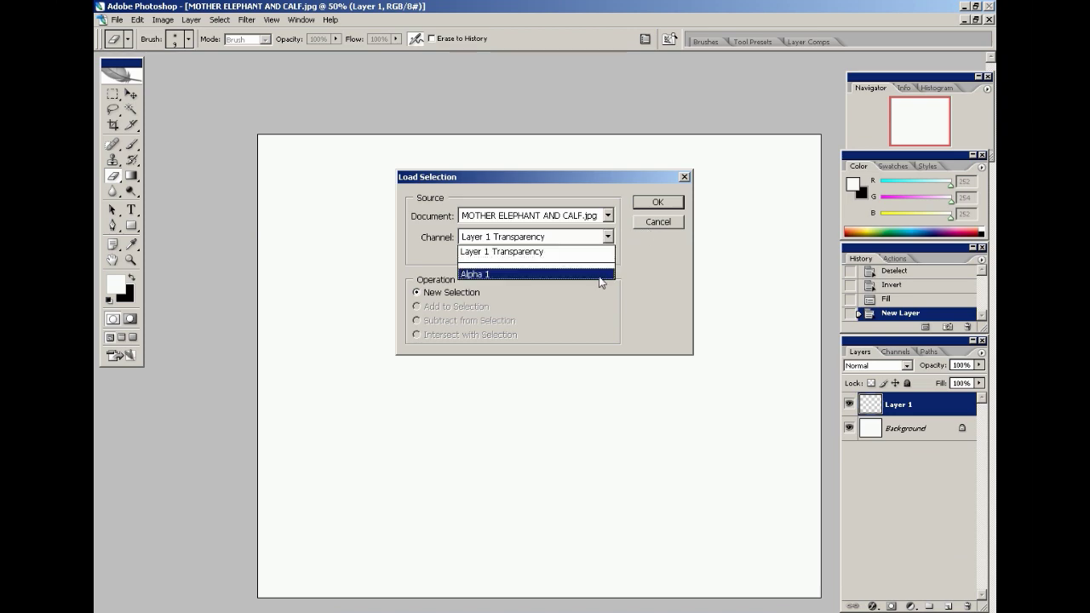
click(601, 273)
click(657, 203)
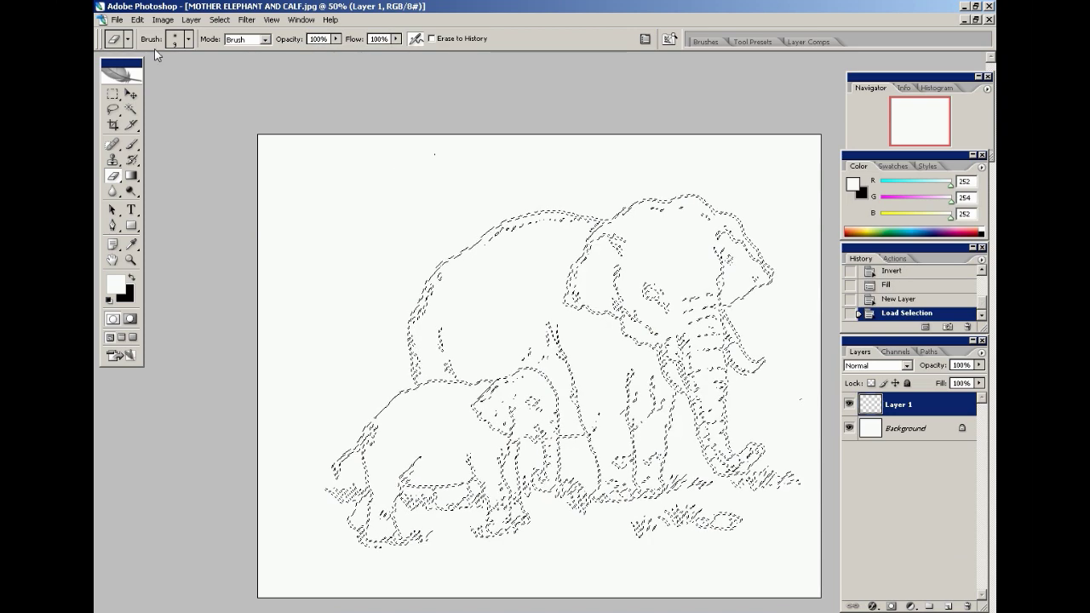
Fill the loaded line-art selection on Layer 1 with the background colour at 100% opacity in Normal mode, and deselect.
click(137, 20)
click(148, 203)
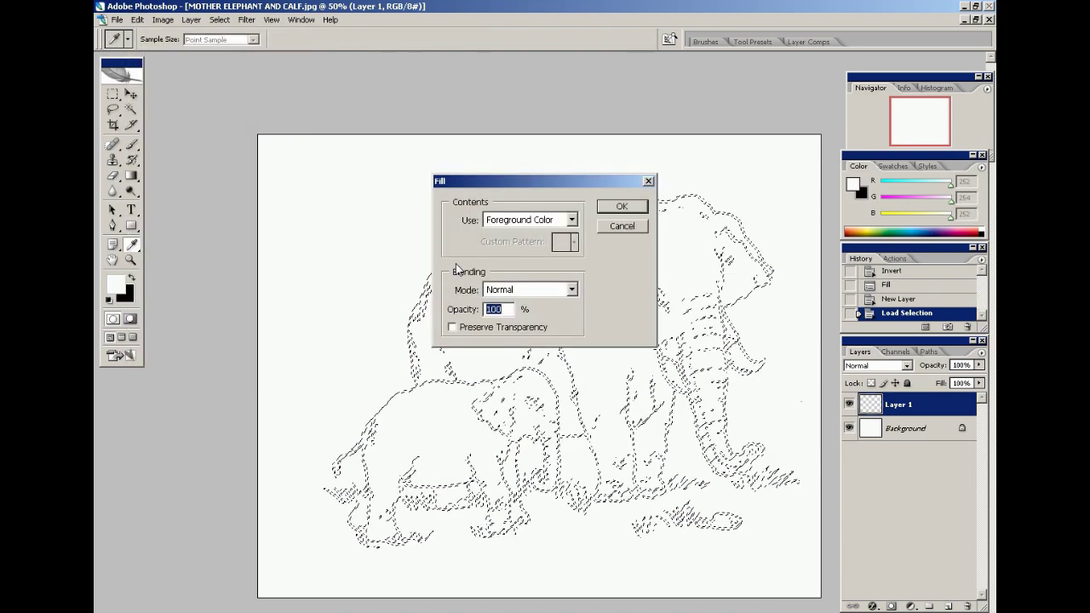
click(569, 220)
click(565, 245)
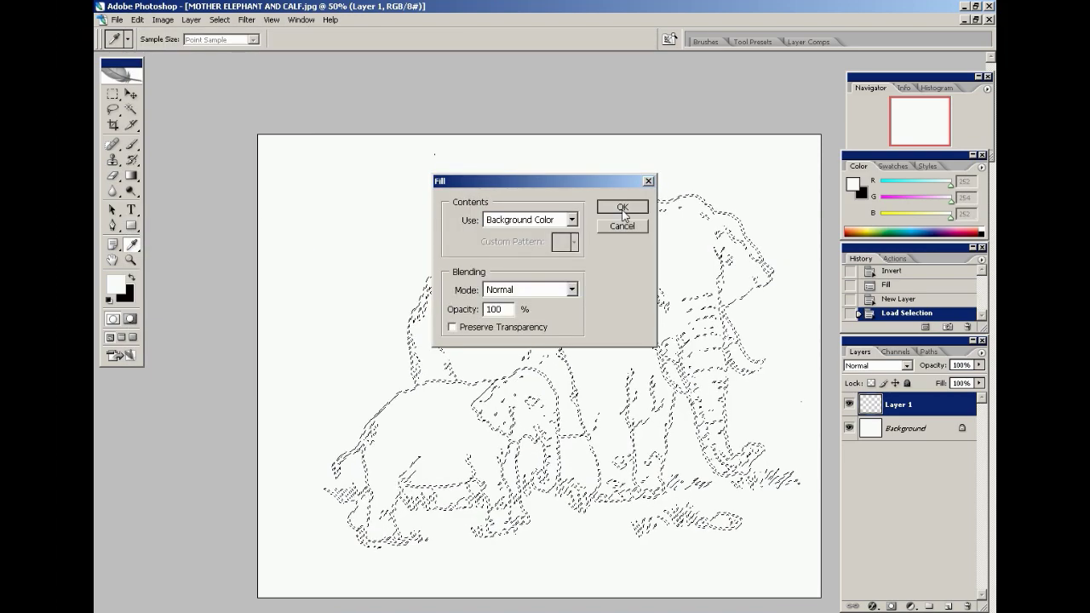
click(622, 206)
key(e)
click(218, 20)
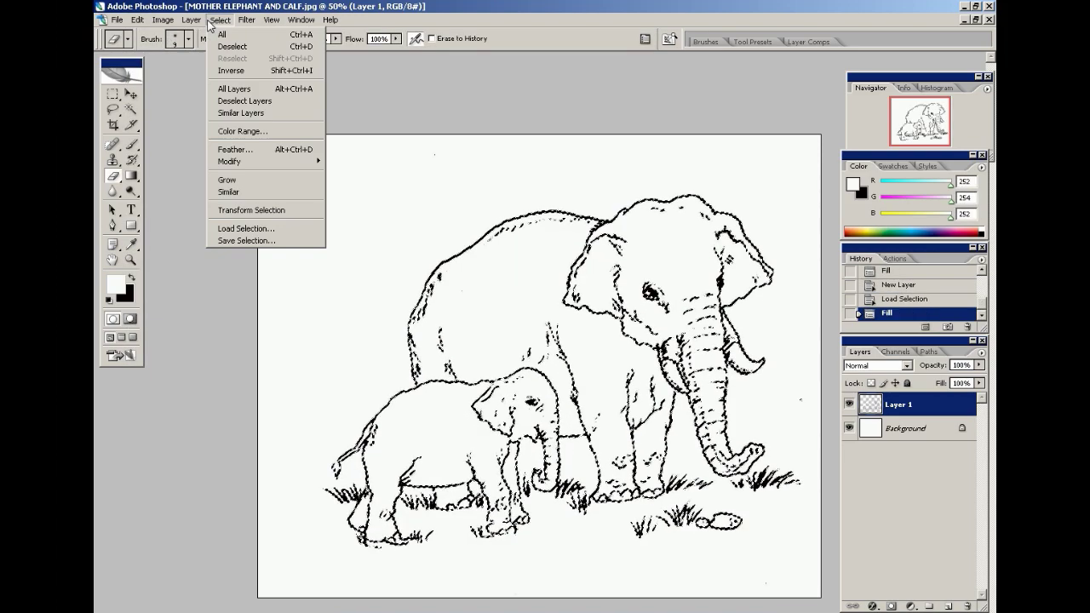
click(238, 52)
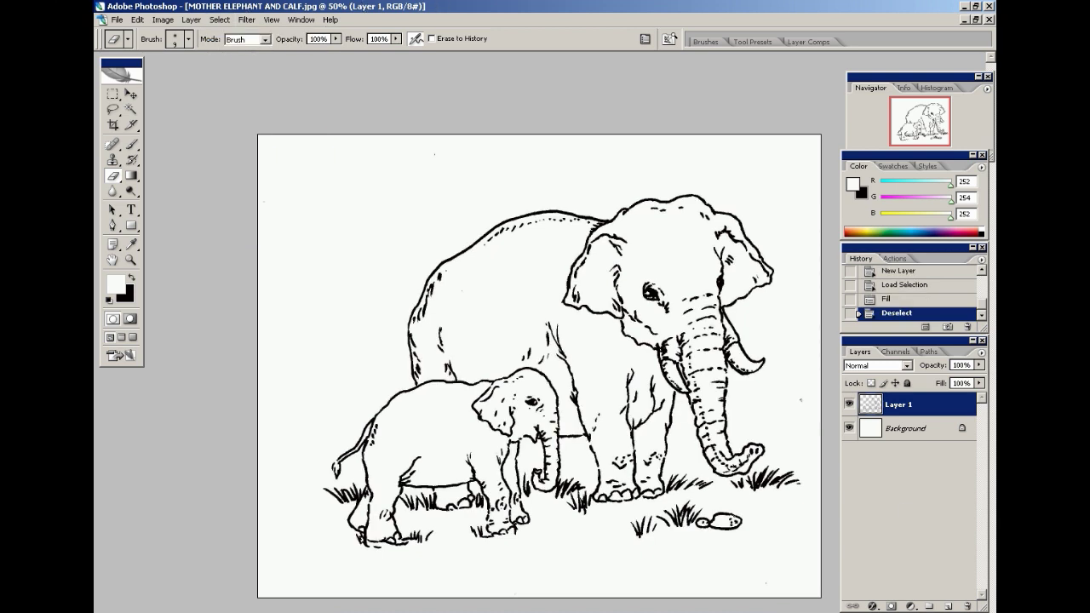
Add another new layer directly beneath the line-art Layer 1 and make Layer 1 active again.
click(947, 606)
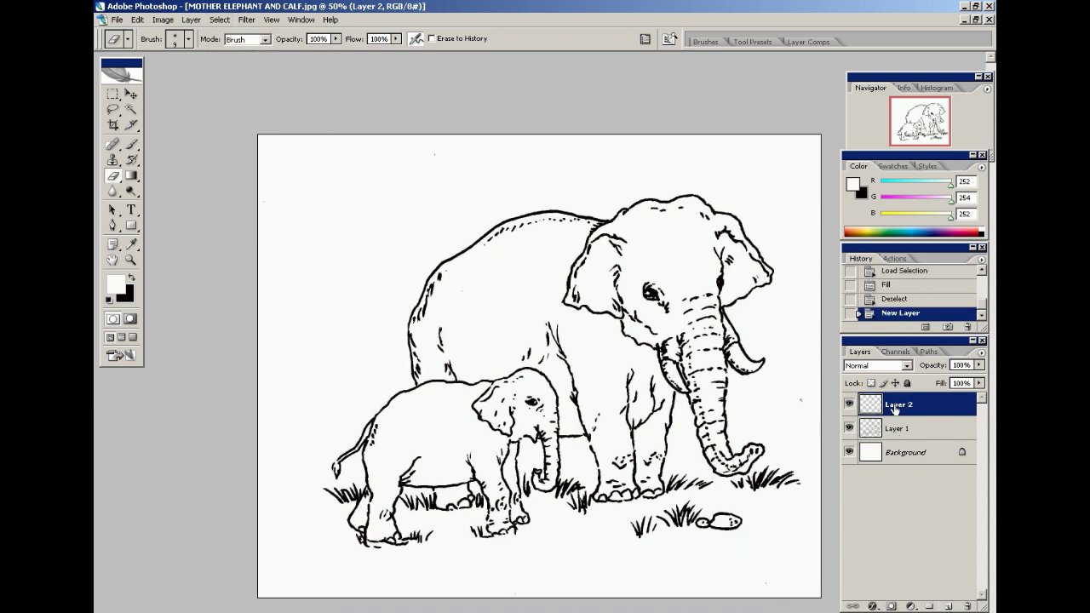
drag(895, 409, 912, 439)
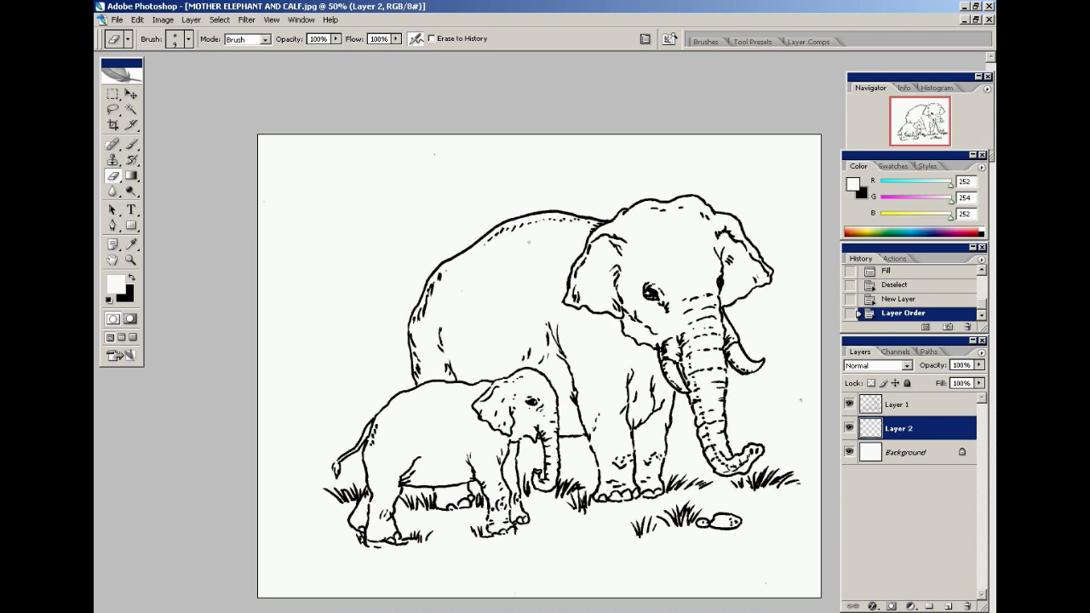
click(929, 411)
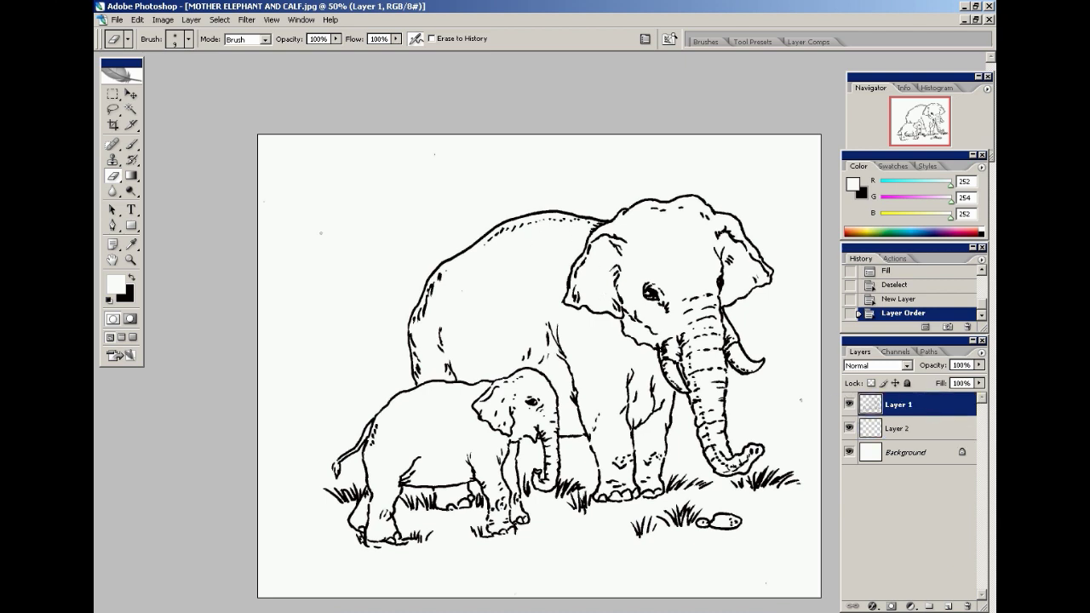
Select the inside areas of the small stone outline in the grass below the mother elephant's trunk with the Magic Wand.
click(131, 111)
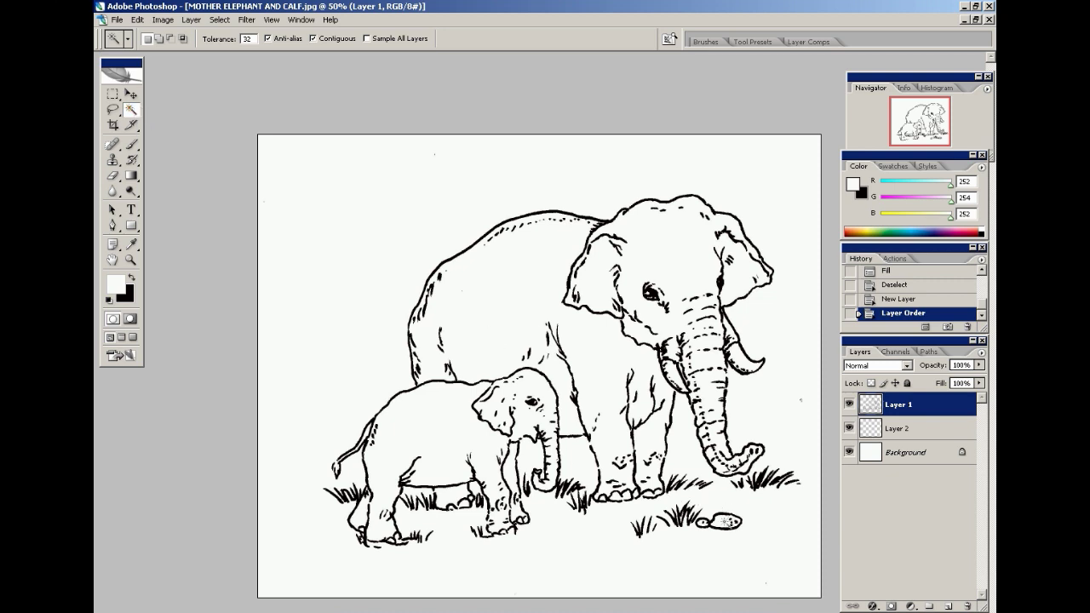
click(720, 523)
key(ctrl+d)
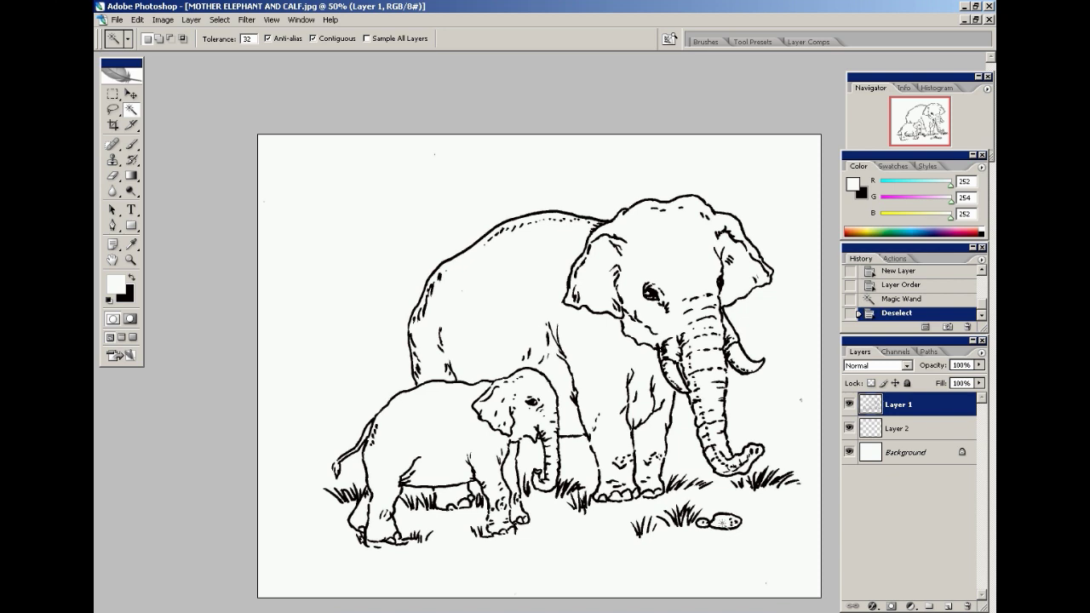
click(720, 522)
click(717, 529)
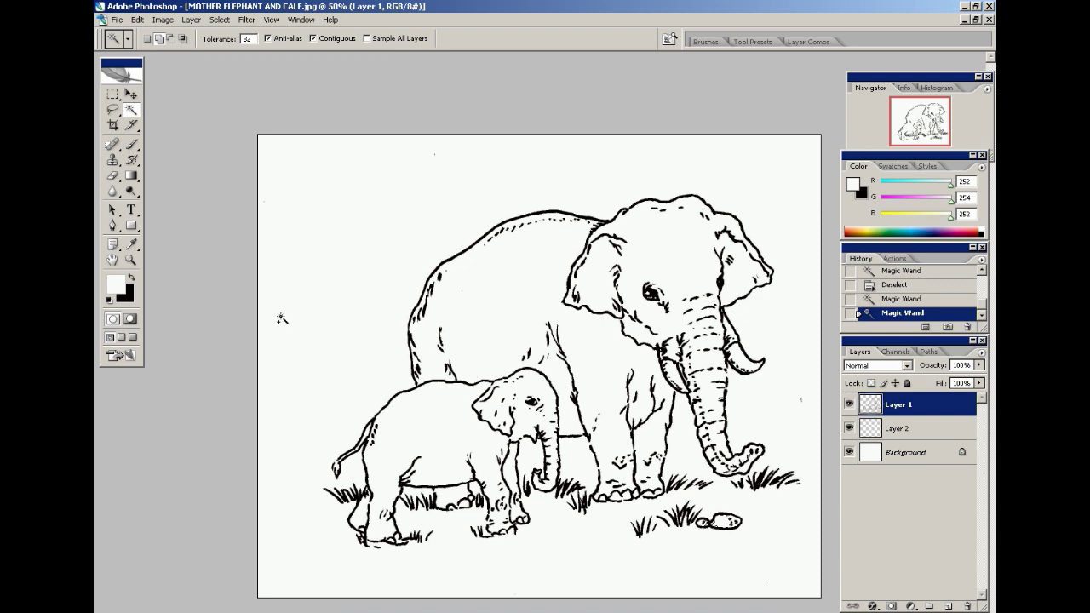
Set the foreground colour to orange-brown d19350 and brush it inside the selected stone outline in the grass.
click(117, 285)
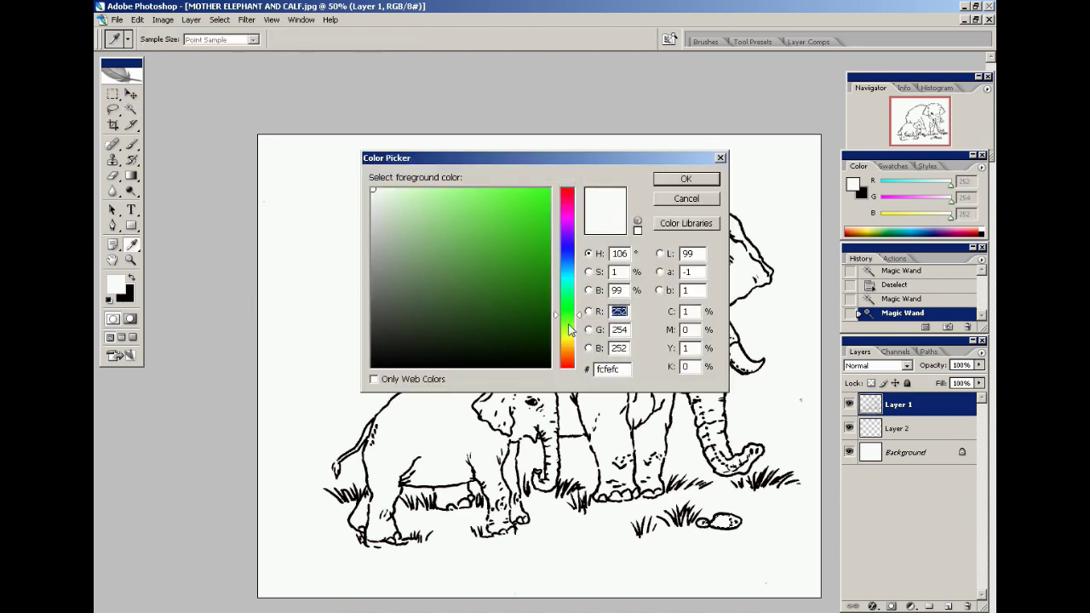
drag(570, 329, 570, 352)
click(498, 231)
click(498, 261)
click(482, 220)
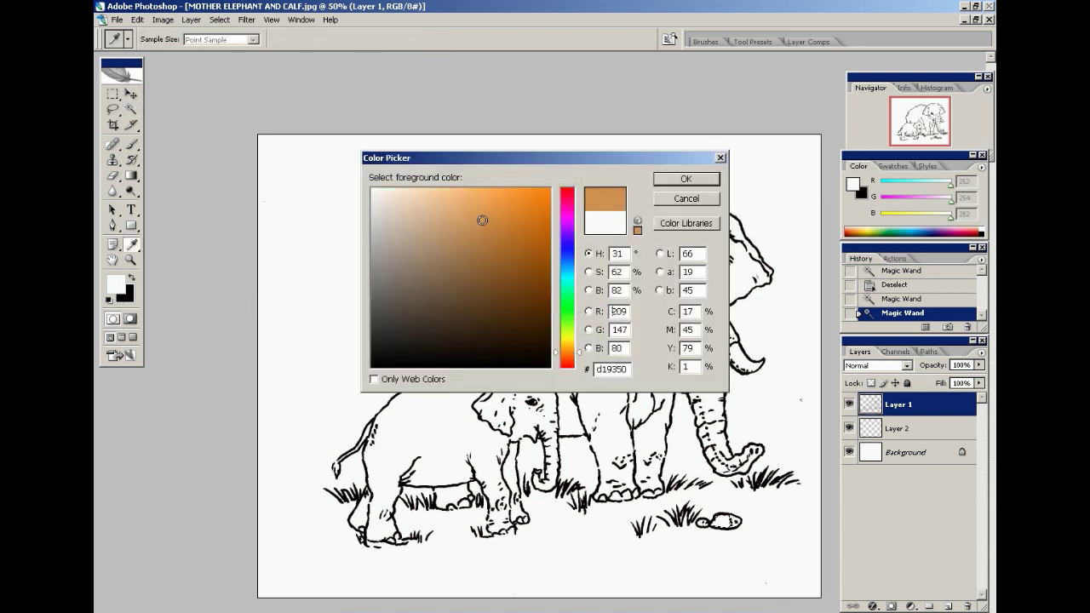
click(671, 184)
click(132, 144)
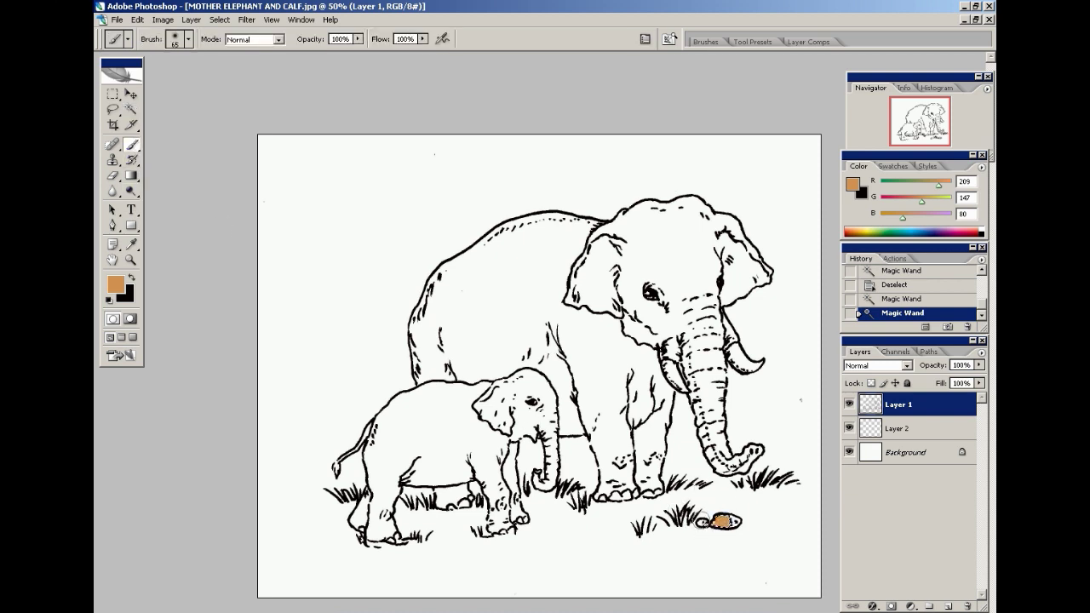
drag(702, 521, 699, 521)
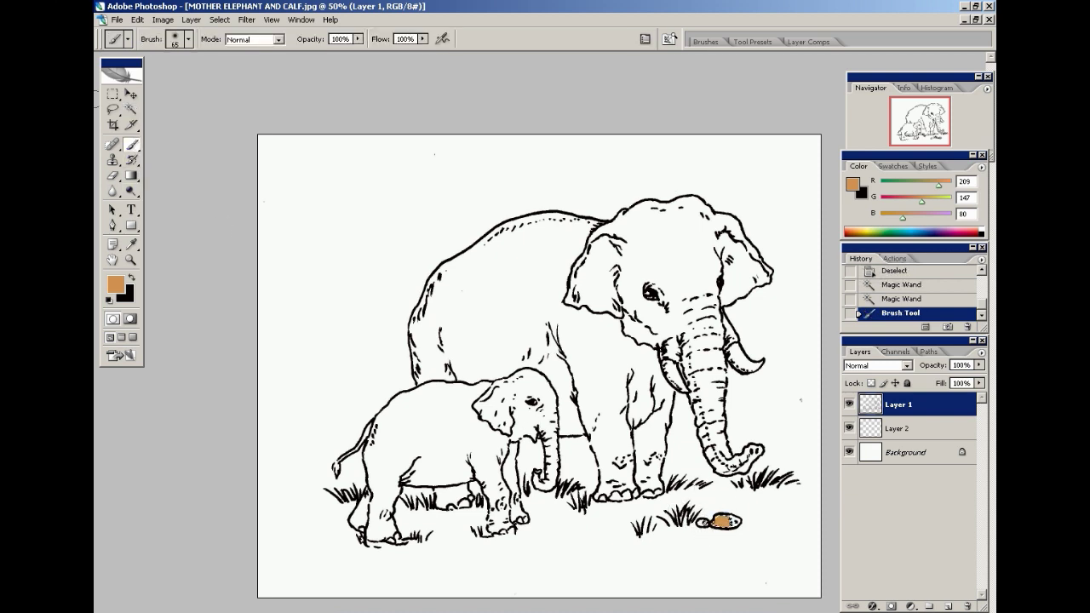
Select the mother elephant's body with the Magic Wand and set the foreground colour to grey (RGB 130, 128, 126).
click(132, 110)
click(509, 308)
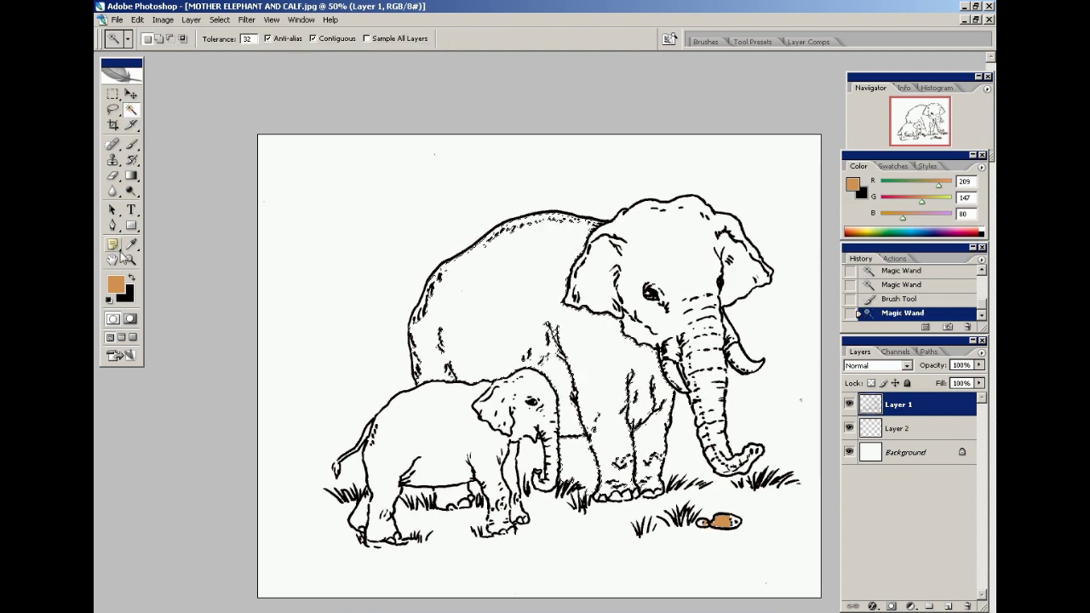
key(b)
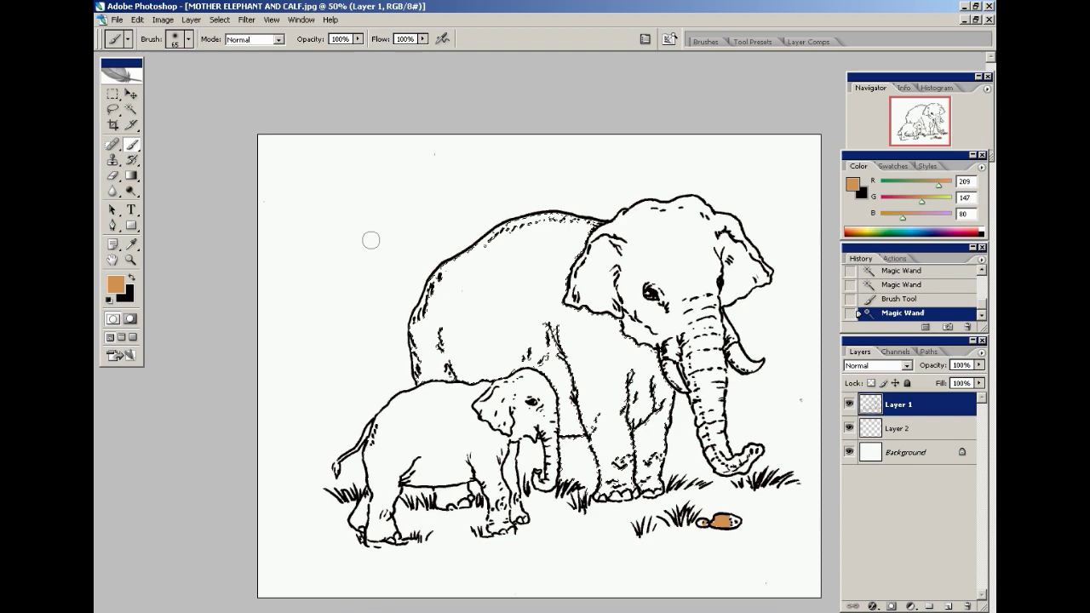
click(115, 283)
click(377, 275)
click(687, 178)
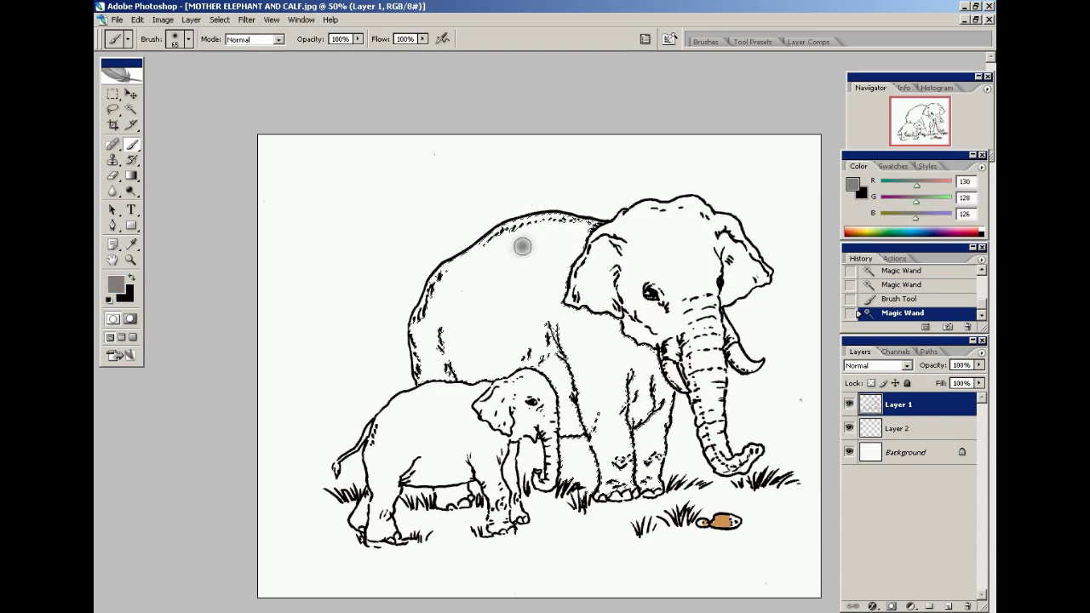
Paint the selected body of the mother elephant grey on Layer 1 using a soft 188 px brush, and deselect.
drag(523, 246, 530, 287)
right_click(534, 287)
drag(596, 323, 652, 319)
mouse_move(553, 217)
mouse_down()
mouse_move(540, 192)
mouse_move(443, 349)
mouse_move(386, 365)
mouse_move(477, 323)
mouse_move(632, 284)
mouse_move(596, 464)
mouse_move(646, 442)
mouse_move(650, 348)
mouse_move(579, 472)
mouse_move(587, 481)
mouse_up()
key(w)
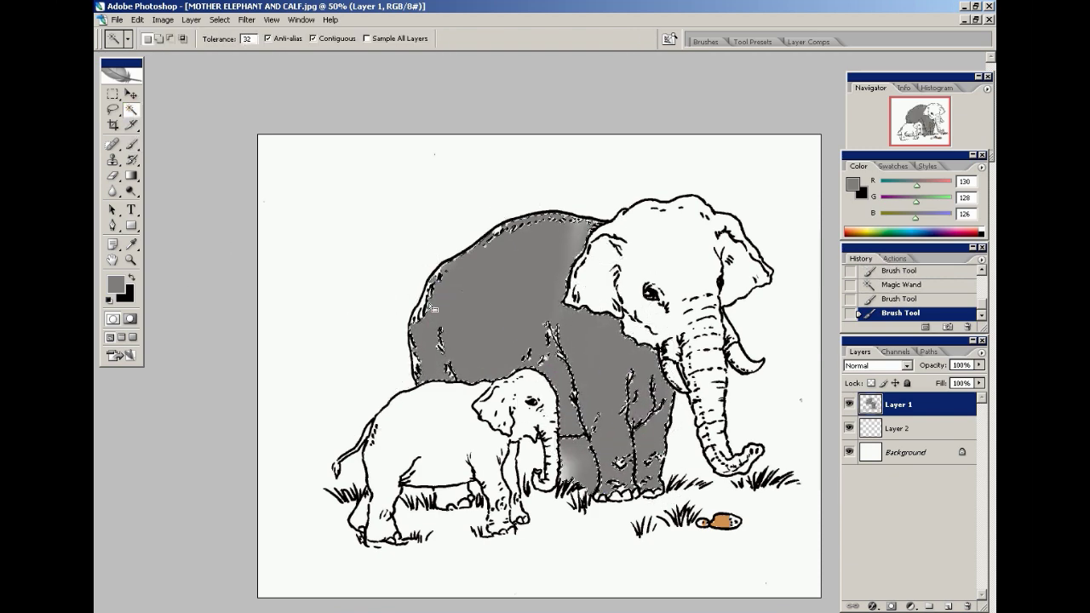
key(ctrl+d)
Make Layer 2 active and brush grey beneath the white gaps on the mother elephant's rump.
click(901, 434)
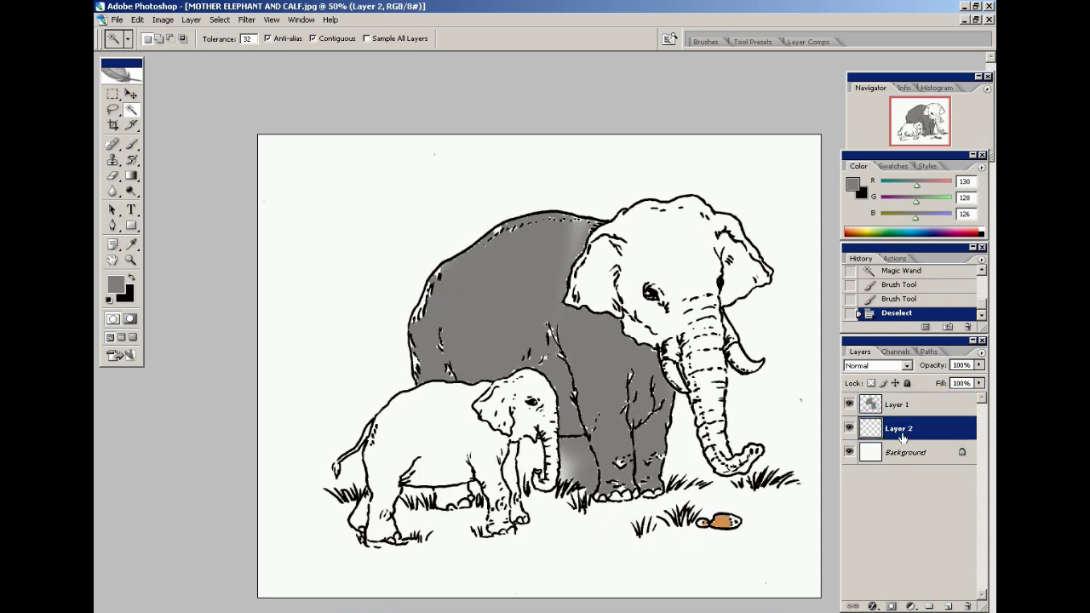
key(z)
click(417, 327)
click(417, 327)
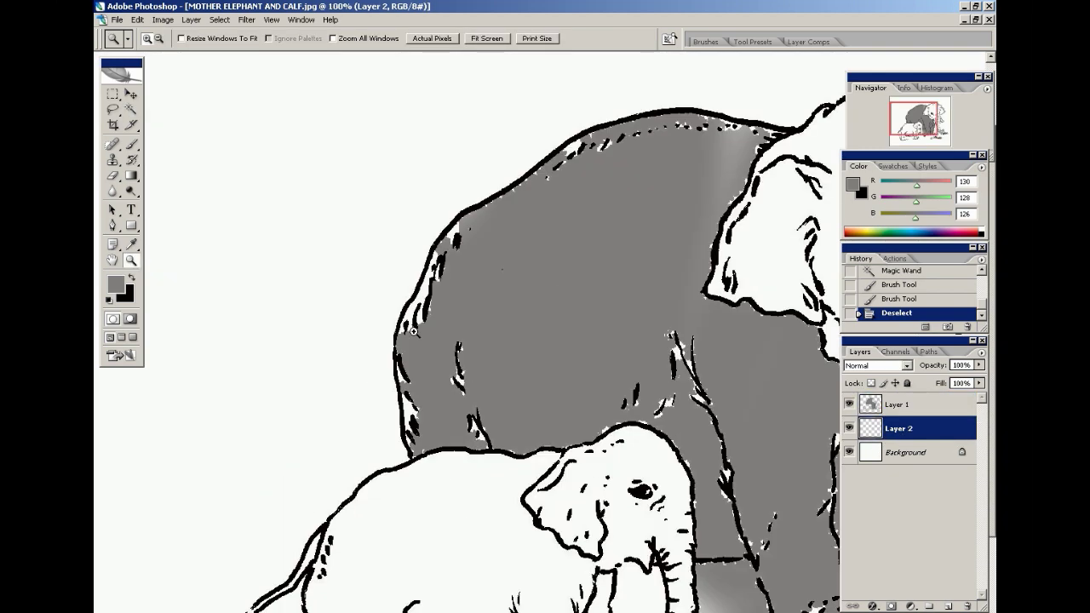
click(417, 327)
key(b)
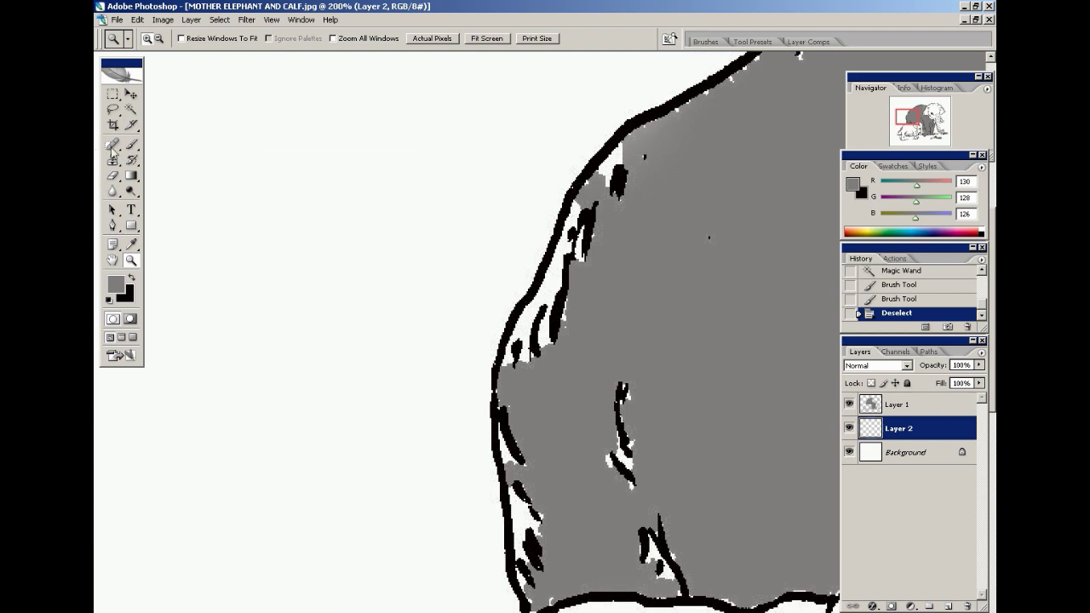
mouse_move(585, 355)
mouse_down()
mouse_move(600, 391)
mouse_move(627, 365)
mouse_up()
Reduce the brush to 20 px and paint the remaining white gaps along the mother elephant's rump and rear back outline grey.
right_click(741, 436)
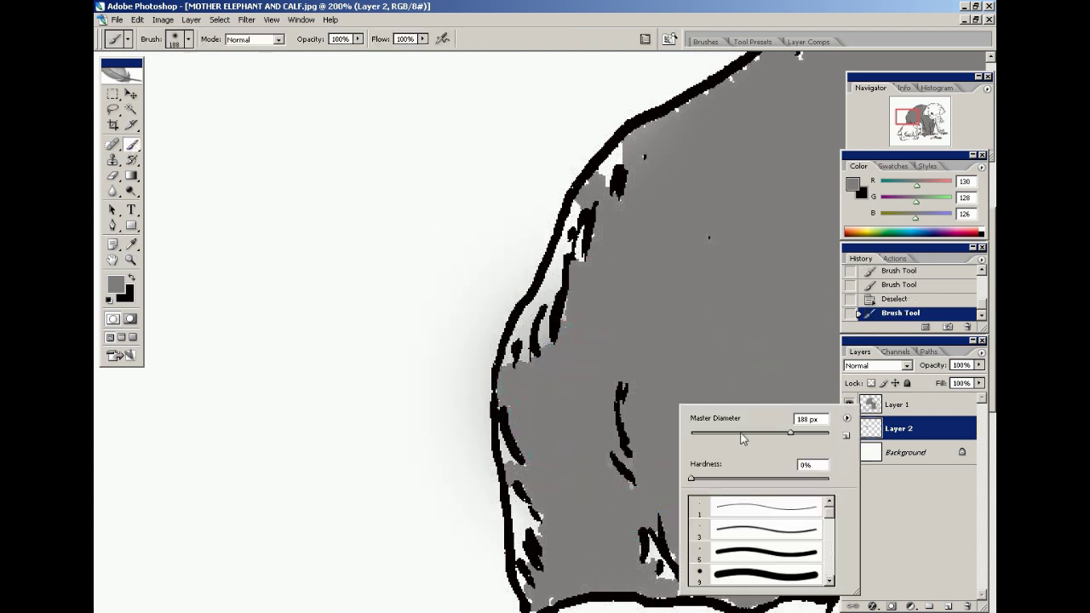
mouse_move(790, 434)
mouse_down()
mouse_move(720, 452)
mouse_move(710, 436)
mouse_up()
click(553, 334)
mouse_move(553, 334)
mouse_down()
mouse_move(520, 366)
mouse_move(535, 323)
mouse_move(526, 326)
mouse_move(508, 366)
mouse_move(532, 586)
mouse_move(553, 545)
mouse_move(525, 464)
mouse_move(528, 319)
mouse_move(587, 213)
mouse_move(553, 328)
mouse_up()
mouse_move(644, 549)
mouse_down()
mouse_move(678, 548)
mouse_move(663, 503)
mouse_up()
scroll(616, 381, up, 3)
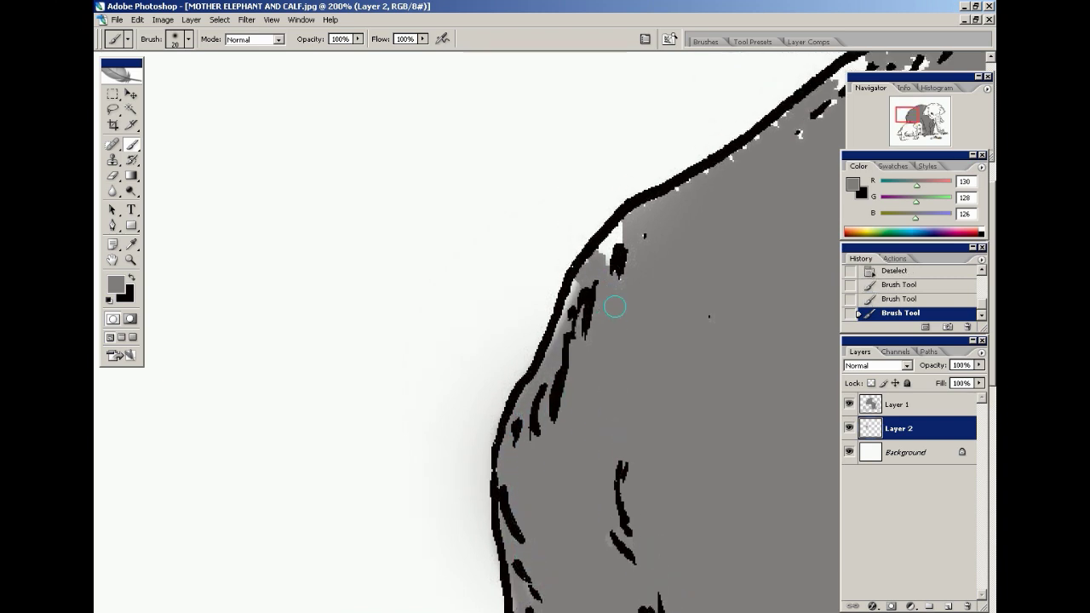
mouse_move(622, 224)
mouse_down()
mouse_move(556, 342)
mouse_move(571, 288)
mouse_move(578, 278)
mouse_move(581, 354)
mouse_up()
scroll(624, 360, up, 3)
drag(670, 309, 790, 213)
Erase the grey spill on Layer 2 along the outside of the mother elephant's back outline.
click(132, 212)
click(112, 177)
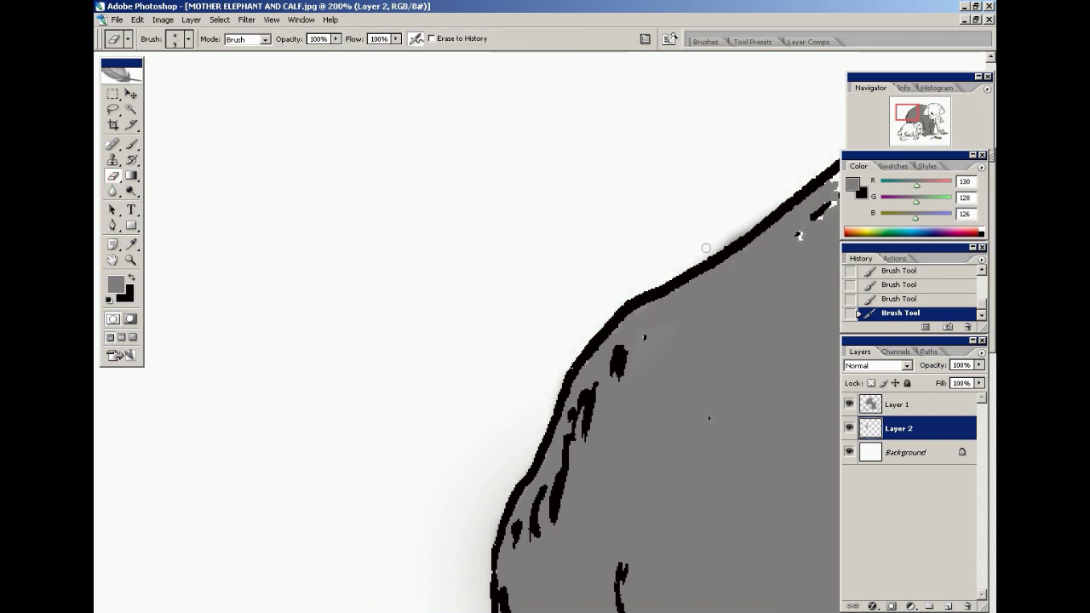
click(767, 205)
scroll(714, 398, down, 1)
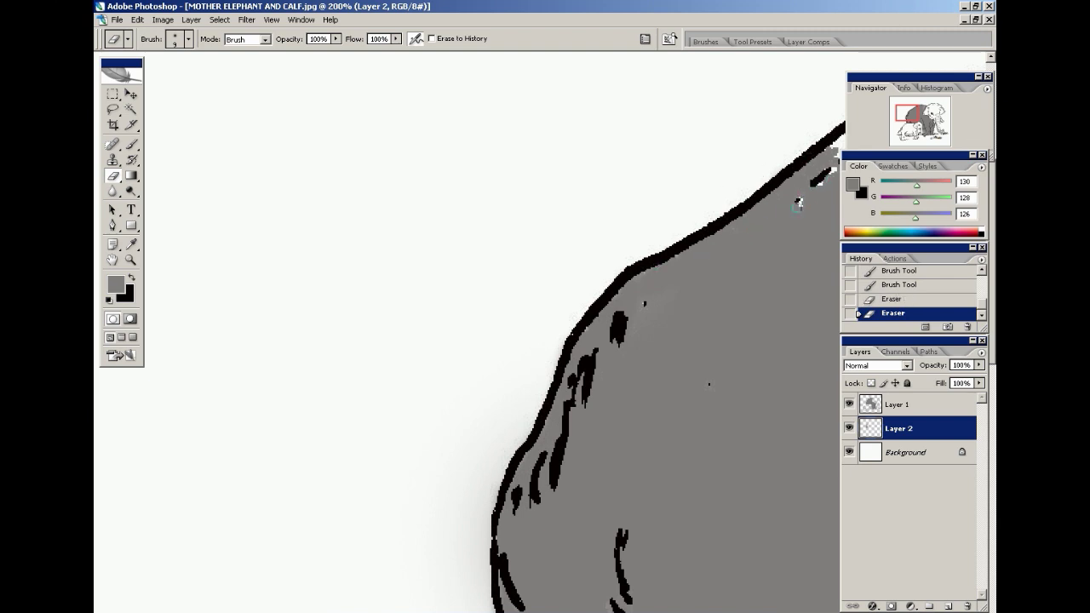
click(798, 202)
click(823, 175)
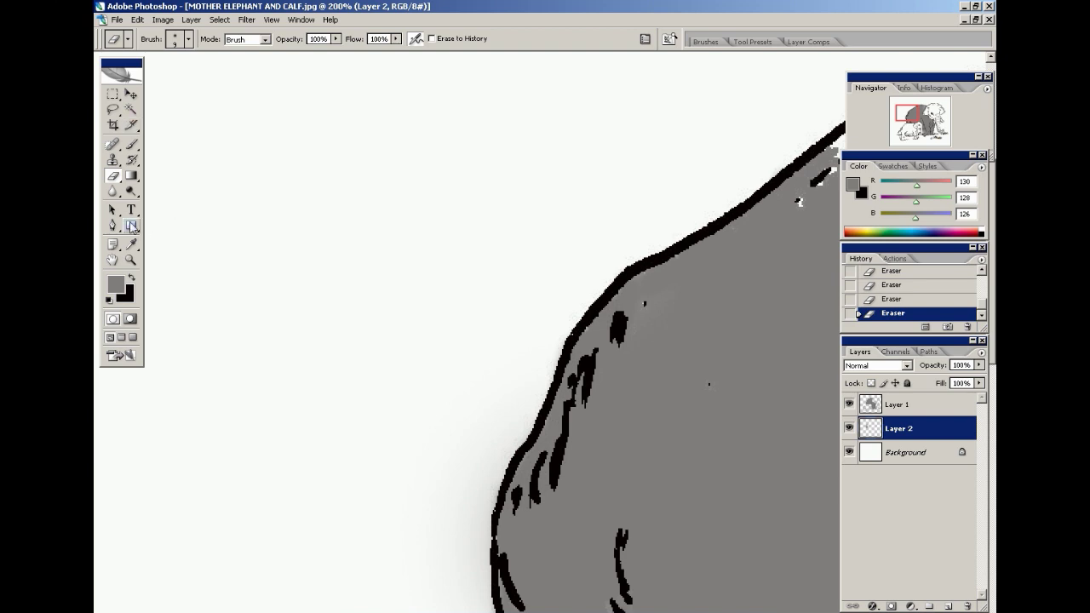
Touch up the white gaps along the rear slope of the mother elephant's back with the grey brush and erase overspill.
key(b)
click(656, 367)
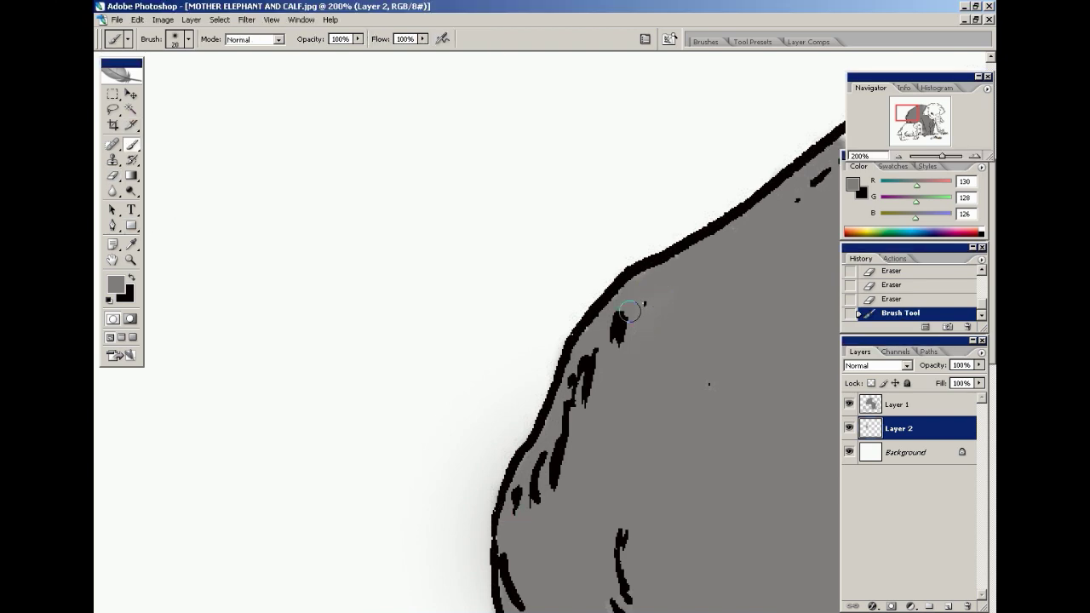
drag(580, 339, 575, 351)
mouse_move(647, 305)
mouse_down()
mouse_move(633, 321)
mouse_move(646, 304)
mouse_up()
click(667, 269)
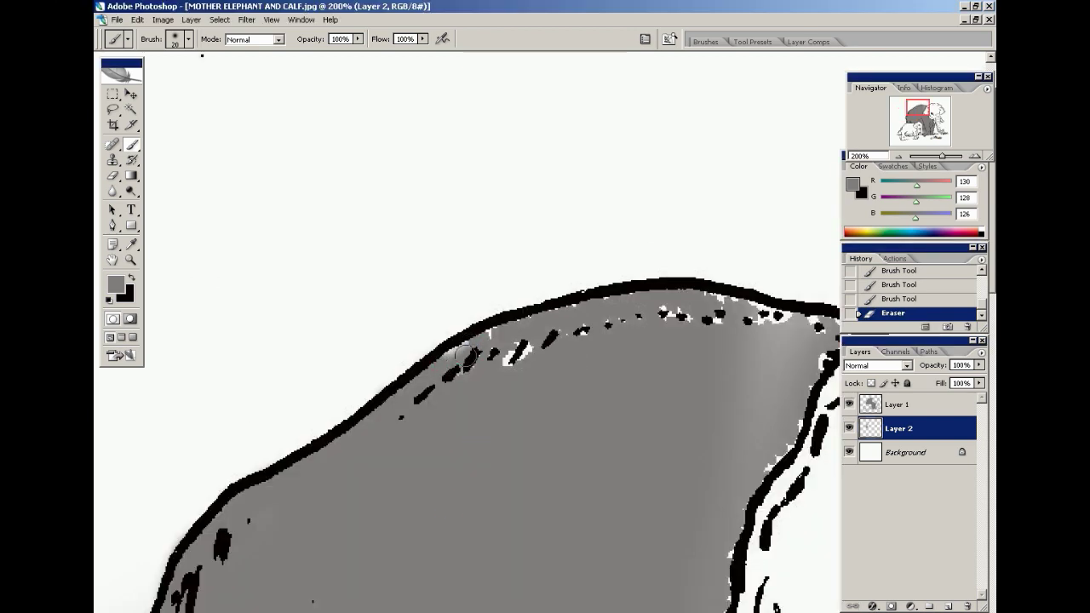
Brush grey over the white gaps around the dotted marks on the top of the mother's back, as far as her ear.
mouse_move(466, 355)
mouse_down()
mouse_move(495, 366)
mouse_move(477, 371)
mouse_move(516, 369)
mouse_move(532, 350)
mouse_move(502, 339)
mouse_up()
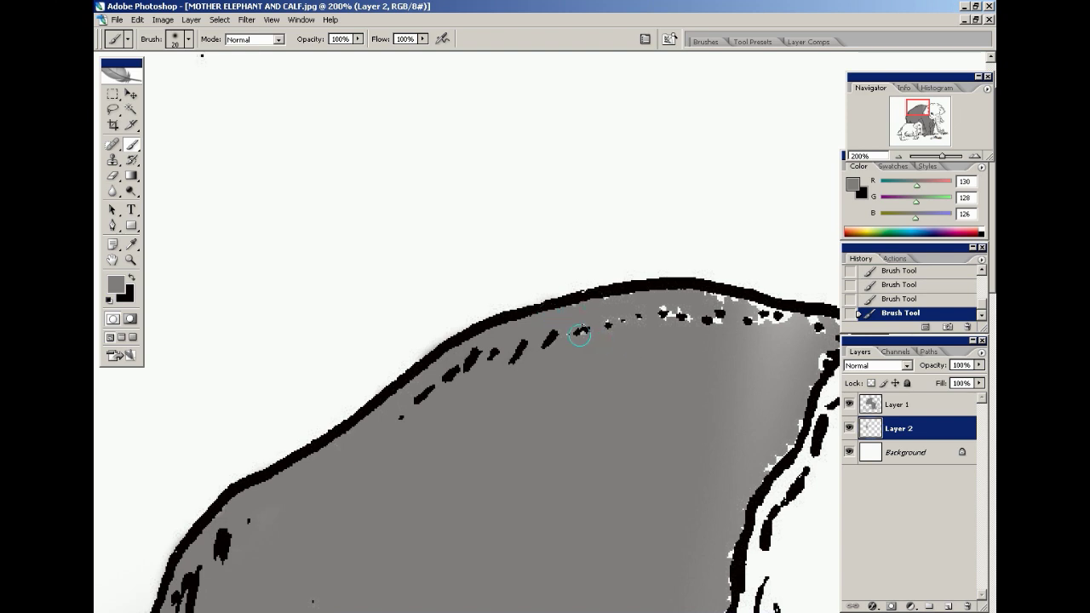
mouse_move(704, 308)
mouse_down()
mouse_move(783, 324)
mouse_move(695, 317)
mouse_move(703, 323)
mouse_move(803, 326)
mouse_move(778, 334)
mouse_move(818, 326)
mouse_move(758, 323)
mouse_move(815, 328)
mouse_move(801, 378)
mouse_move(825, 355)
mouse_move(783, 428)
mouse_move(804, 393)
mouse_move(789, 446)
mouse_move(753, 475)
mouse_move(737, 511)
mouse_move(722, 601)
mouse_move(732, 467)
mouse_move(830, 332)
mouse_up()
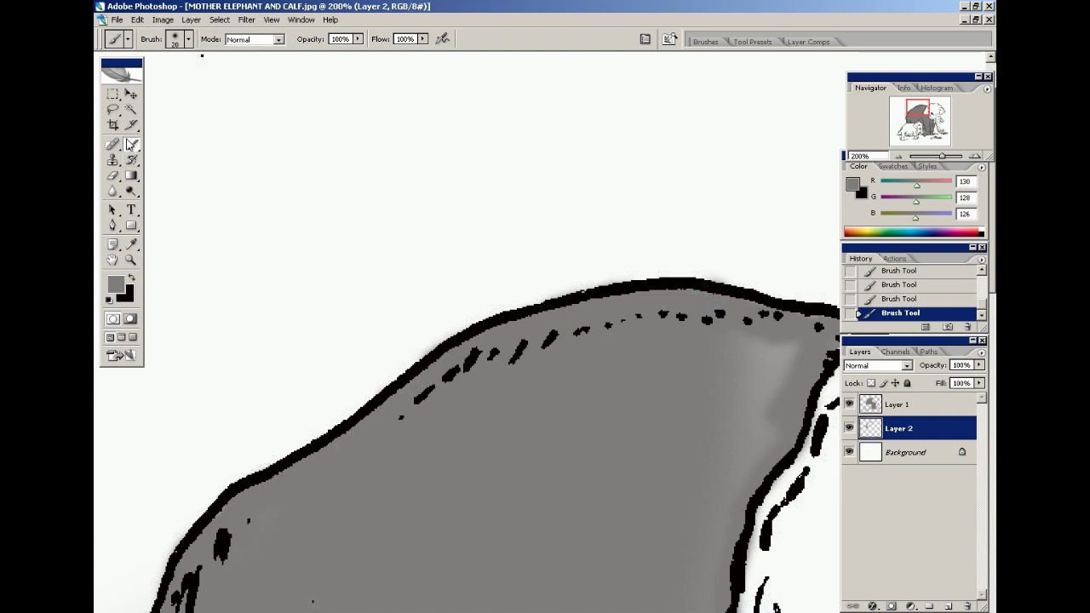
click(132, 192)
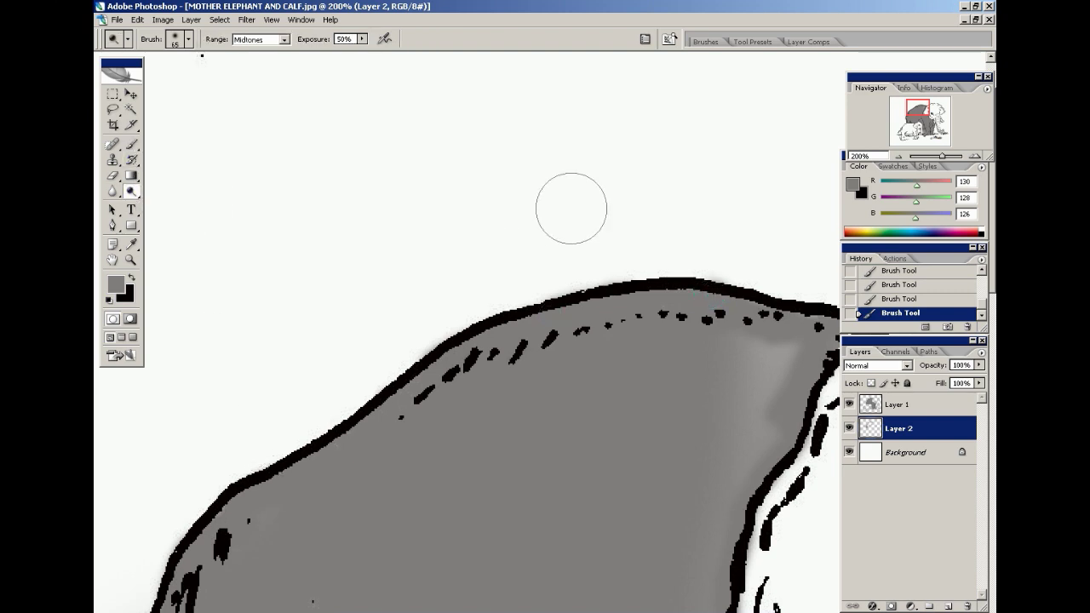
click(132, 145)
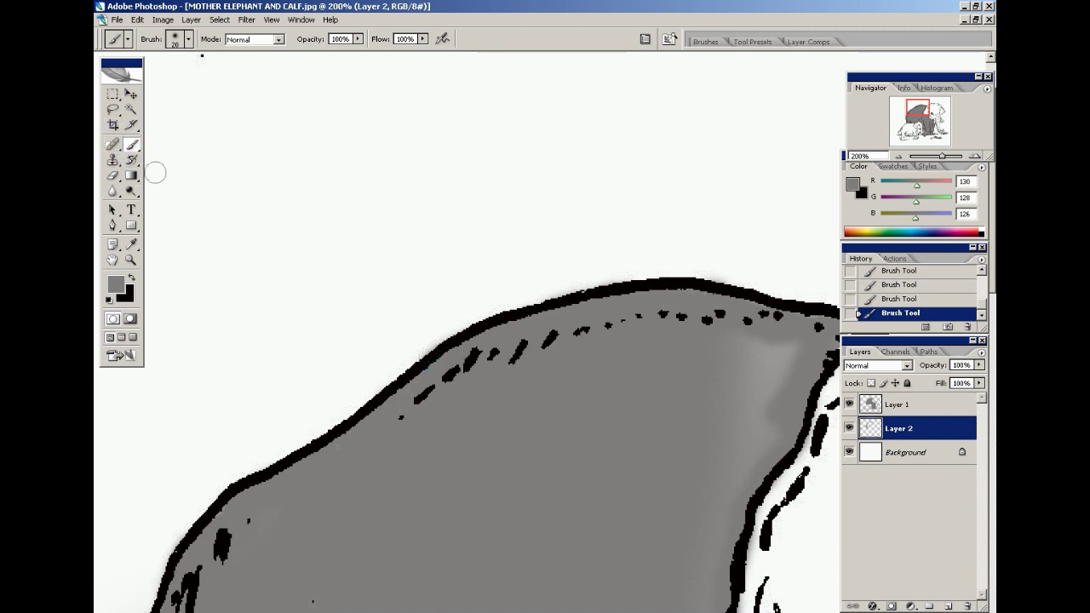
Paint grey on Layer 2 where the mother elephant's back meets her head and inside the outer edge of her ear.
click(132, 260)
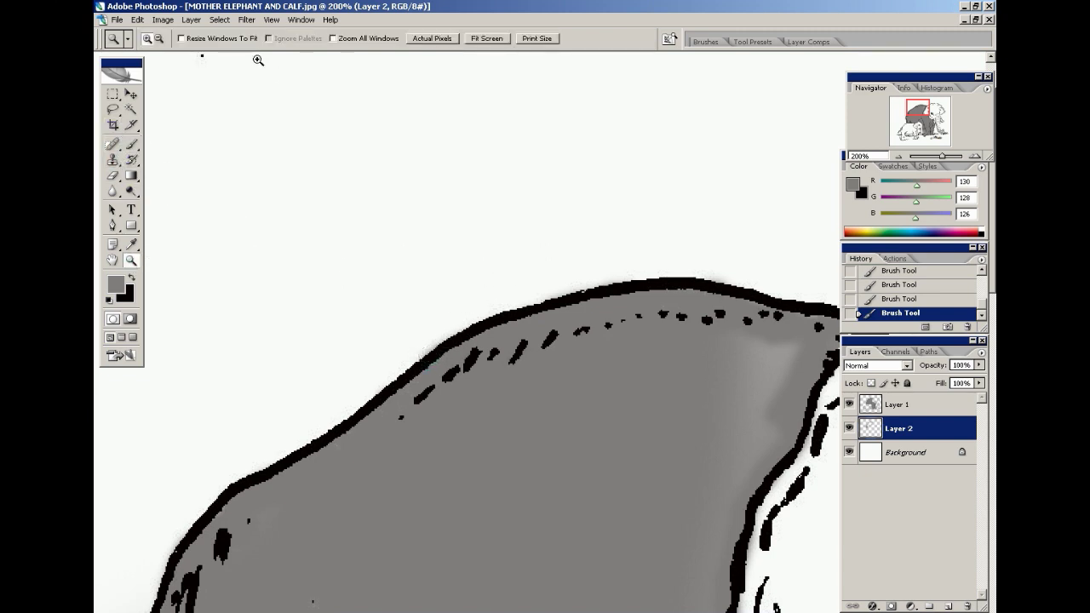
drag(559, 166, 521, 188)
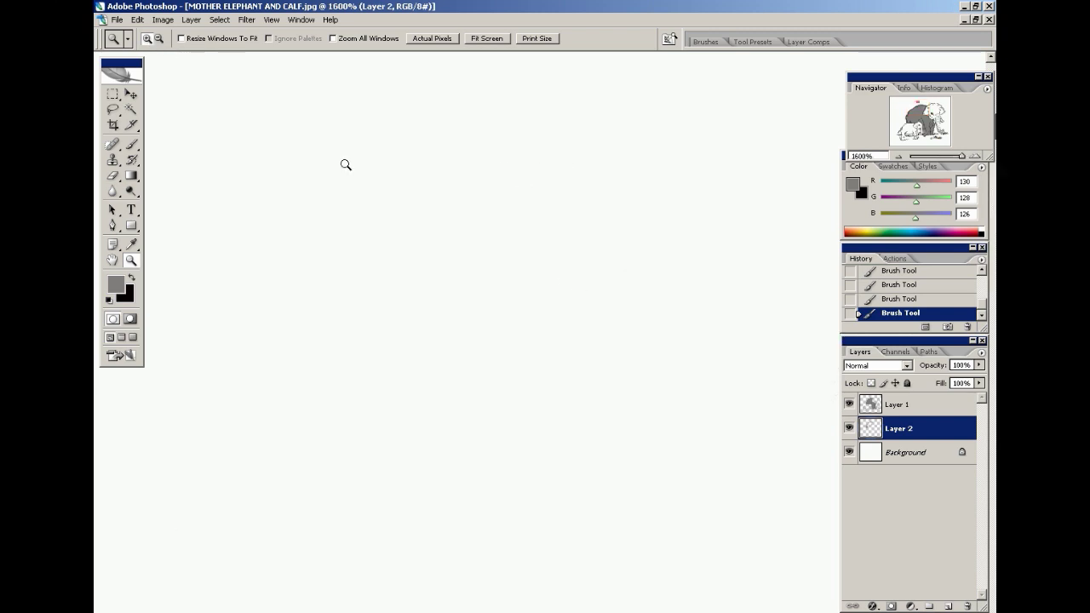
click(562, 219)
click(571, 223)
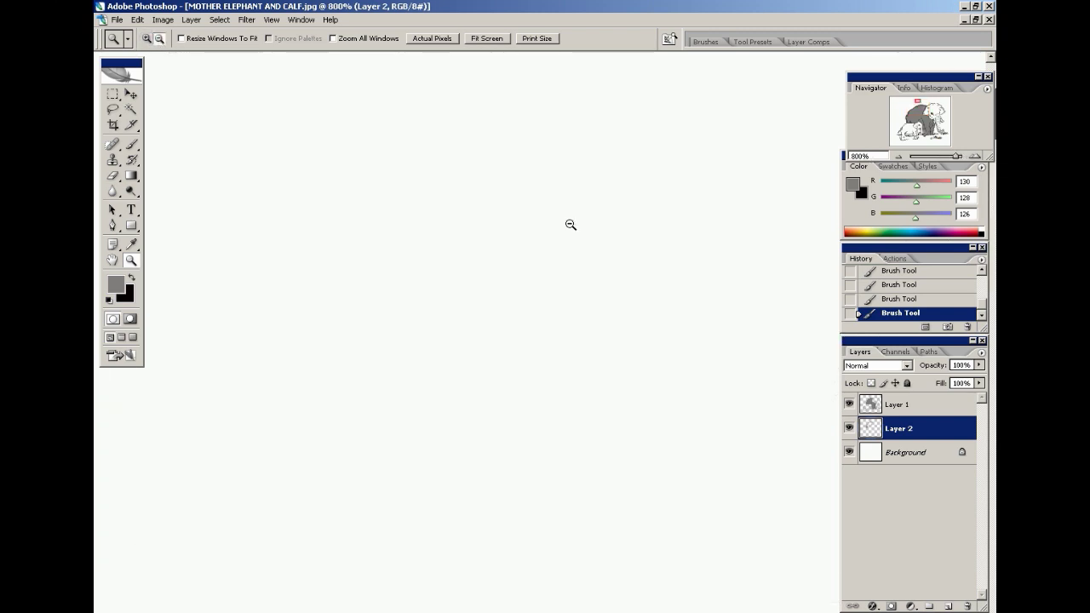
click(595, 223)
click(571, 256)
click(584, 263)
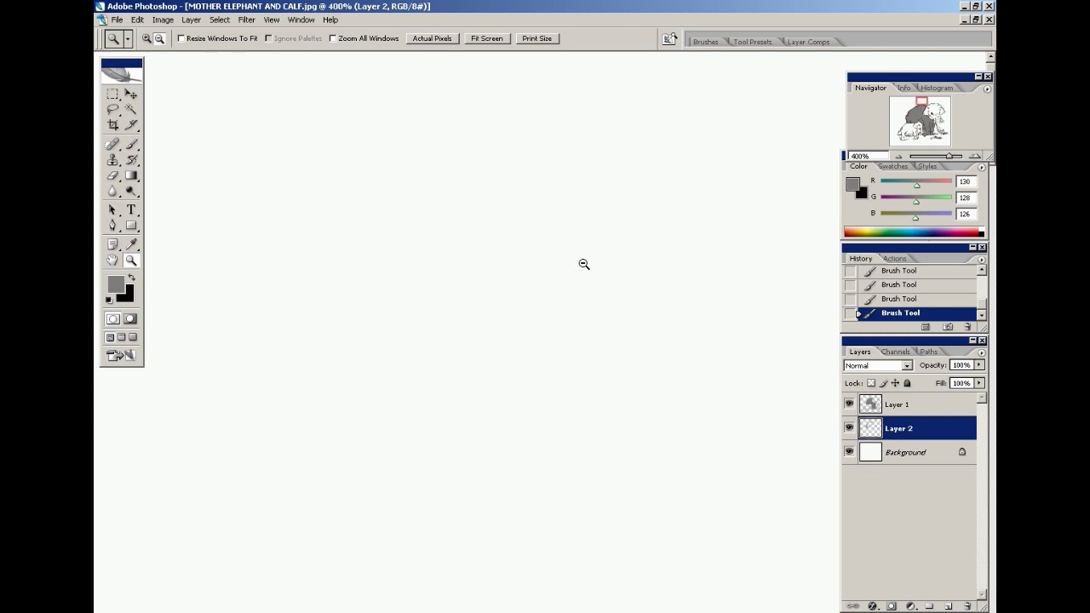
click(640, 309)
click(613, 417)
click(613, 417)
click(680, 346)
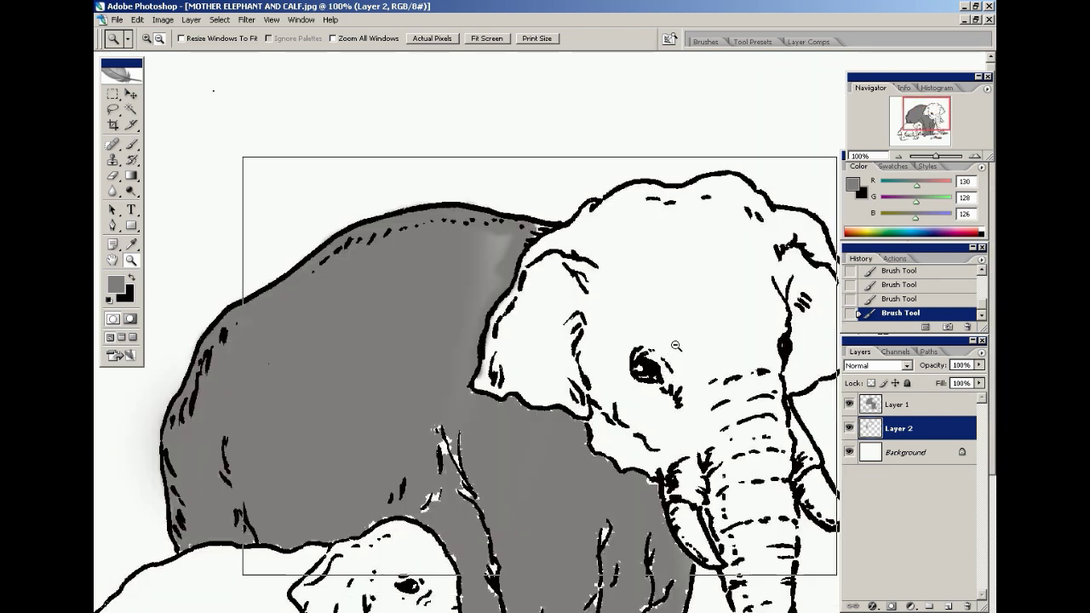
click(146, 39)
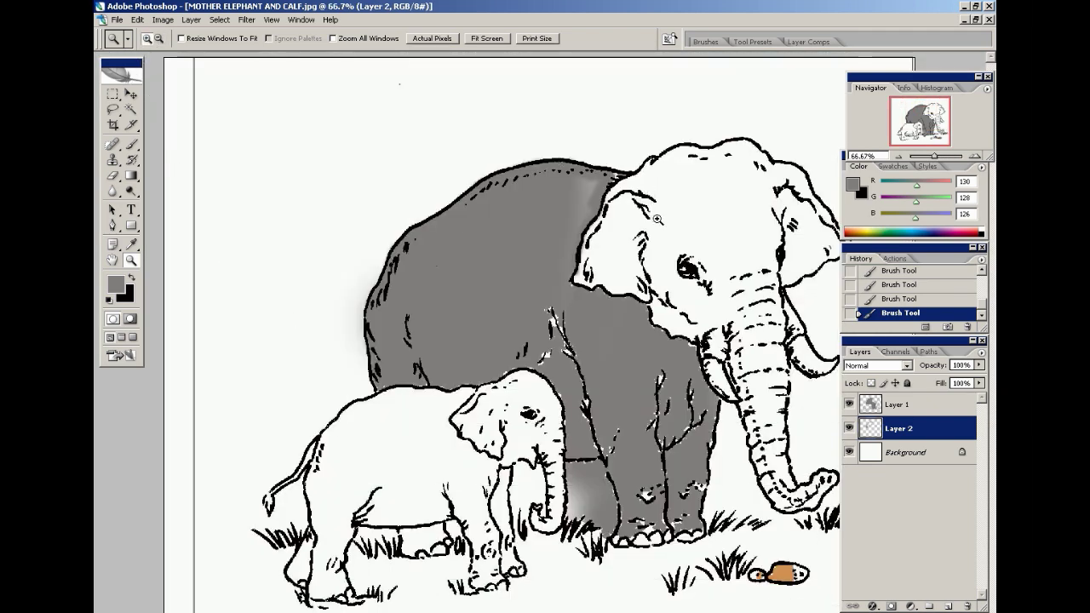
click(655, 219)
click(628, 291)
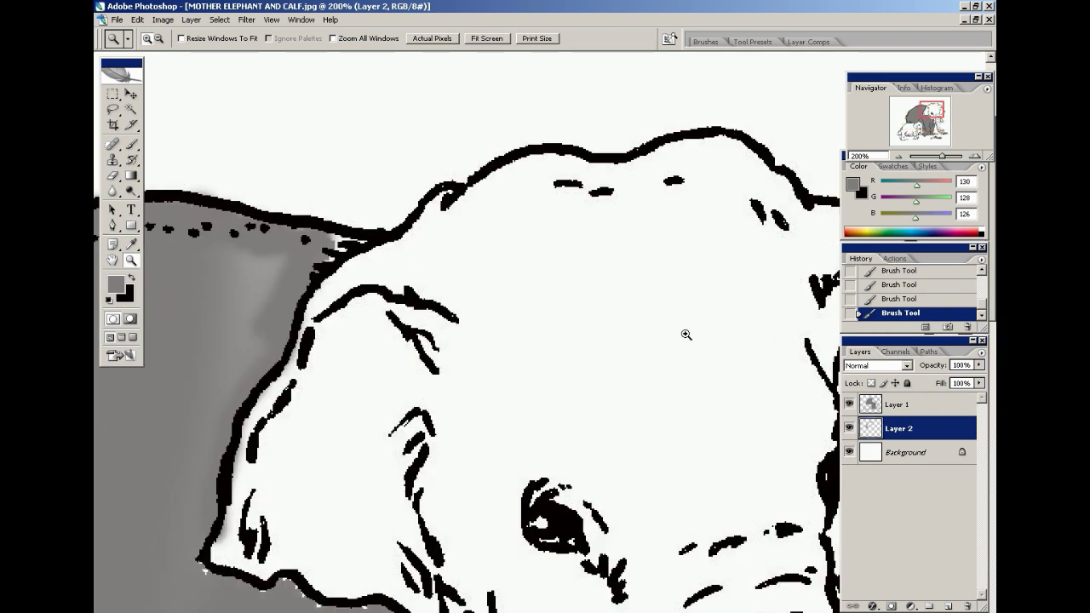
click(131, 145)
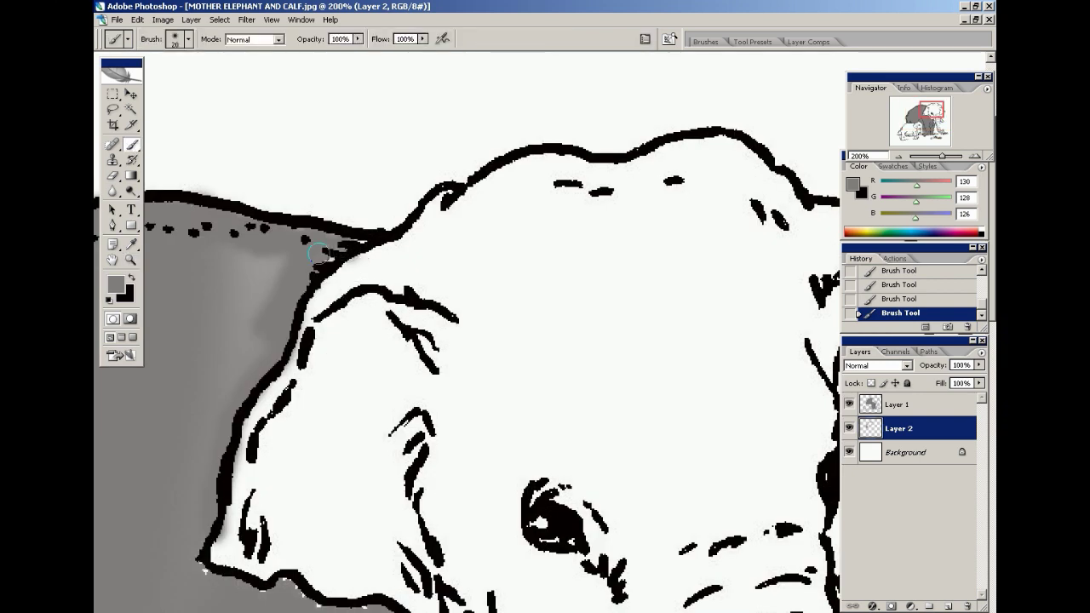
mouse_move(329, 261)
mouse_down()
mouse_move(405, 255)
mouse_move(322, 302)
mouse_move(352, 277)
mouse_move(306, 337)
mouse_move(317, 293)
mouse_move(335, 278)
mouse_move(324, 377)
mouse_move(315, 337)
mouse_move(305, 387)
mouse_move(303, 361)
mouse_move(242, 425)
mouse_move(238, 498)
mouse_up()
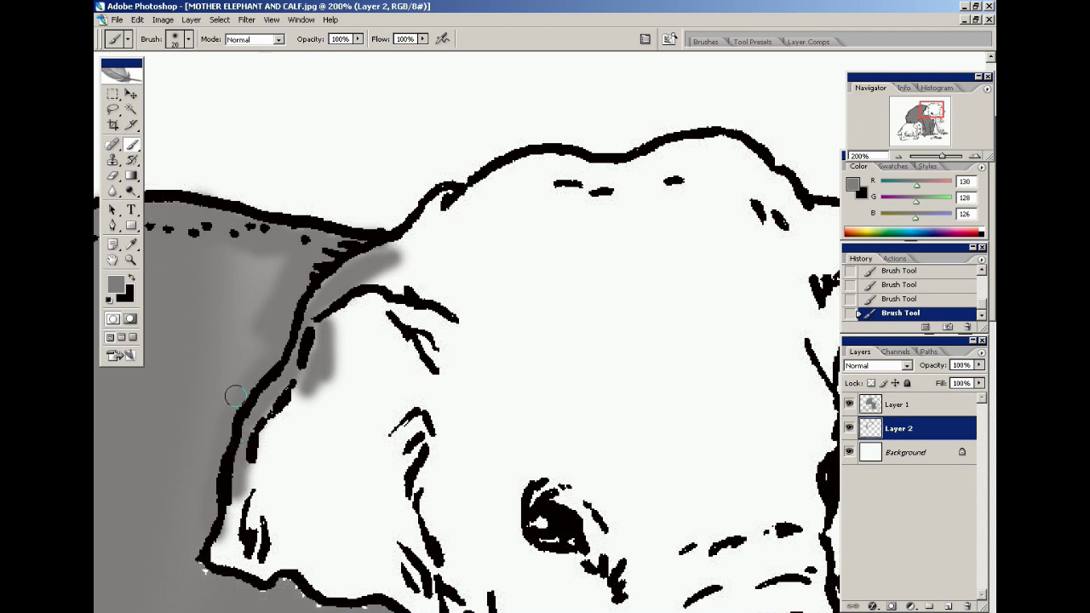
Enlarge the brush to 50 px and erase the stray grey dab above the mother elephant's back.
click(188, 39)
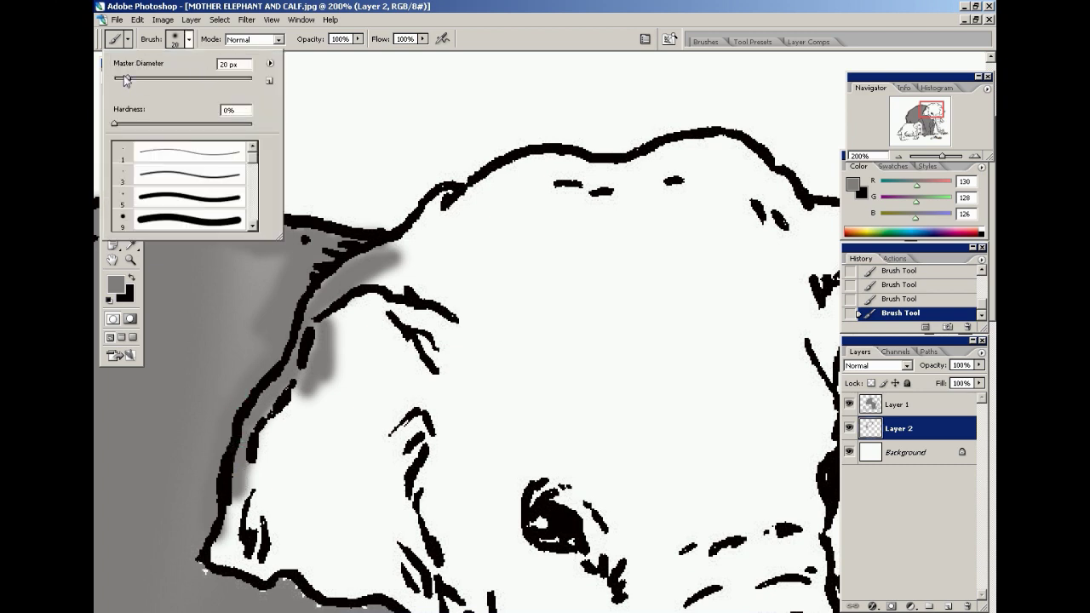
click(316, 95)
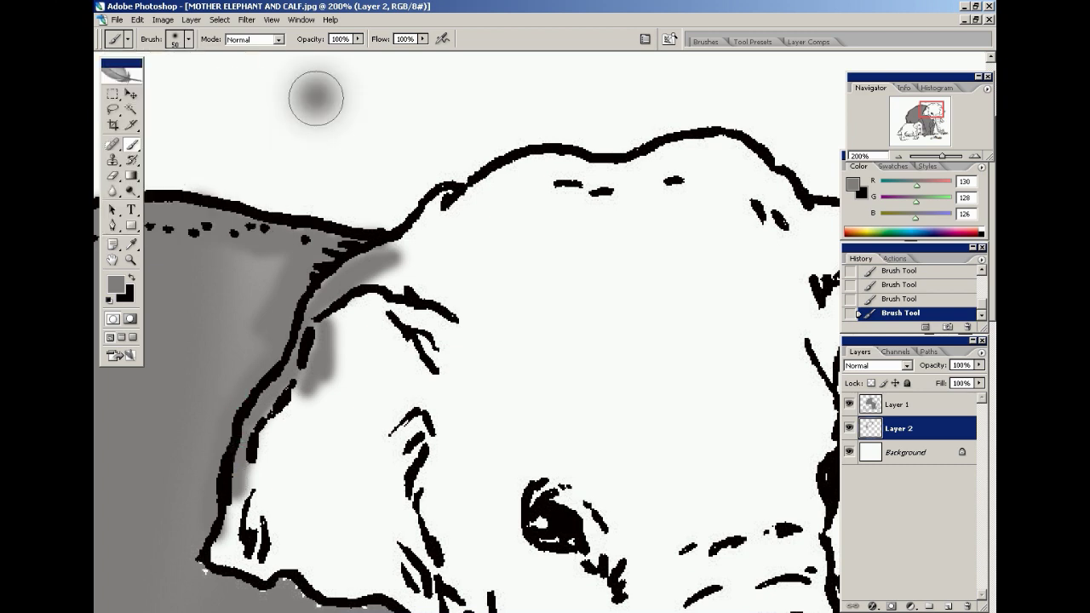
click(112, 175)
mouse_move(328, 114)
mouse_down()
mouse_move(292, 79)
mouse_move(268, 112)
mouse_move(369, 128)
mouse_move(223, 98)
mouse_up()
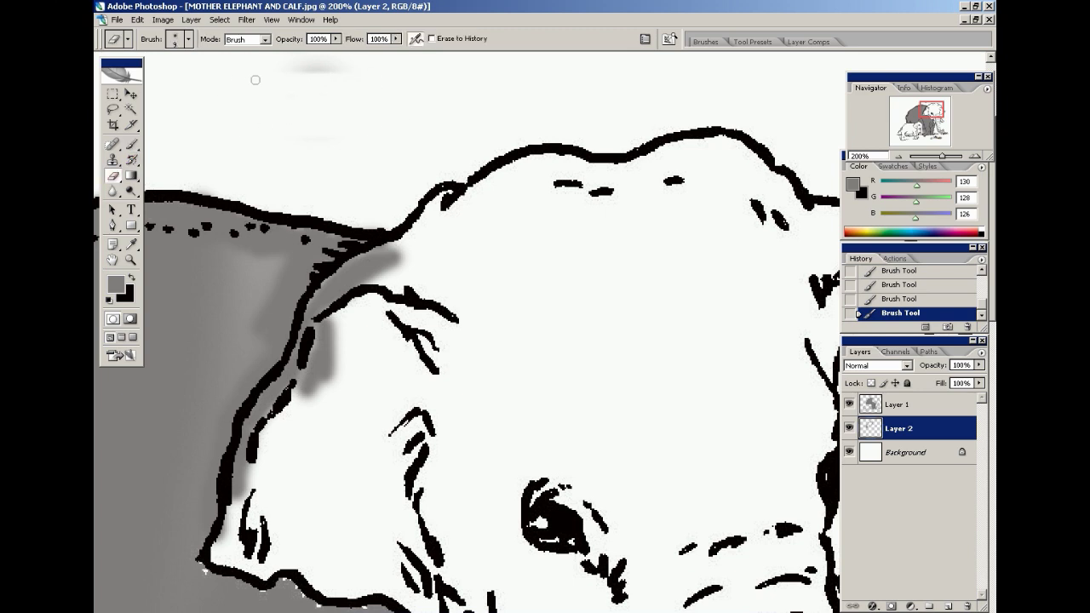
click(132, 144)
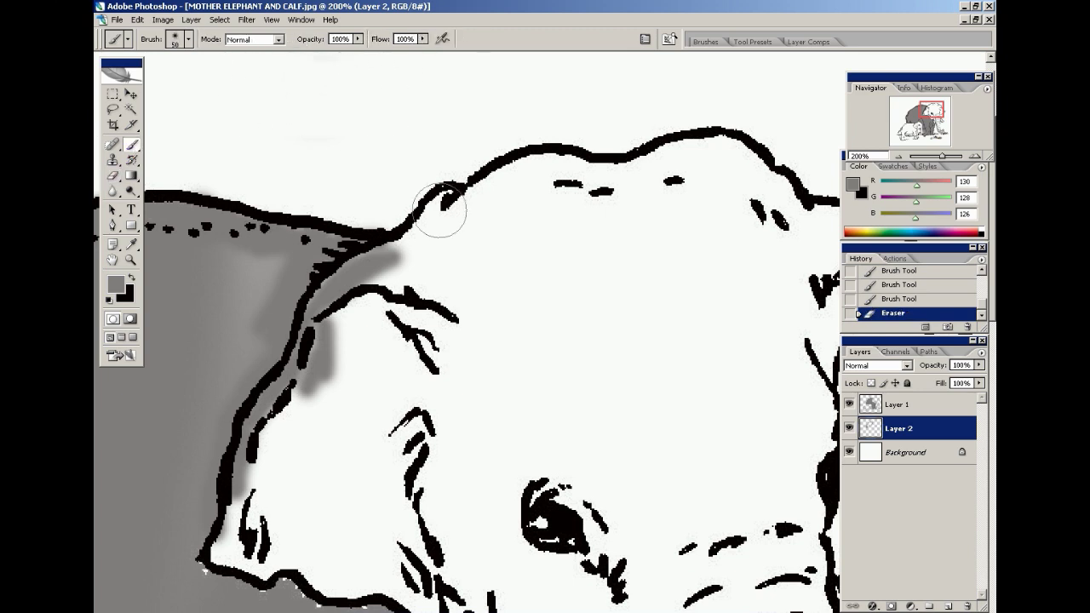
Paint grey over the mother elephant's near ear, the top of her head and her upper forehead on Layer 2.
click(411, 243)
mouse_move(413, 243)
mouse_down()
mouse_move(444, 246)
mouse_move(503, 220)
mouse_up()
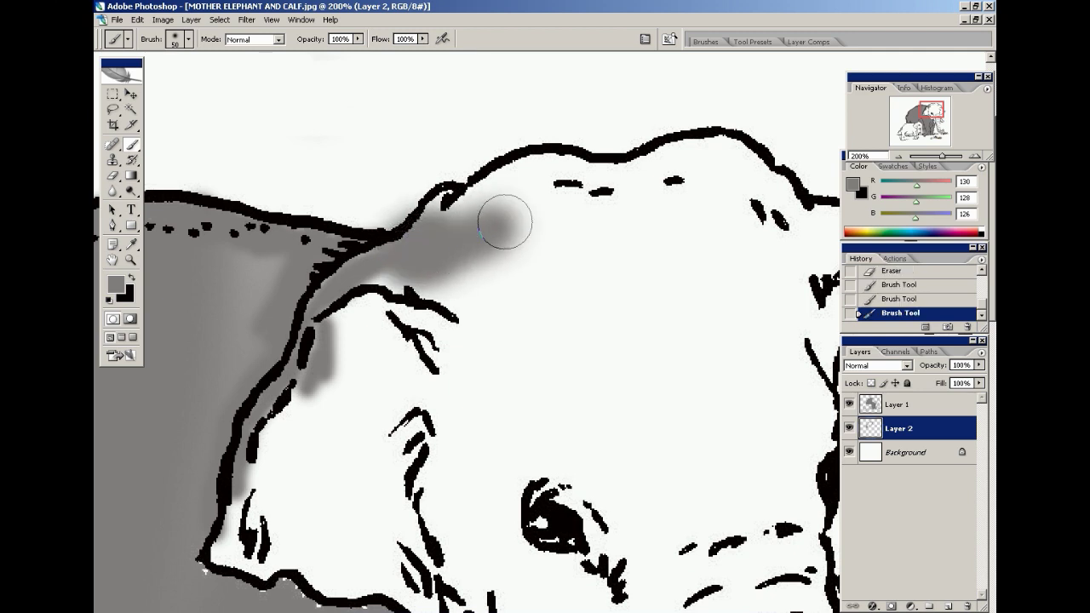
drag(434, 209, 516, 188)
mouse_move(449, 217)
mouse_down()
mouse_move(563, 189)
mouse_move(488, 222)
mouse_move(509, 183)
mouse_move(549, 182)
mouse_move(462, 273)
mouse_move(450, 271)
mouse_move(392, 324)
mouse_move(322, 356)
mouse_move(345, 321)
mouse_move(460, 313)
mouse_move(397, 315)
mouse_move(437, 320)
mouse_move(377, 291)
mouse_move(409, 284)
mouse_move(332, 412)
mouse_move(316, 365)
mouse_move(273, 483)
mouse_move(277, 448)
mouse_move(266, 512)
mouse_move(247, 542)
mouse_move(244, 530)
mouse_move(222, 554)
mouse_move(276, 551)
mouse_move(267, 559)
mouse_move(282, 534)
mouse_move(233, 519)
mouse_move(260, 486)
mouse_move(359, 475)
mouse_move(312, 560)
mouse_move(332, 459)
mouse_move(324, 581)
mouse_move(402, 577)
mouse_move(410, 414)
mouse_move(398, 440)
mouse_move(363, 436)
mouse_move(375, 587)
mouse_move(397, 384)
mouse_move(379, 402)
mouse_move(470, 245)
mouse_move(422, 515)
mouse_move(483, 353)
mouse_move(579, 213)
mouse_move(639, 177)
mouse_up()
mouse_move(727, 204)
mouse_down()
mouse_move(719, 164)
mouse_move(669, 166)
mouse_move(774, 187)
mouse_move(819, 274)
mouse_move(576, 258)
mouse_move(642, 207)
mouse_move(570, 314)
mouse_move(785, 322)
mouse_move(712, 294)
mouse_move(653, 325)
mouse_move(424, 565)
mouse_move(415, 587)
mouse_move(425, 603)
mouse_move(498, 477)
mouse_move(546, 438)
mouse_move(477, 427)
mouse_move(595, 363)
mouse_move(471, 567)
mouse_move(627, 386)
mouse_move(746, 356)
mouse_move(521, 404)
mouse_move(721, 339)
mouse_move(474, 372)
mouse_move(452, 333)
mouse_move(766, 365)
mouse_move(824, 356)
mouse_move(832, 277)
mouse_move(807, 220)
mouse_up()
Brush grey over the mother elephant's far ear, lower forehead, eye area and cheek on Layer 2.
click(128, 261)
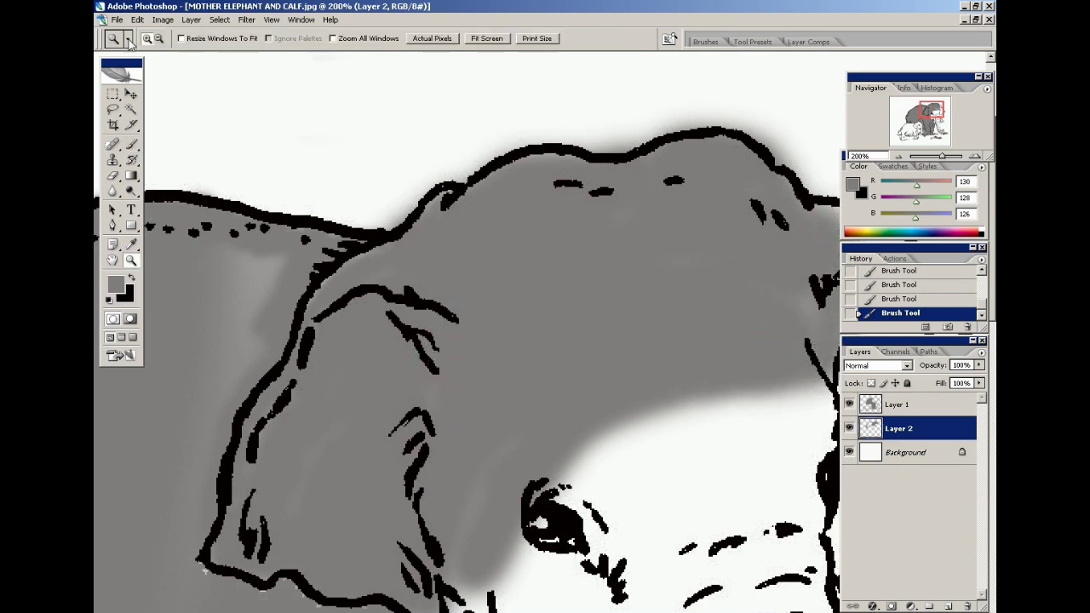
click(159, 38)
click(430, 127)
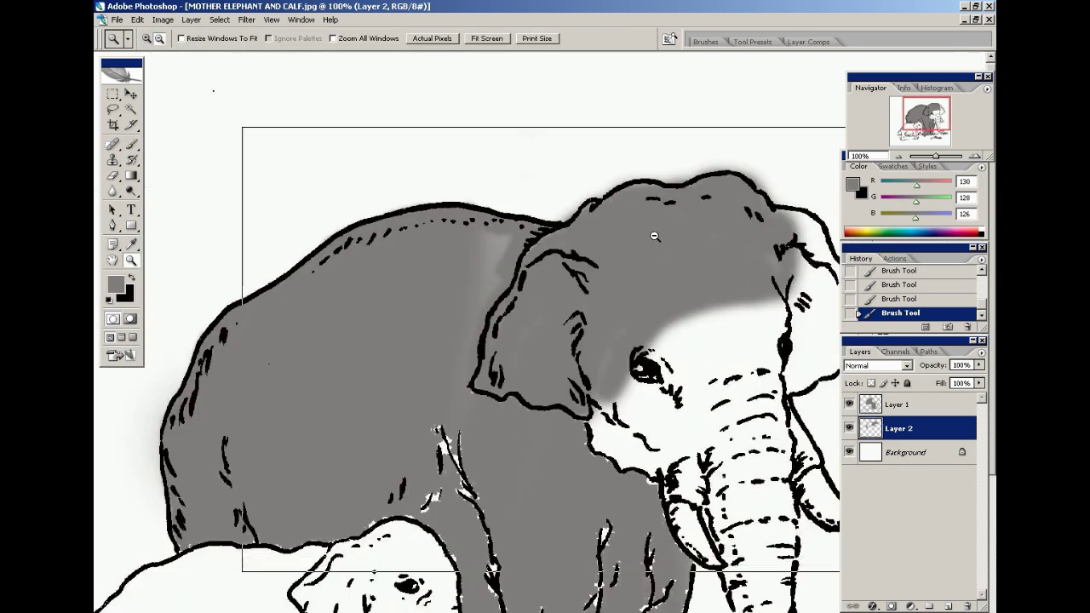
click(652, 235)
click(130, 145)
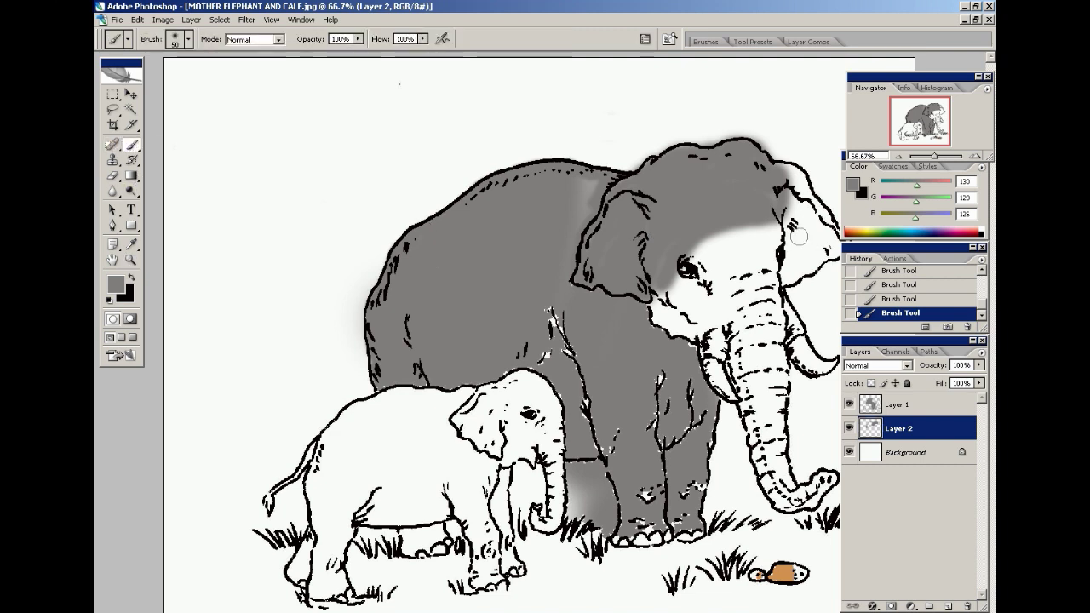
mouse_move(803, 181)
mouse_down()
mouse_move(793, 183)
mouse_move(823, 218)
mouse_move(783, 247)
mouse_move(685, 281)
mouse_move(661, 316)
mouse_move(671, 323)
mouse_up()
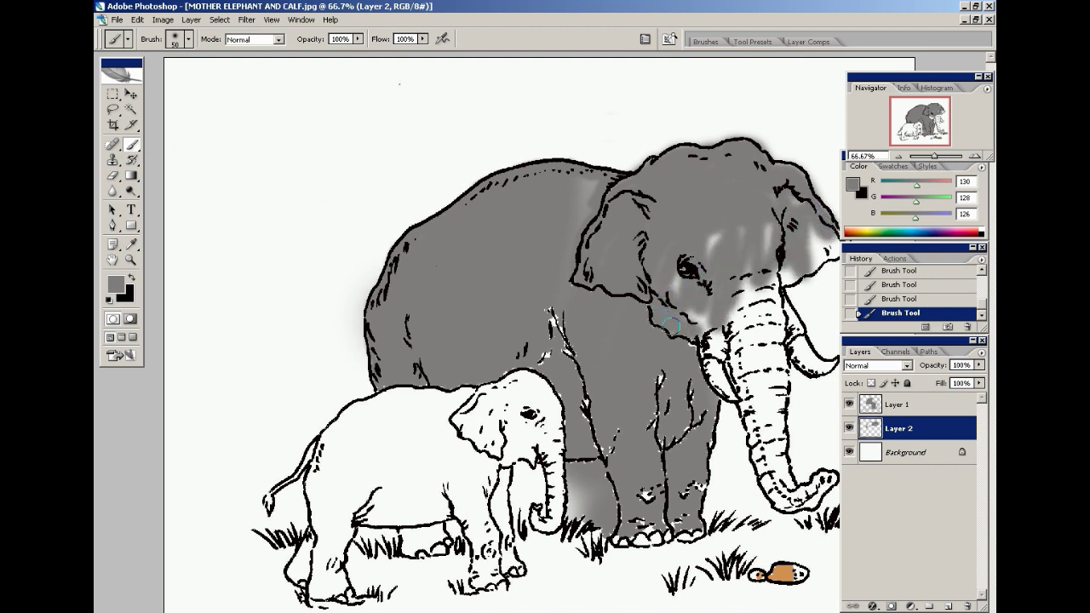
drag(722, 295, 748, 248)
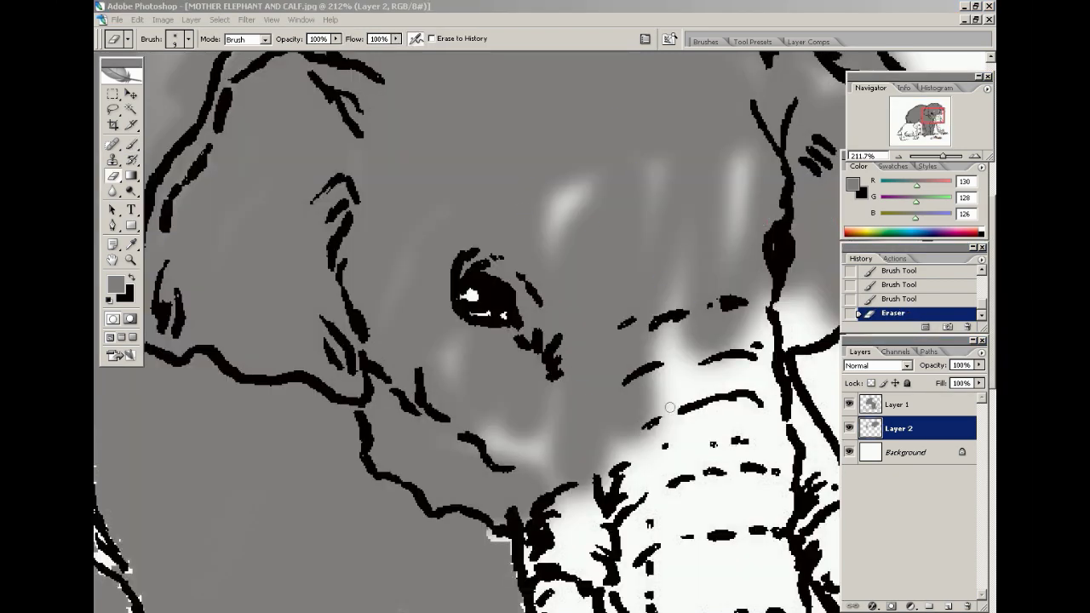
Undo the test eraser stroke on the forehead and erase the grey overspill above the mother elephant's head.
drag(482, 78, 443, 227)
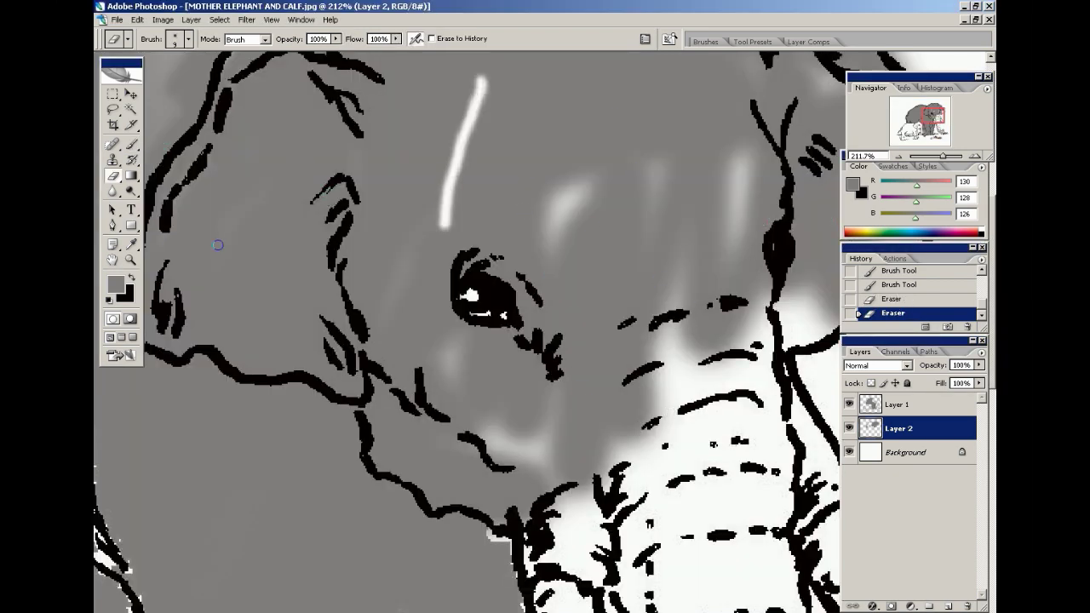
key(ctrl+z)
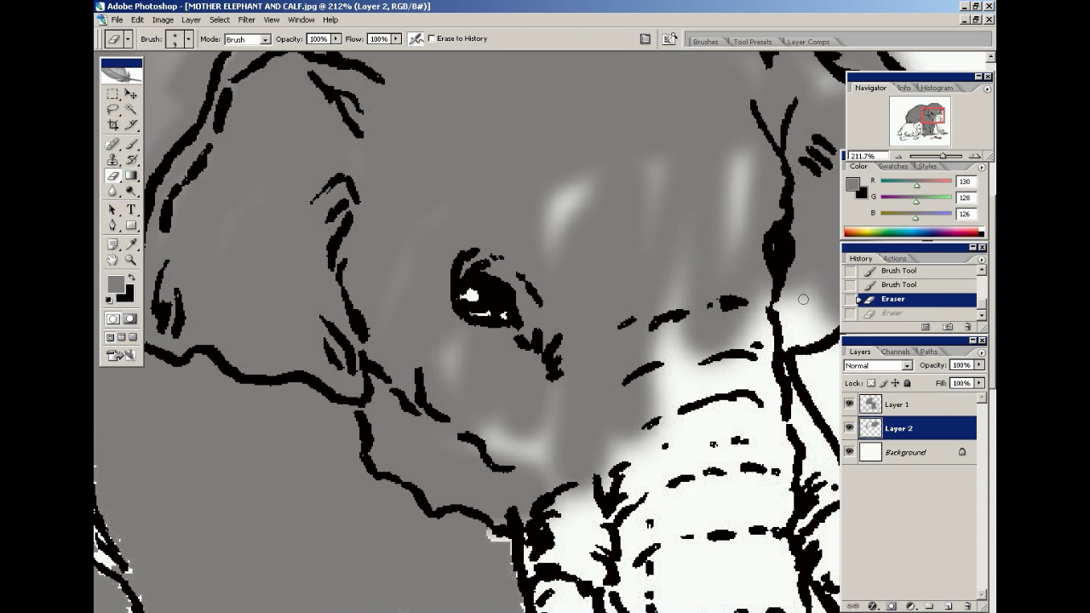
click(112, 259)
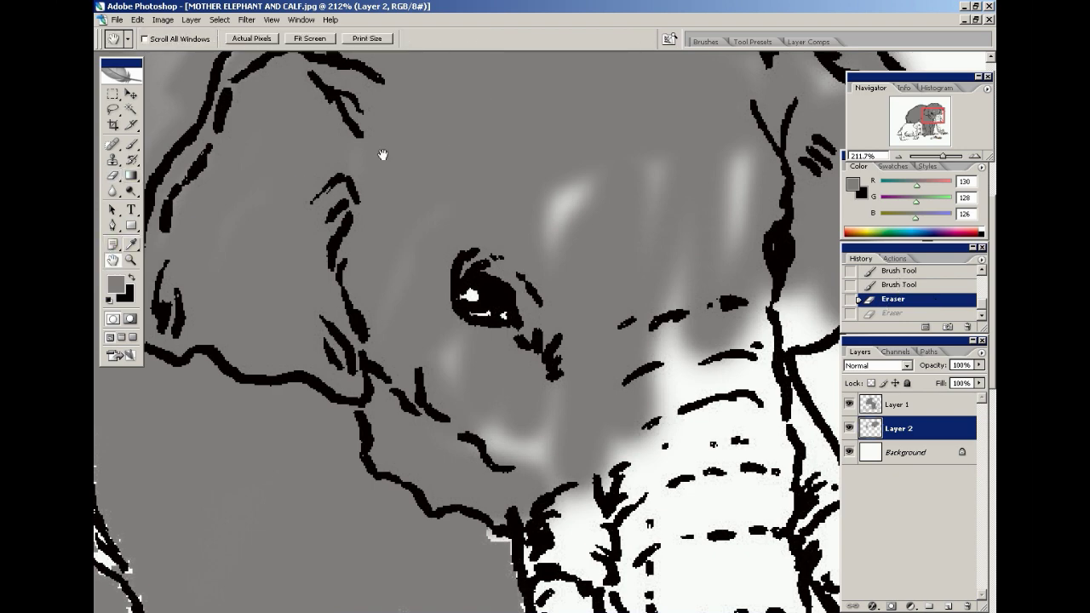
drag(382, 155, 259, 201)
click(113, 176)
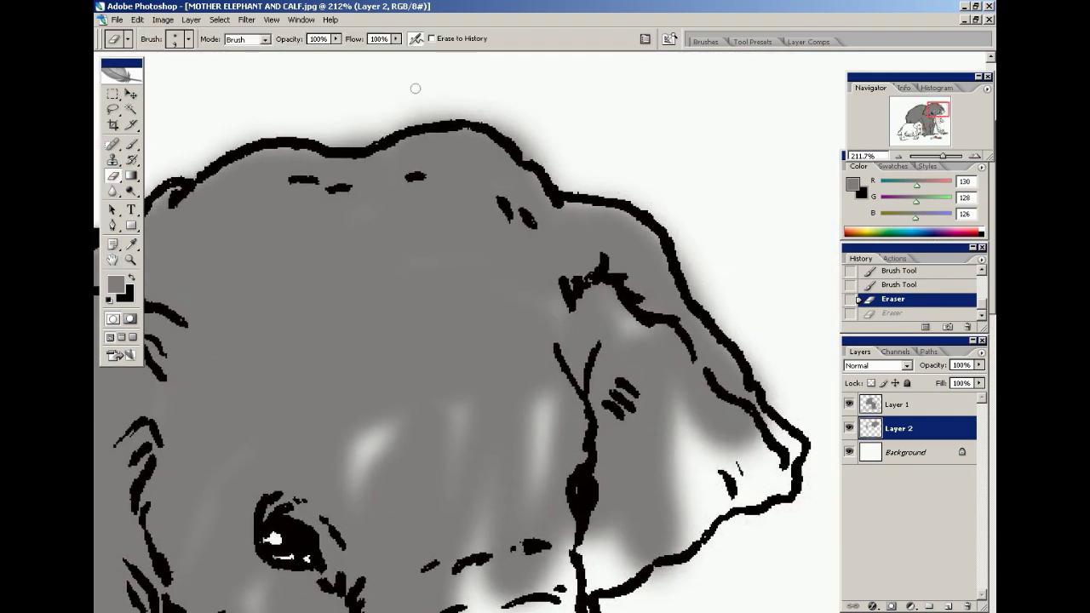
mouse_move(413, 88)
mouse_down()
mouse_move(399, 112)
mouse_move(426, 104)
mouse_move(334, 132)
mouse_up()
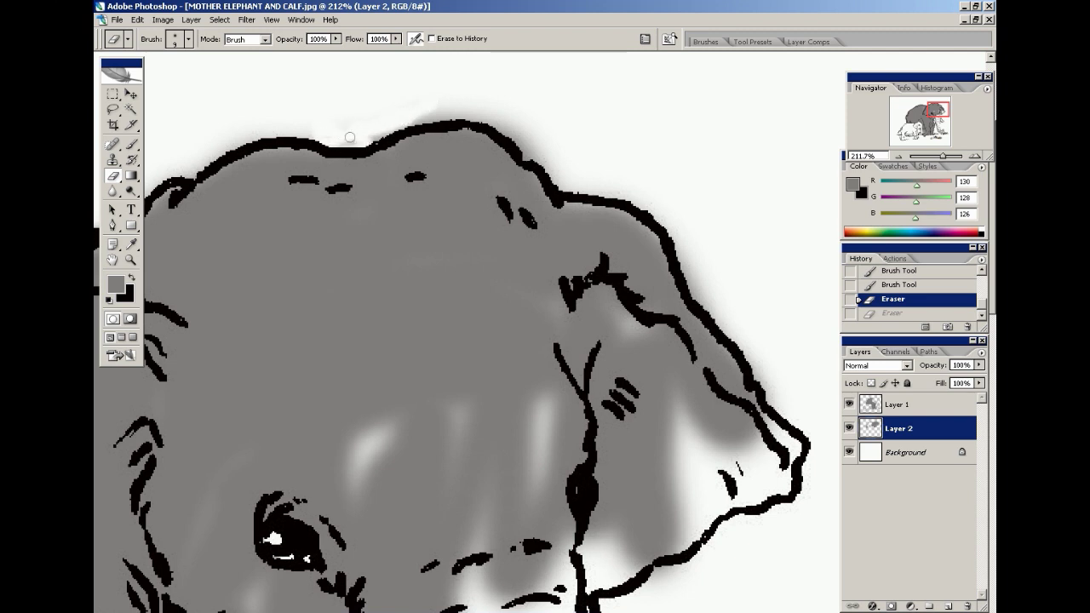
mouse_move(406, 111)
mouse_down()
mouse_move(472, 116)
mouse_move(562, 171)
mouse_move(585, 154)
mouse_move(611, 154)
mouse_up()
Enlarge the eraser to 55 px, erase overspill beside the head and far ear, and revert the erasing made on Layer 1.
right_click(562, 170)
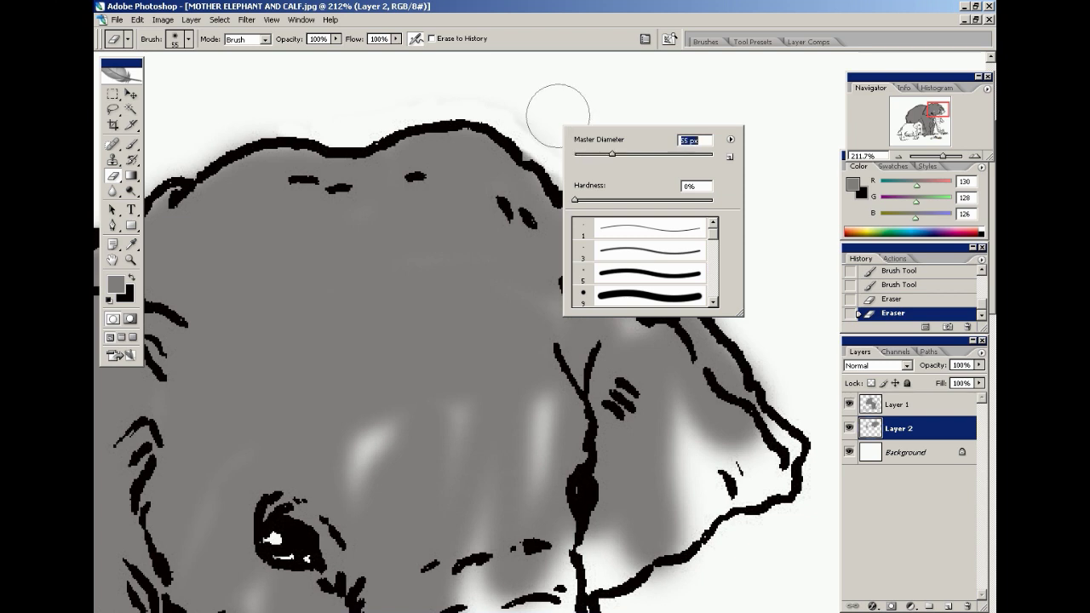
mouse_move(556, 114)
mouse_down()
mouse_move(528, 112)
mouse_move(570, 140)
mouse_up()
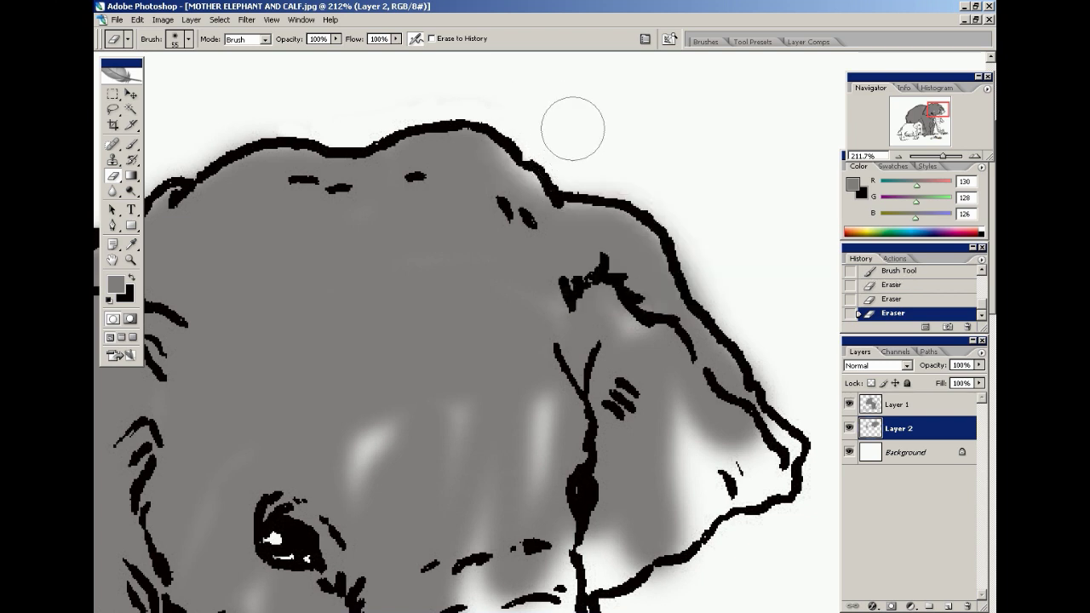
click(189, 40)
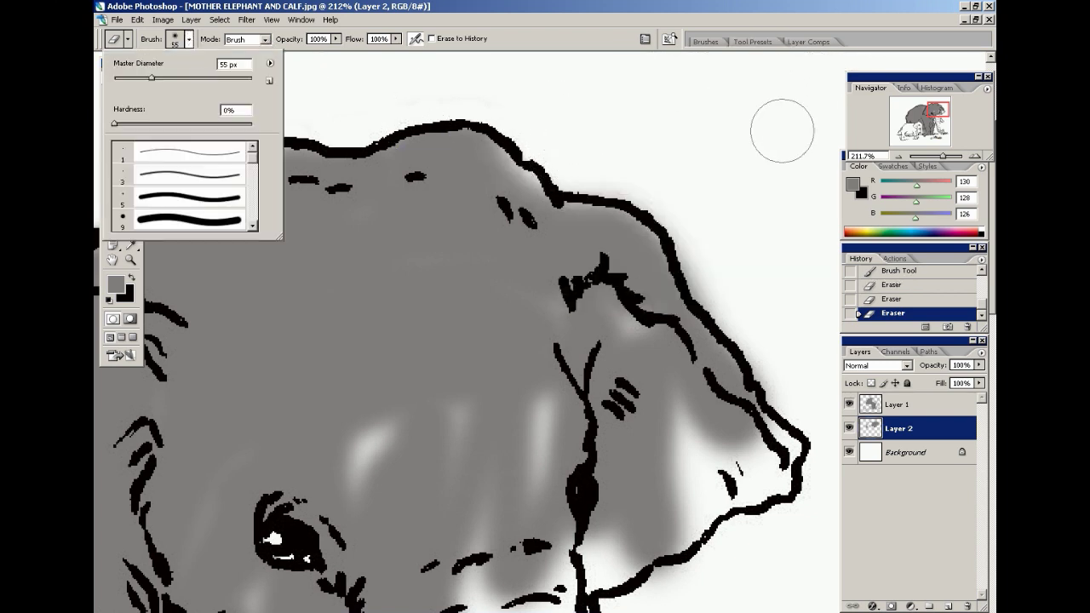
mouse_move(738, 156)
mouse_down()
mouse_move(718, 274)
mouse_move(752, 321)
mouse_move(656, 185)
mouse_move(599, 166)
mouse_up()
click(922, 409)
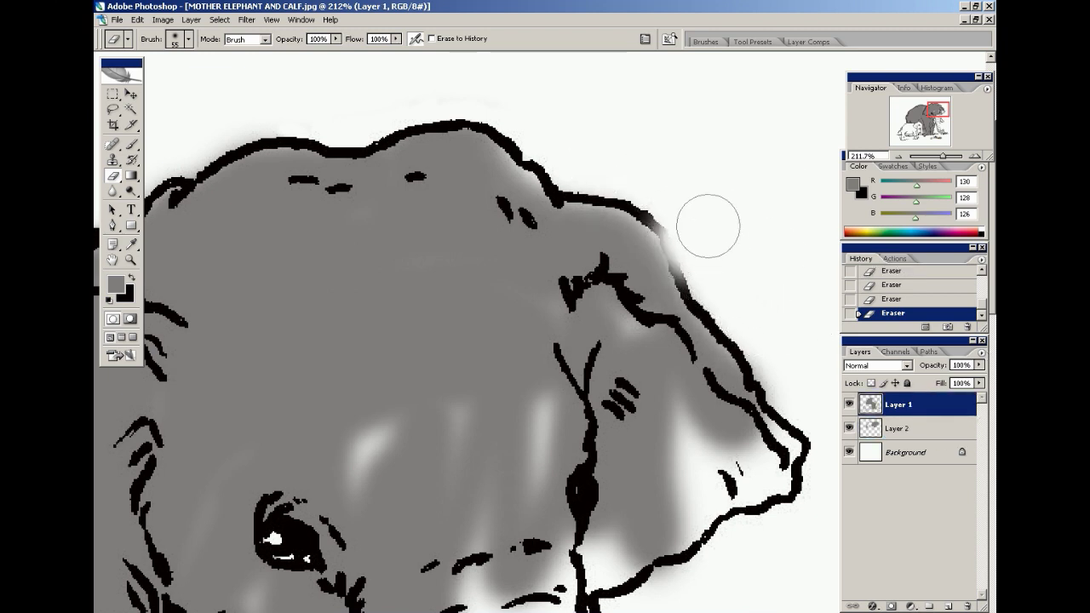
click(908, 287)
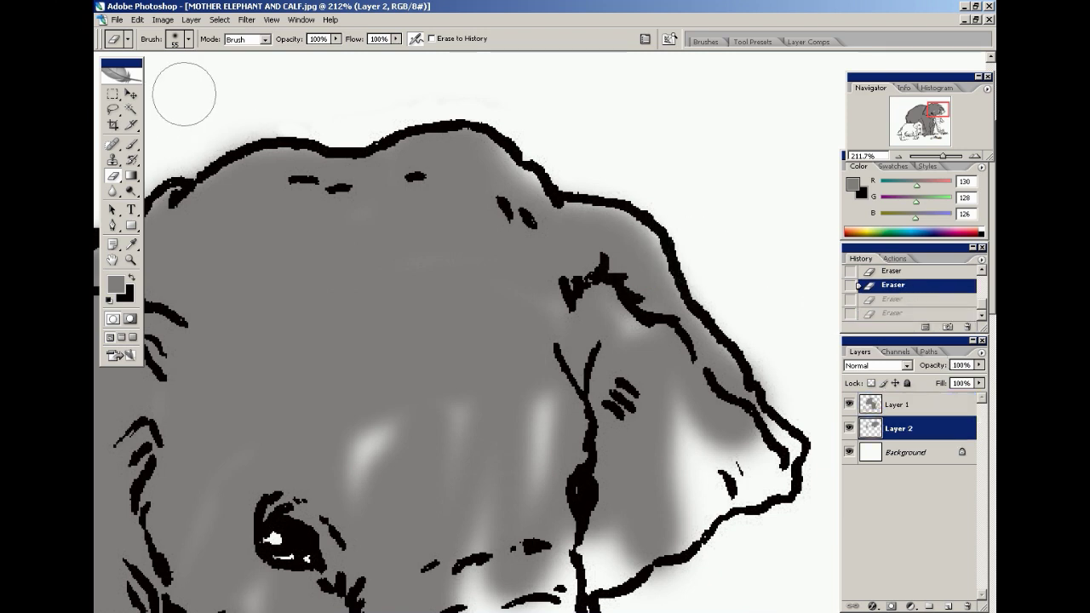
Switch to the hard 9 px brush and paint grey just inside the upper outline of the far ear on Layer 2.
click(129, 144)
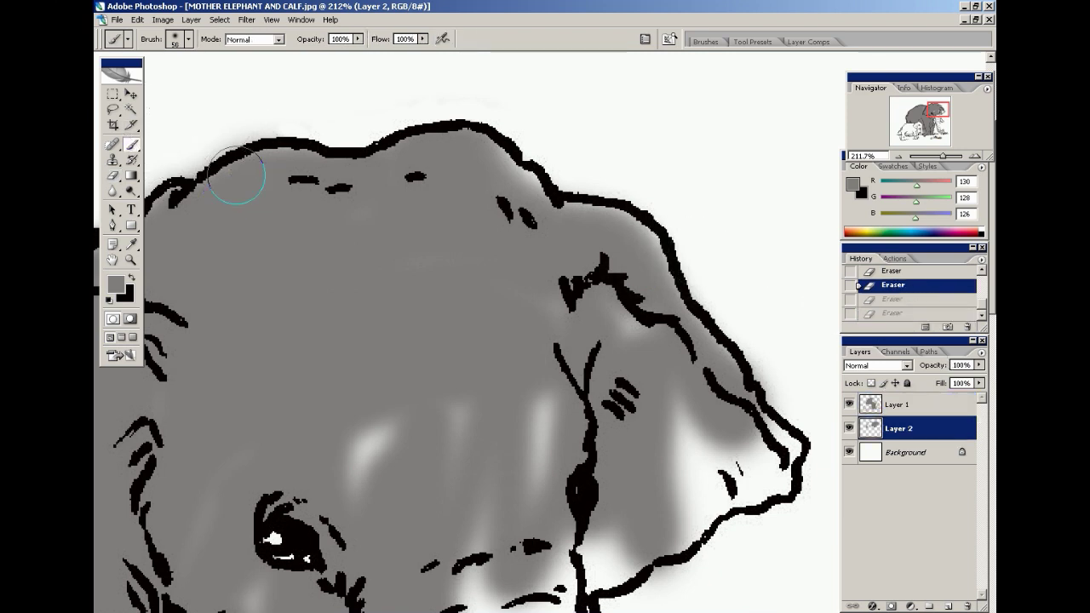
click(189, 40)
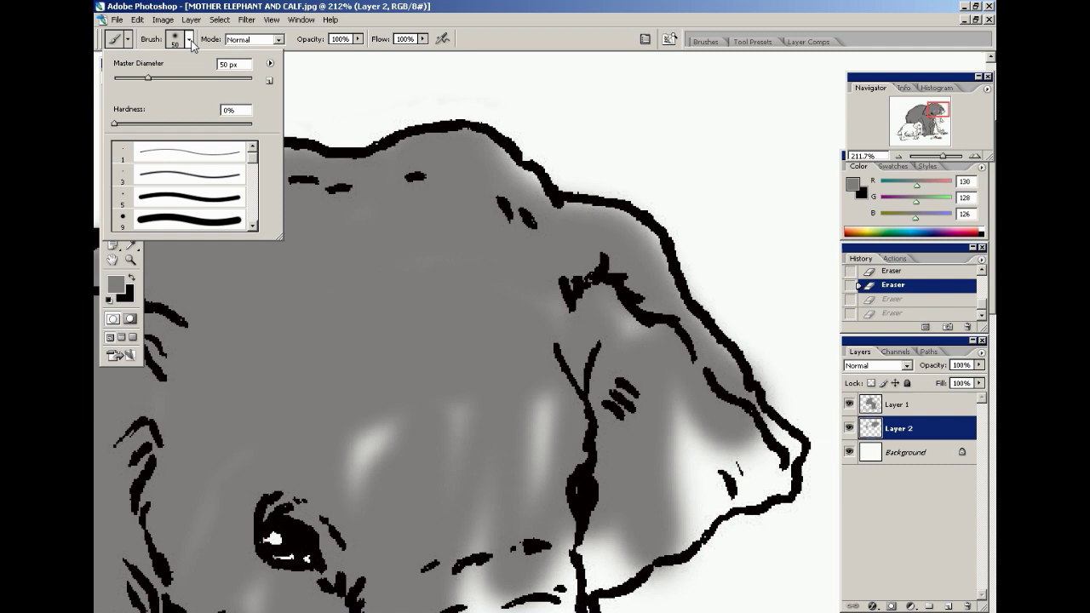
click(170, 218)
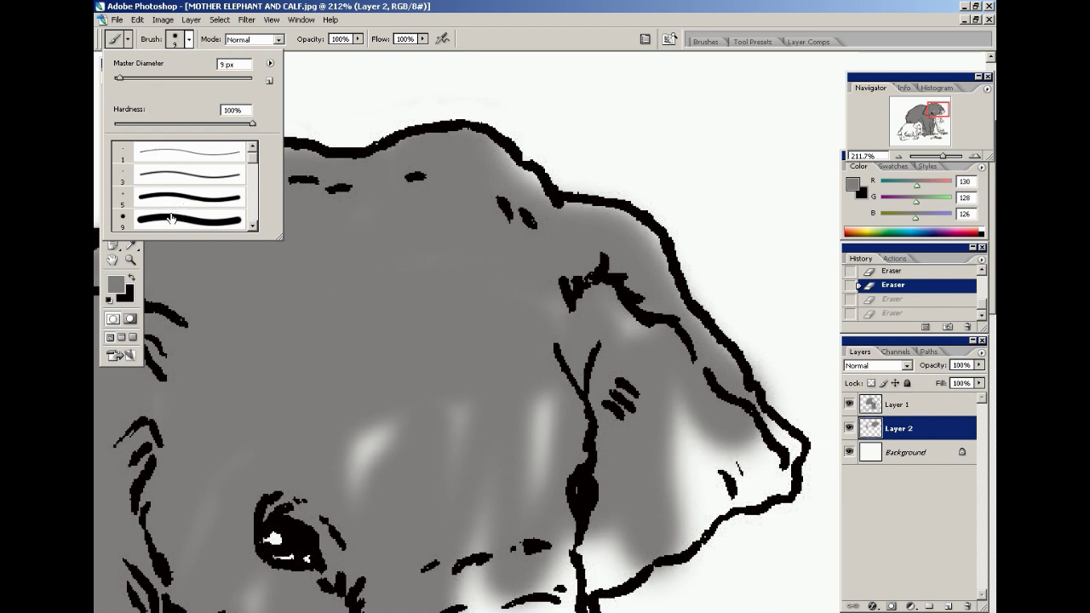
click(349, 205)
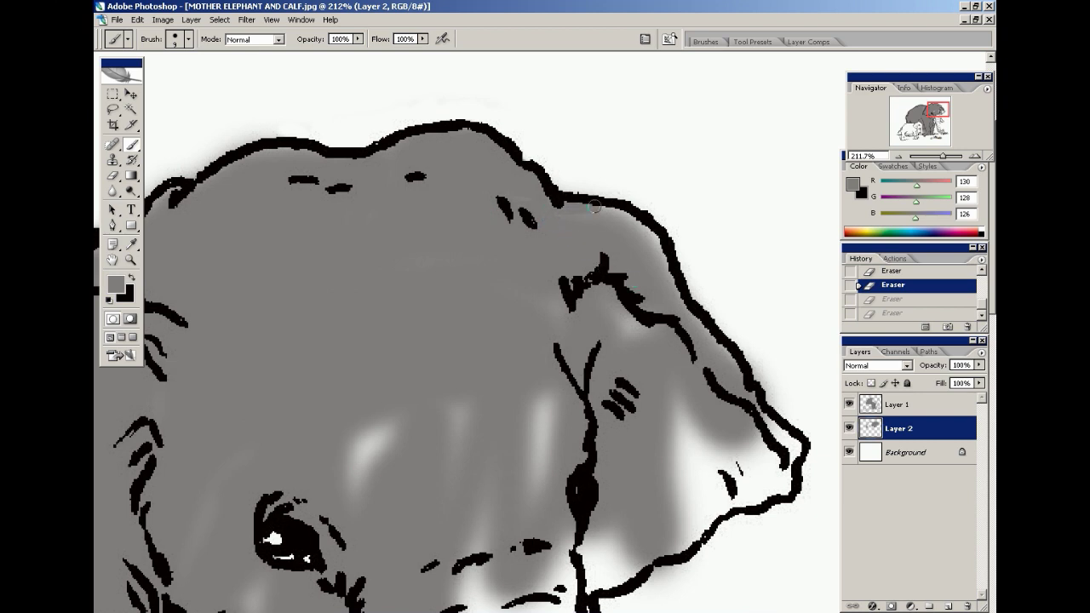
drag(637, 223, 655, 247)
Enlarge the brush to 28 px and fill the remaining white areas of the far ear with grey.
right_click(600, 301)
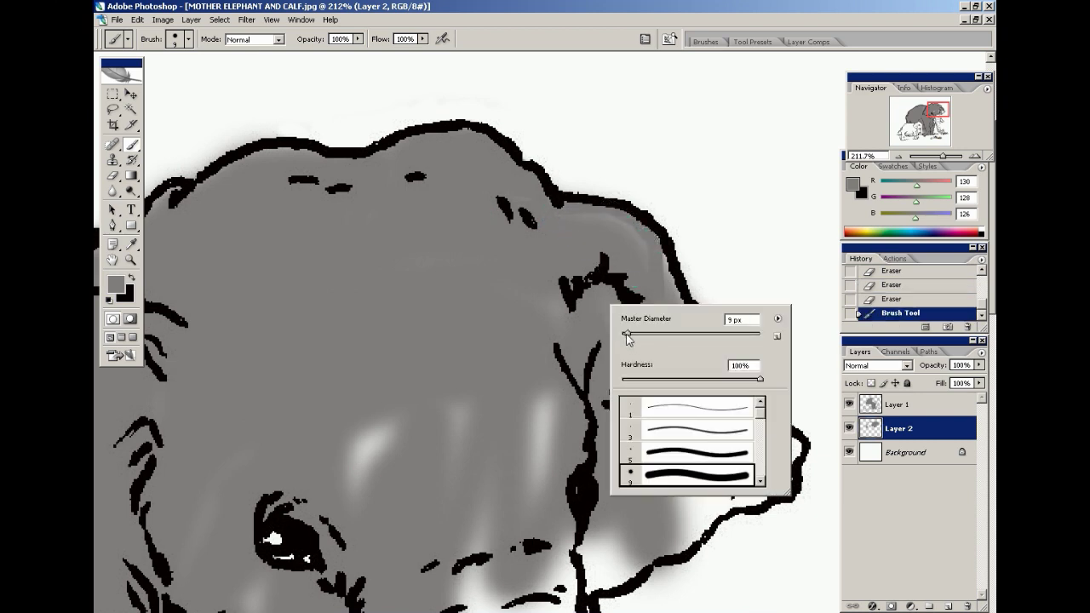
drag(627, 334, 641, 334)
mouse_move(607, 273)
mouse_down()
mouse_move(607, 234)
mouse_move(568, 230)
mouse_move(594, 340)
mouse_move(616, 280)
mouse_move(644, 281)
mouse_move(642, 267)
mouse_move(694, 362)
mouse_move(684, 337)
mouse_move(732, 375)
mouse_up()
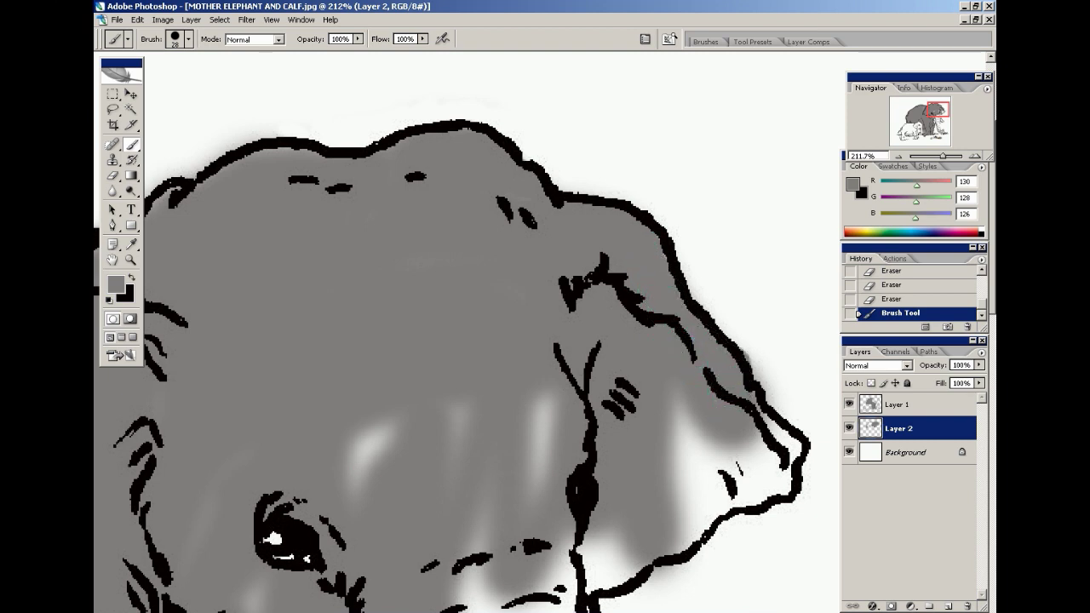
scroll(711, 375, down, 2)
mouse_move(689, 332)
mouse_down()
mouse_move(668, 466)
mouse_move(605, 481)
mouse_move(622, 501)
mouse_move(589, 513)
mouse_move(682, 474)
mouse_move(713, 428)
mouse_move(691, 417)
mouse_move(677, 359)
mouse_move(756, 415)
mouse_move(728, 431)
mouse_move(747, 420)
mouse_move(755, 431)
mouse_move(737, 435)
mouse_move(776, 420)
mouse_move(745, 378)
mouse_up()
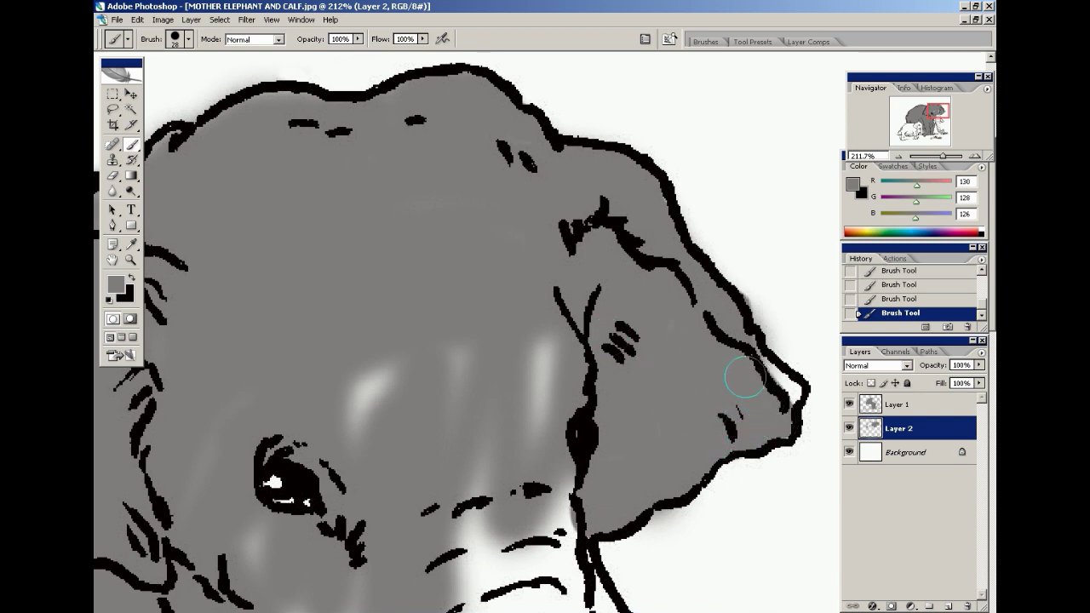
Reduce the brush to 18 px and fill the narrow white gap at the far ear's tip with grey.
right_click(748, 380)
drag(784, 415, 777, 413)
click(749, 366)
drag(764, 370, 780, 381)
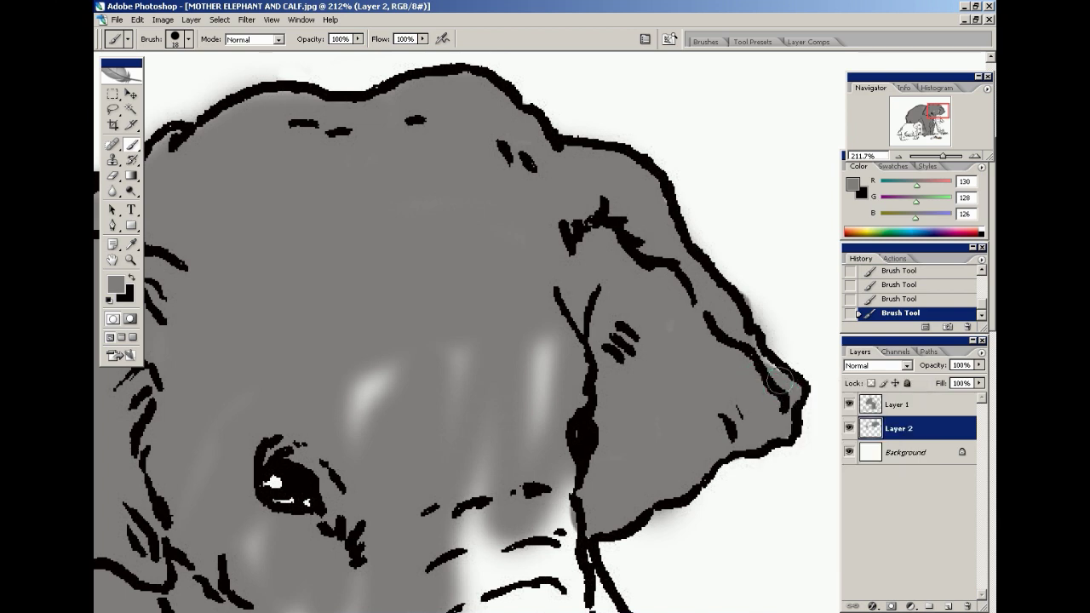
Set the eraser to 22 px and erase the grey overspill outside the upper and lower edges of the far ear.
click(111, 176)
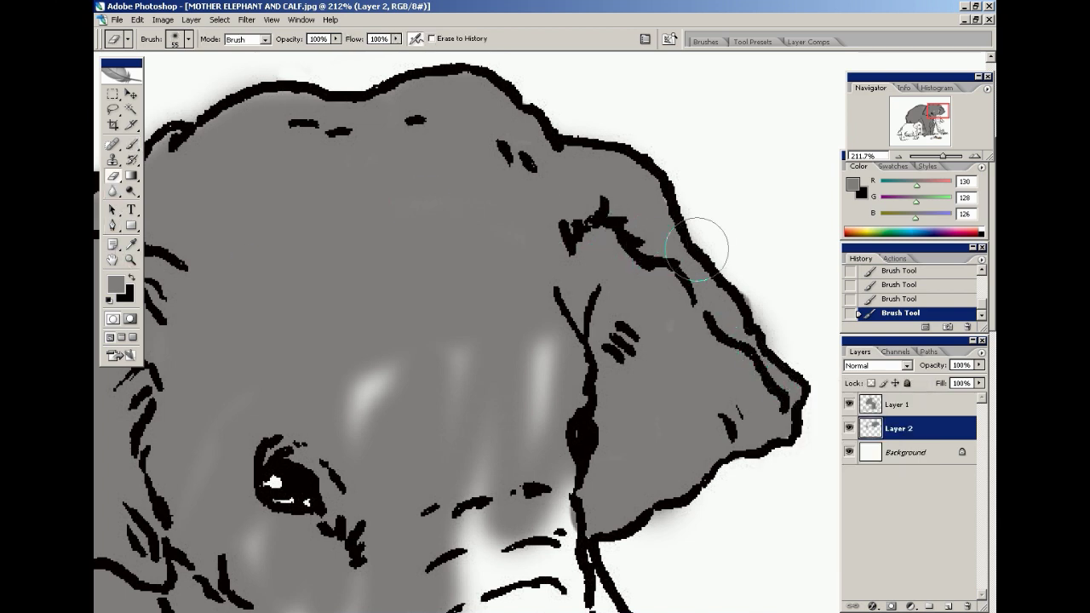
right_click(757, 249)
drag(808, 281, 795, 281)
click(759, 274)
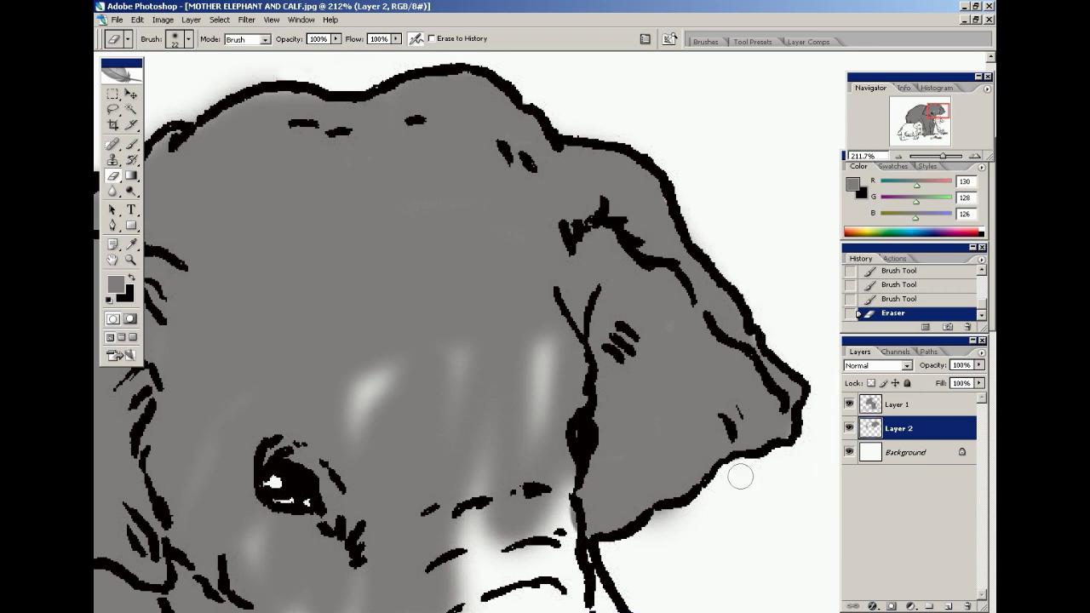
drag(740, 477, 669, 518)
Paint grey over the light patches on the face, the upper trunk and the skin above the far tusk.
scroll(340, 316, down, 3)
click(132, 144)
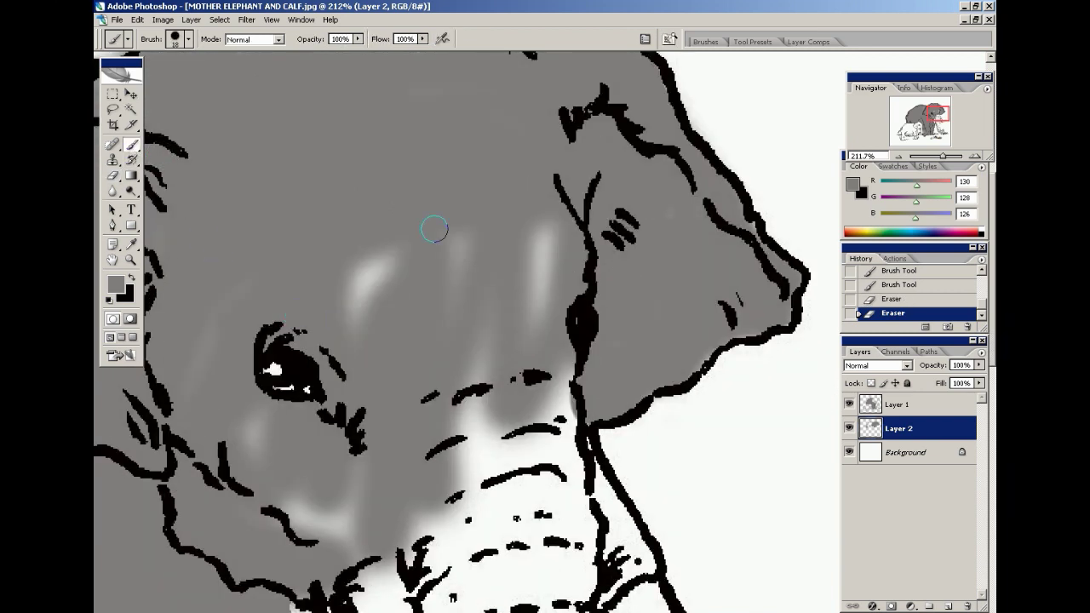
mouse_move(520, 252)
mouse_down()
mouse_move(545, 321)
mouse_move(538, 457)
mouse_move(457, 426)
mouse_move(461, 362)
mouse_move(363, 216)
mouse_move(360, 336)
mouse_up()
scroll(447, 426, down, 3)
mouse_move(503, 268)
mouse_down()
mouse_move(457, 311)
mouse_move(443, 477)
mouse_move(383, 459)
mouse_move(293, 315)
mouse_move(248, 291)
mouse_up()
scroll(588, 209, down, 1)
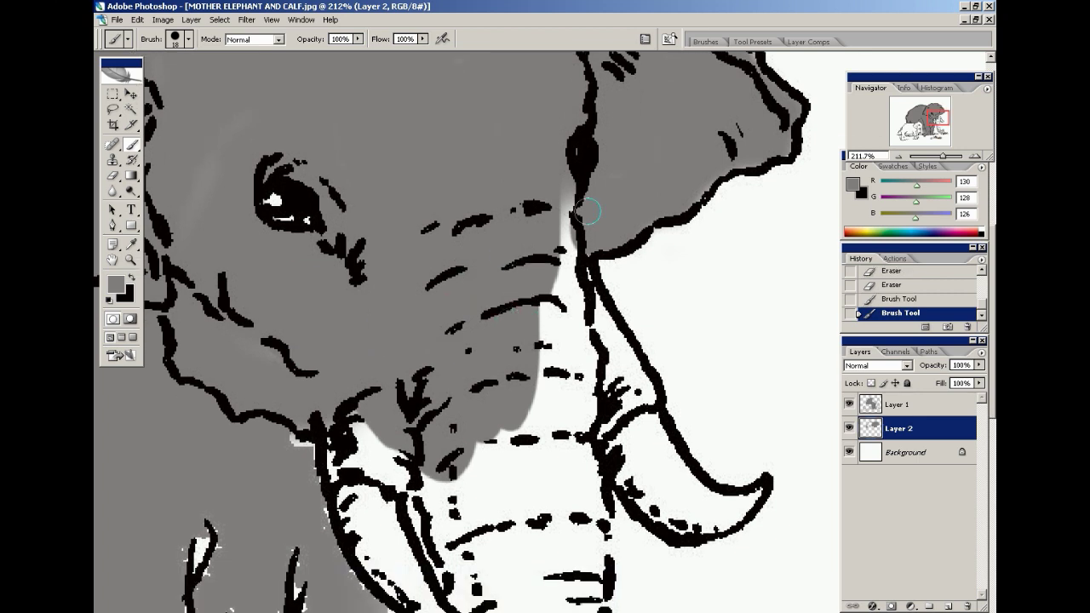
mouse_move(587, 209)
mouse_down()
mouse_move(561, 268)
mouse_move(551, 384)
mouse_move(563, 351)
mouse_move(574, 400)
mouse_move(602, 414)
mouse_move(634, 372)
mouse_move(584, 275)
mouse_move(610, 381)
mouse_up()
scroll(609, 380, down, 1)
Set the foreground colour to darker grey (98, 96, 94), lower the brush opacity to 34% and shade the skin above the far tusk.
click(119, 291)
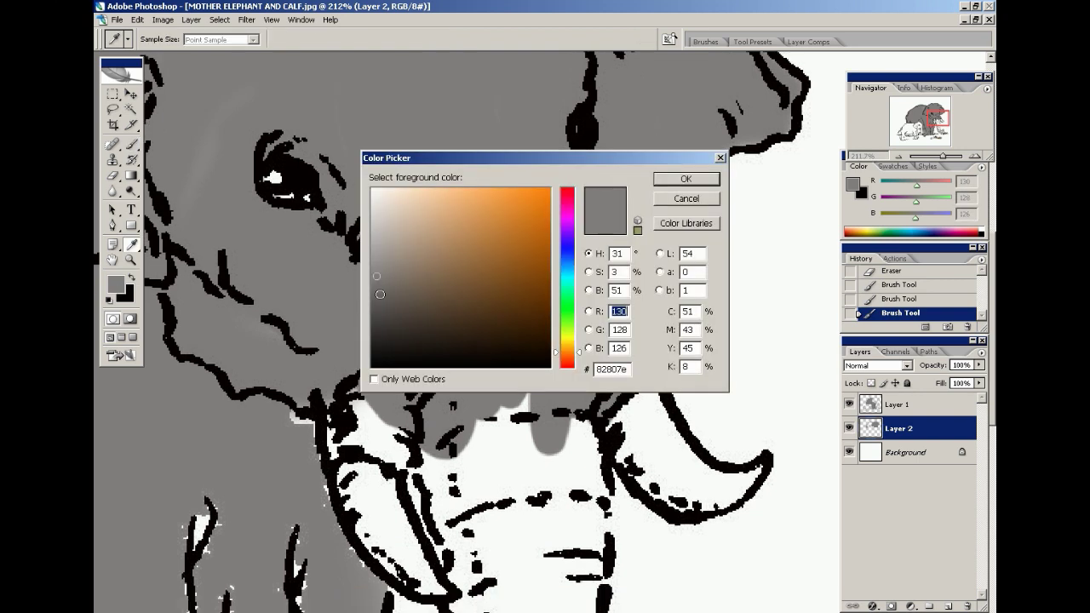
click(379, 298)
click(681, 179)
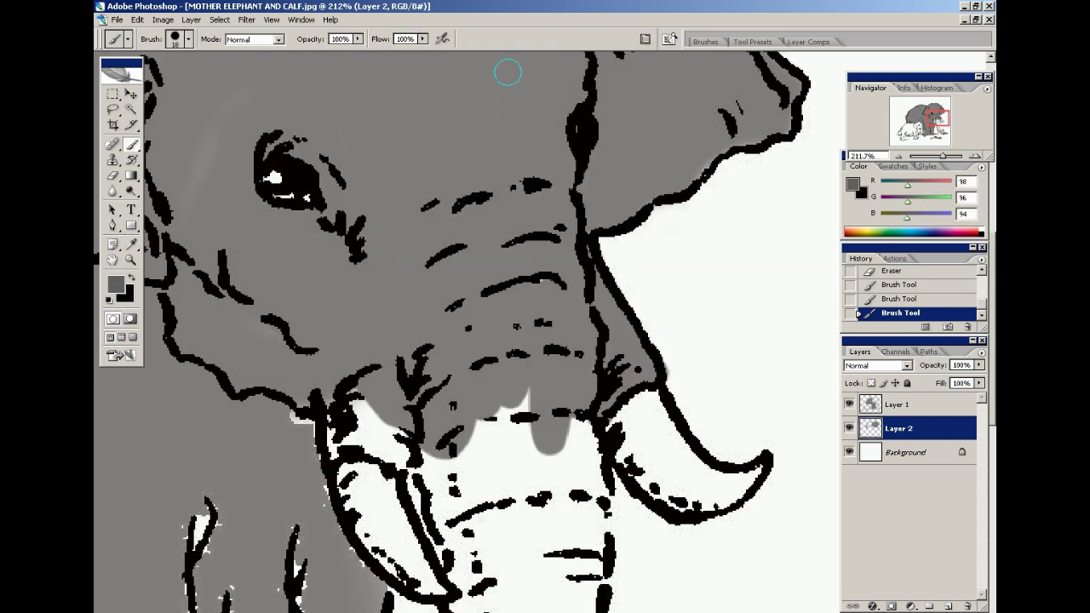
click(360, 42)
mouse_move(599, 311)
mouse_down()
mouse_move(611, 372)
mouse_move(598, 301)
mouse_move(631, 362)
mouse_up()
drag(615, 311, 622, 380)
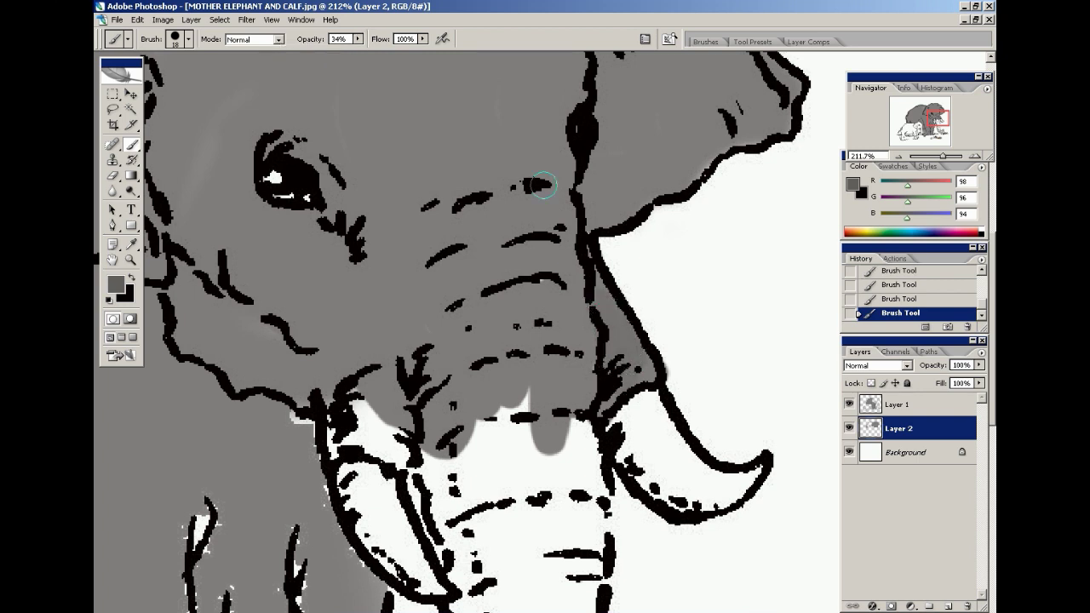
Lower the brush flow to 18% and shade the inner part of the far ear beside the head.
click(421, 40)
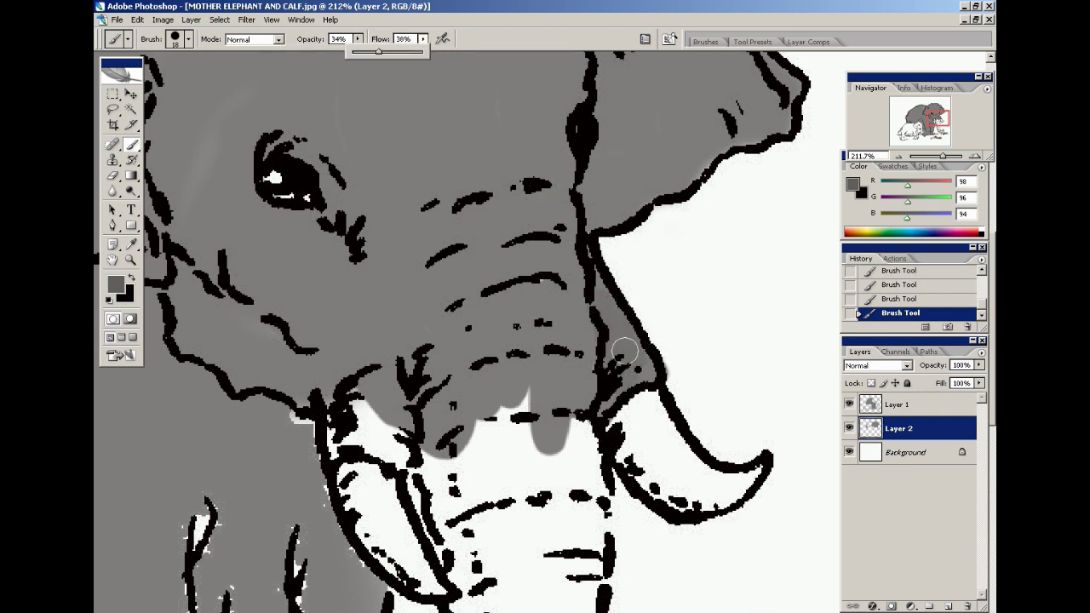
drag(611, 334, 613, 345)
scroll(601, 313, up, 3)
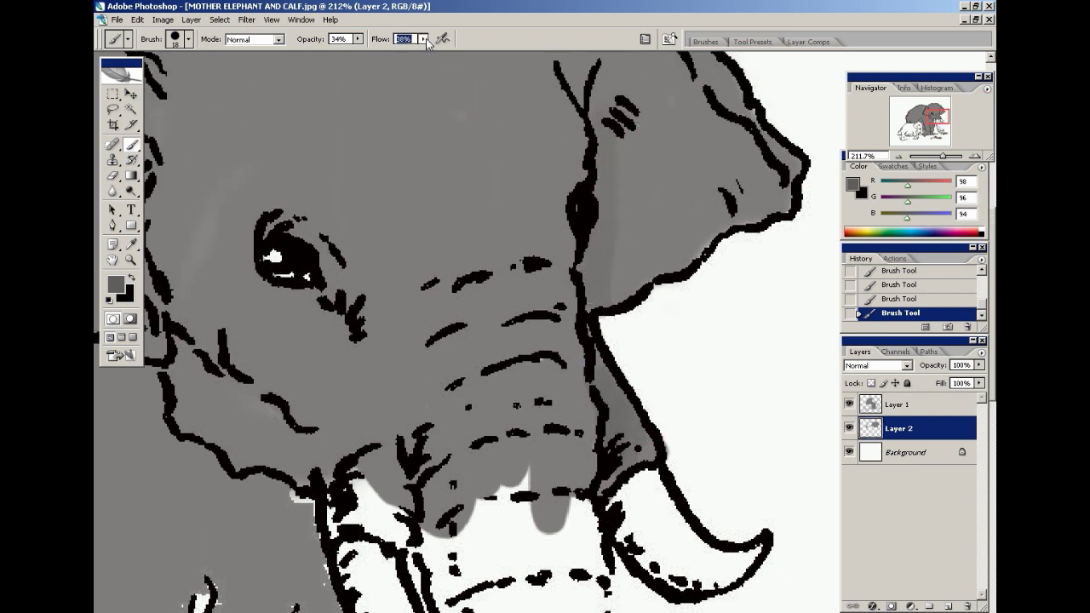
drag(422, 40, 422, 55)
click(618, 170)
Switch to the soft 27 px brush and darken the inner far ear and the cheek below the eye.
click(176, 43)
scroll(211, 196, down, 2)
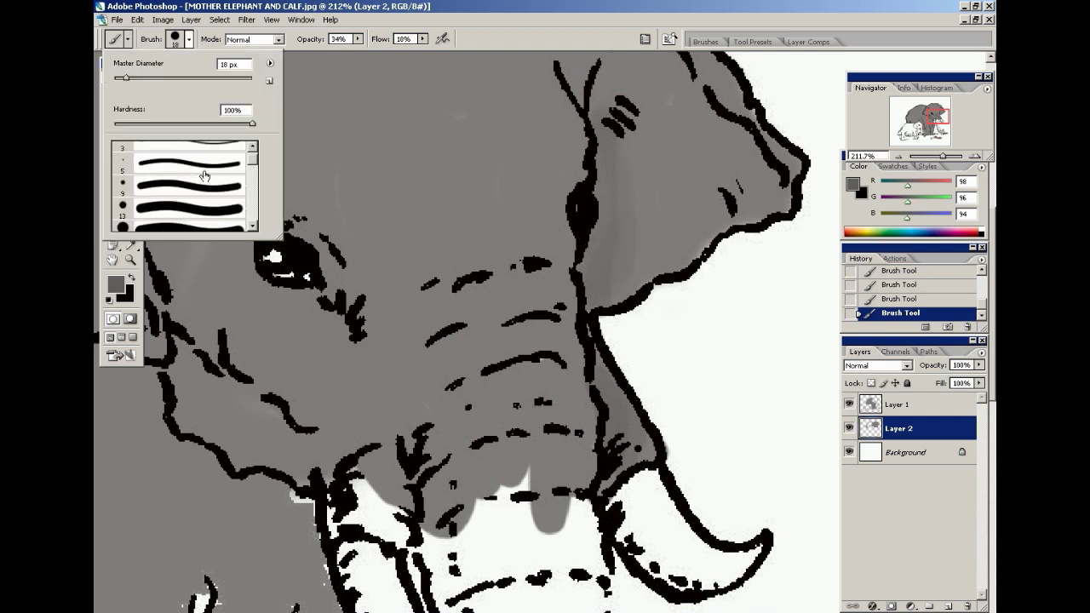
scroll(211, 196, down, 2)
click(215, 213)
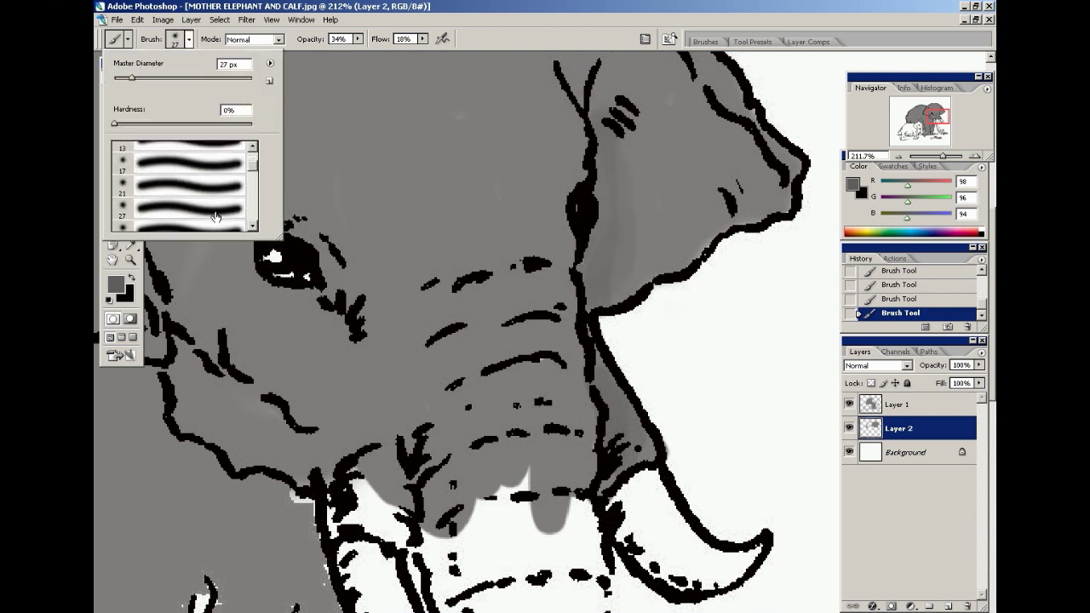
click(606, 167)
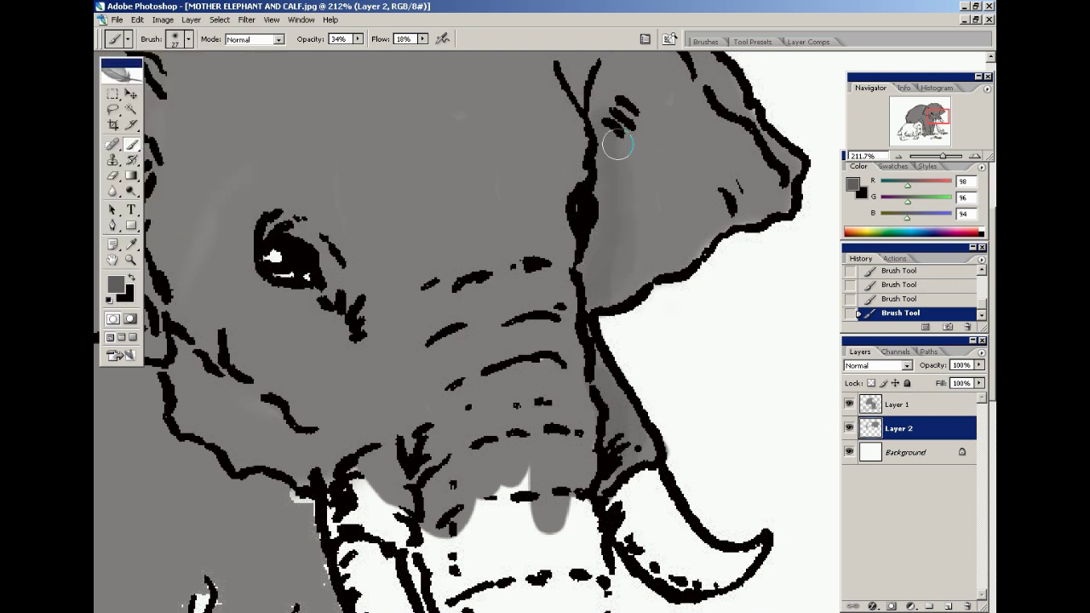
Raise the brush flow to 68% and shade the lower part of the near ear beneath the cheek.
click(421, 38)
drag(424, 52, 459, 60)
mouse_move(257, 420)
mouse_down()
mouse_move(248, 381)
mouse_move(297, 468)
mouse_move(243, 406)
mouse_up()
scroll(328, 333, down, 4)
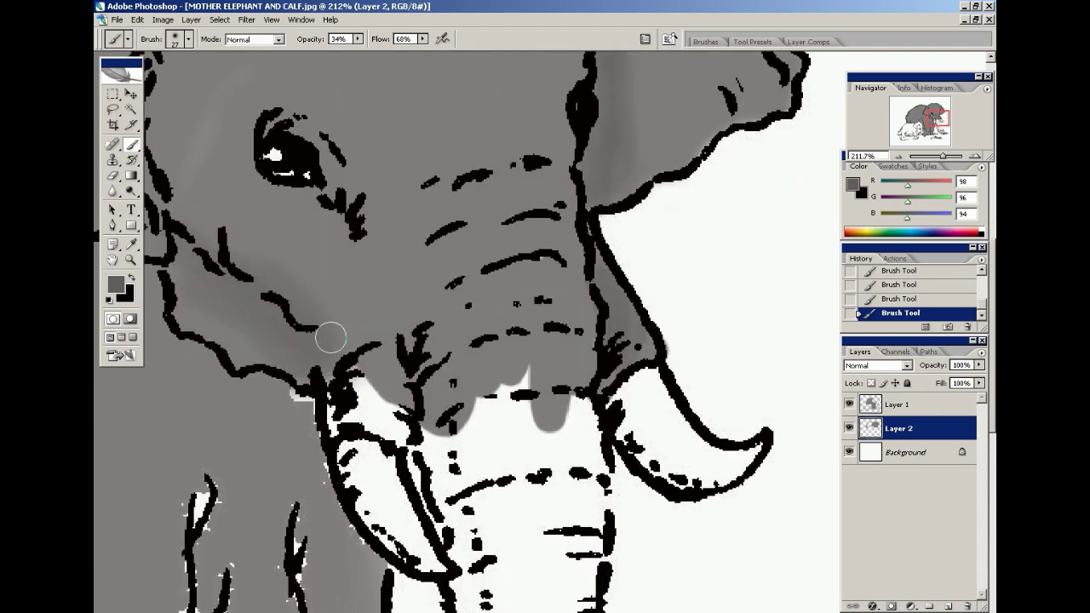
Sample the base grey (130, 128, 126) from the trunk and set the brush opacity and flow to 100%.
click(131, 244)
click(453, 220)
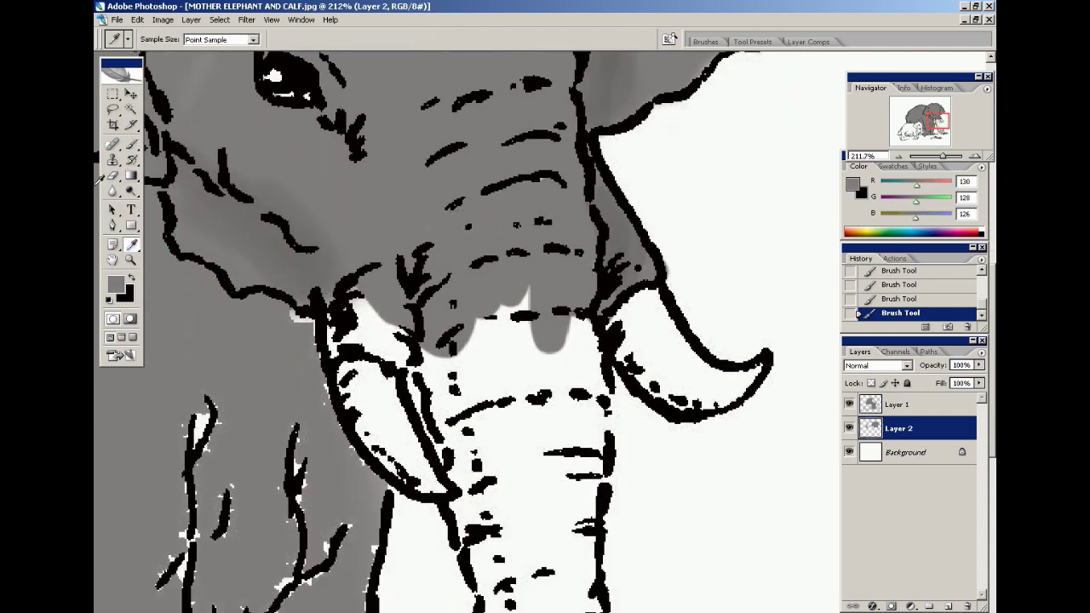
click(130, 146)
click(358, 39)
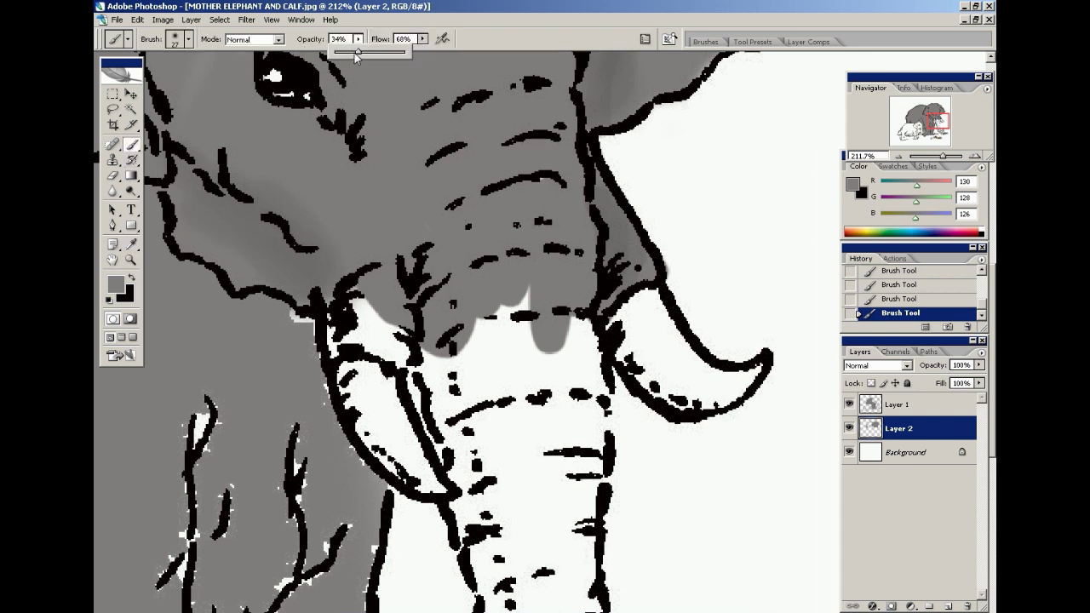
click(422, 39)
drag(422, 53, 459, 56)
scroll(389, 263, down, 2)
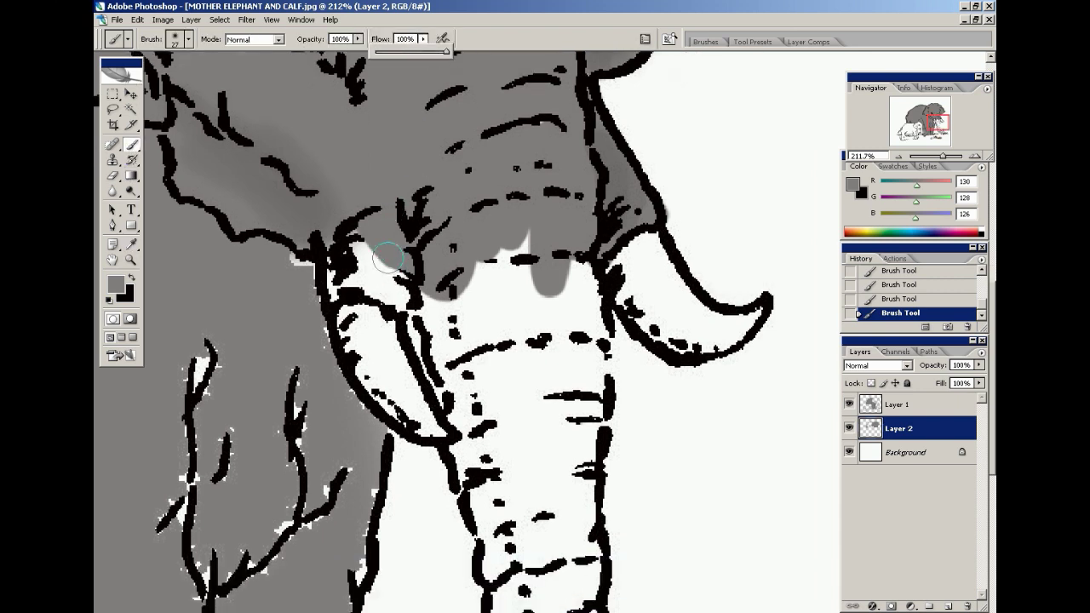
Paint base grey over the skin above the near tusk, then switch to the hard 19 px brush and continue across the upper trunk.
drag(389, 263, 300, 258)
click(188, 40)
scroll(189, 218, up, 3)
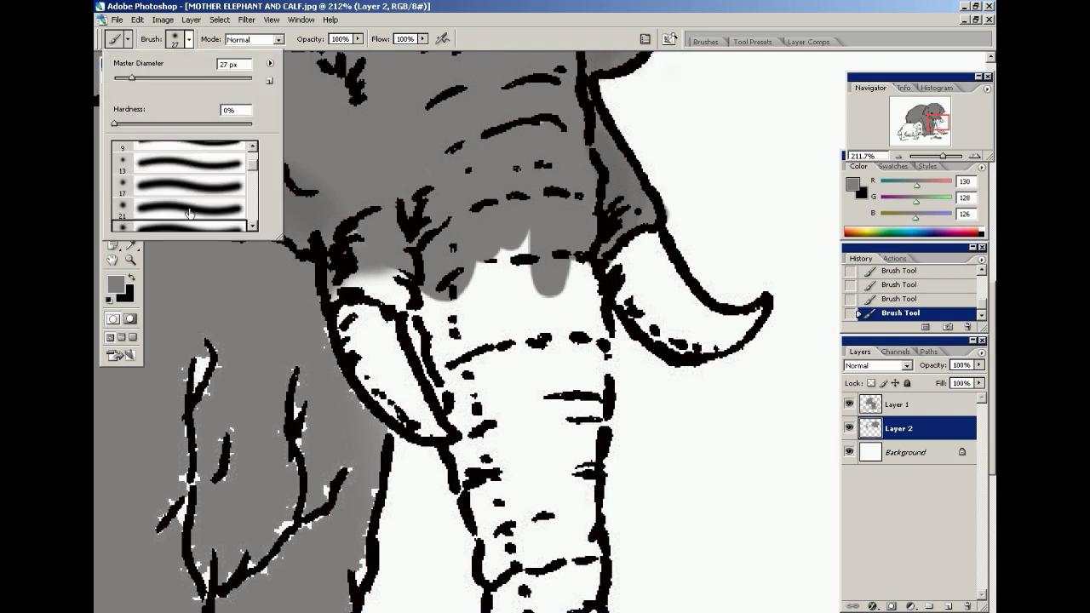
click(195, 184)
mouse_move(354, 272)
mouse_down()
mouse_move(330, 281)
mouse_move(405, 296)
mouse_move(386, 265)
mouse_move(428, 298)
mouse_move(438, 343)
mouse_move(403, 308)
mouse_move(437, 372)
mouse_move(496, 360)
mouse_move(470, 235)
mouse_move(476, 375)
mouse_move(466, 372)
mouse_move(536, 342)
mouse_move(479, 415)
mouse_move(466, 389)
mouse_move(516, 343)
mouse_move(521, 377)
mouse_move(507, 380)
mouse_move(539, 250)
mouse_move(519, 287)
mouse_move(545, 319)
mouse_move(563, 264)
mouse_move(590, 330)
mouse_move(590, 379)
mouse_move(592, 321)
mouse_move(568, 343)
mouse_move(518, 263)
mouse_move(536, 411)
mouse_move(571, 301)
mouse_move(583, 332)
mouse_move(596, 285)
mouse_up()
Fill the rest of the trunk with grey down to its curled tip and erase the overspill around the tip.
scroll(564, 346, down, 3)
scroll(588, 290, down, 4)
mouse_move(554, 358)
mouse_down()
mouse_move(509, 281)
mouse_move(498, 315)
mouse_move(470, 234)
mouse_move(468, 208)
mouse_move(481, 196)
mouse_move(464, 180)
mouse_up()
scroll(528, 221, down, 2)
mouse_move(579, 307)
mouse_down()
mouse_move(576, 195)
mouse_move(591, 292)
mouse_move(583, 213)
mouse_up()
scroll(548, 240, down, 2)
mouse_move(550, 280)
mouse_down()
mouse_move(506, 250)
mouse_move(515, 319)
mouse_move(579, 425)
mouse_move(608, 366)
mouse_move(587, 308)
mouse_move(594, 285)
mouse_move(668, 421)
mouse_move(647, 415)
mouse_move(685, 358)
mouse_move(749, 327)
mouse_move(711, 375)
mouse_move(728, 341)
mouse_move(753, 365)
mouse_up()
key(e)
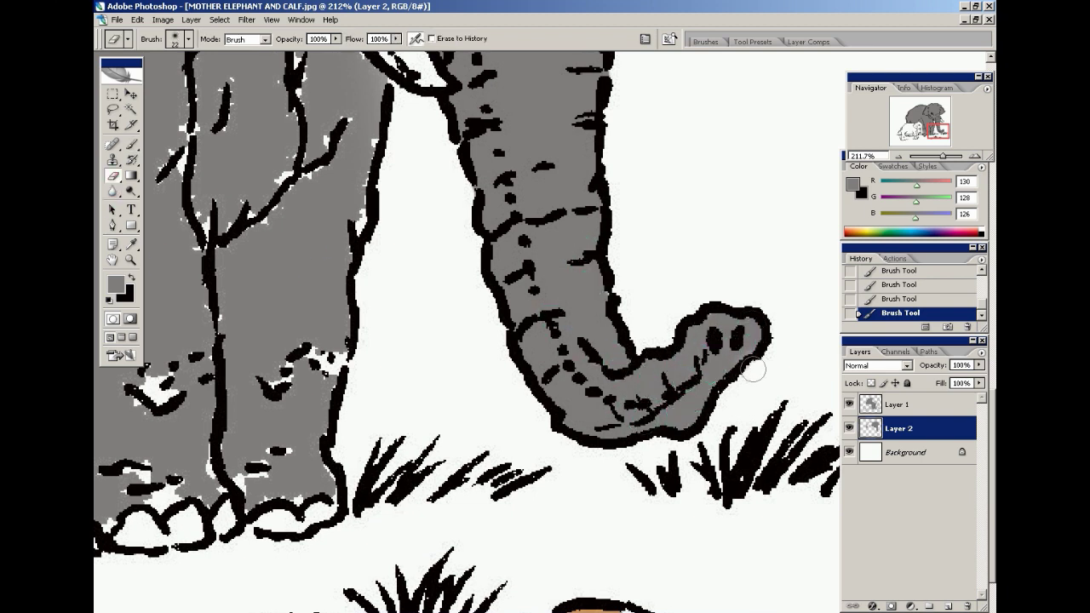
Brush grey over the white gaps around the knees, creases and ankles of the front legs, leaving the toenails white.
click(131, 145)
mouse_move(239, 219)
mouse_down()
mouse_move(294, 127)
mouse_move(285, 177)
mouse_move(312, 186)
mouse_move(362, 131)
mouse_up()
mouse_move(353, 181)
mouse_down()
mouse_move(325, 374)
mouse_move(255, 365)
mouse_up()
scroll(243, 406, down, 3)
mouse_move(243, 407)
mouse_down()
mouse_move(245, 424)
mouse_move(277, 423)
mouse_move(300, 419)
mouse_move(310, 400)
mouse_up()
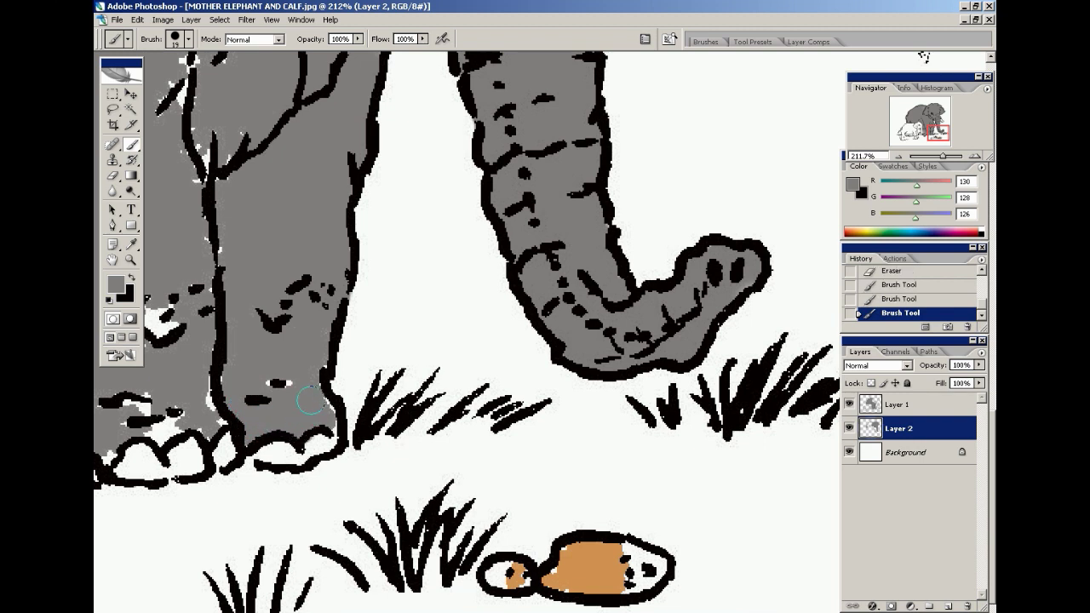
mouse_move(218, 378)
mouse_down()
mouse_move(212, 407)
mouse_move(151, 438)
mouse_move(141, 402)
mouse_move(165, 355)
mouse_up()
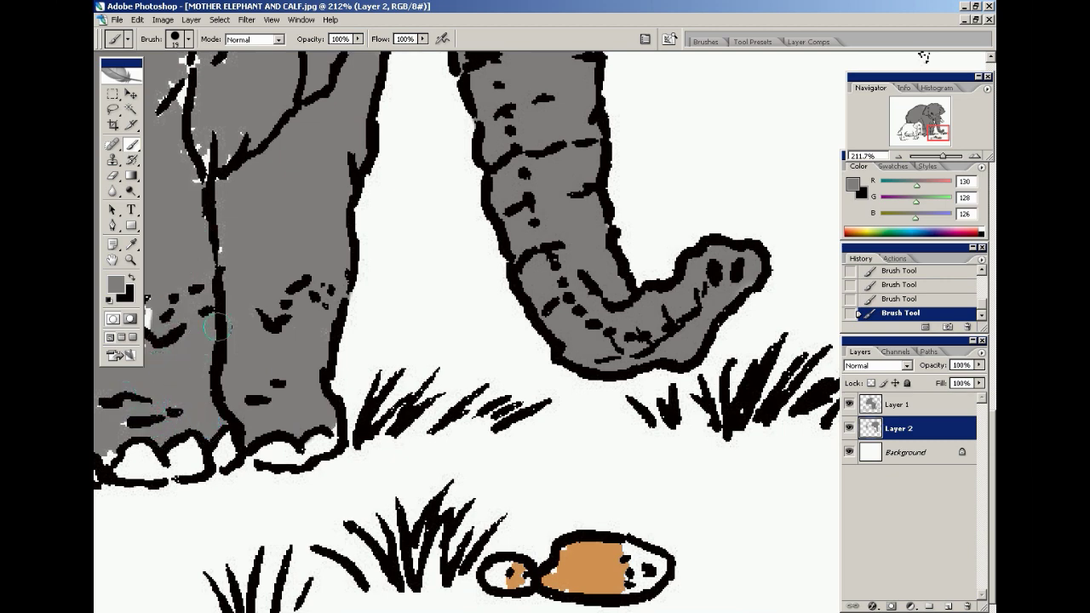
Cover the white gaps around the upper leg creases and beside the near tusk with grey.
scroll(201, 178, up, 3)
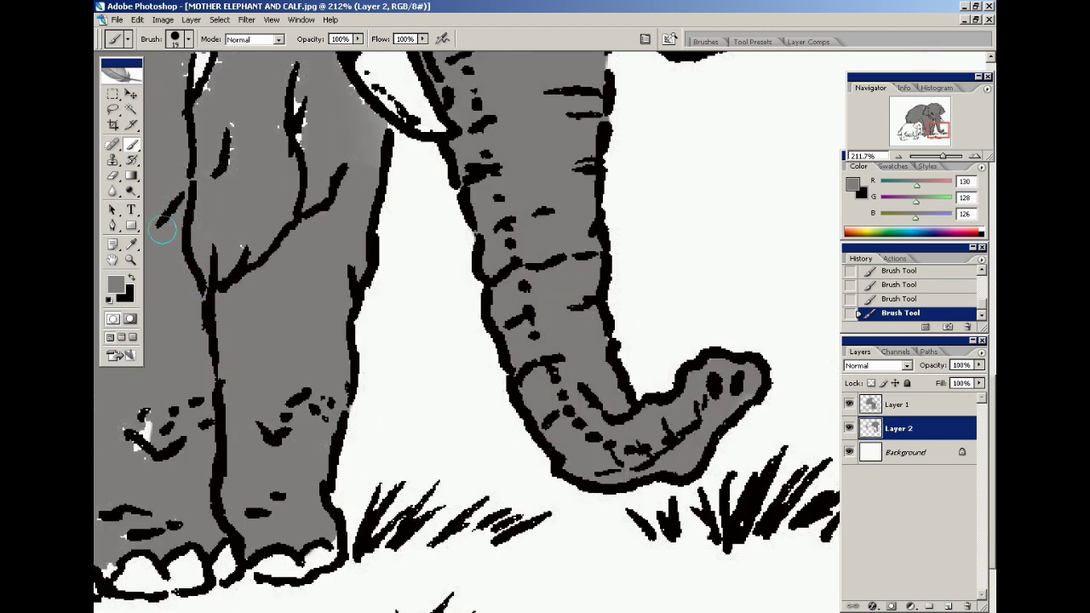
scroll(307, 179, up, 3)
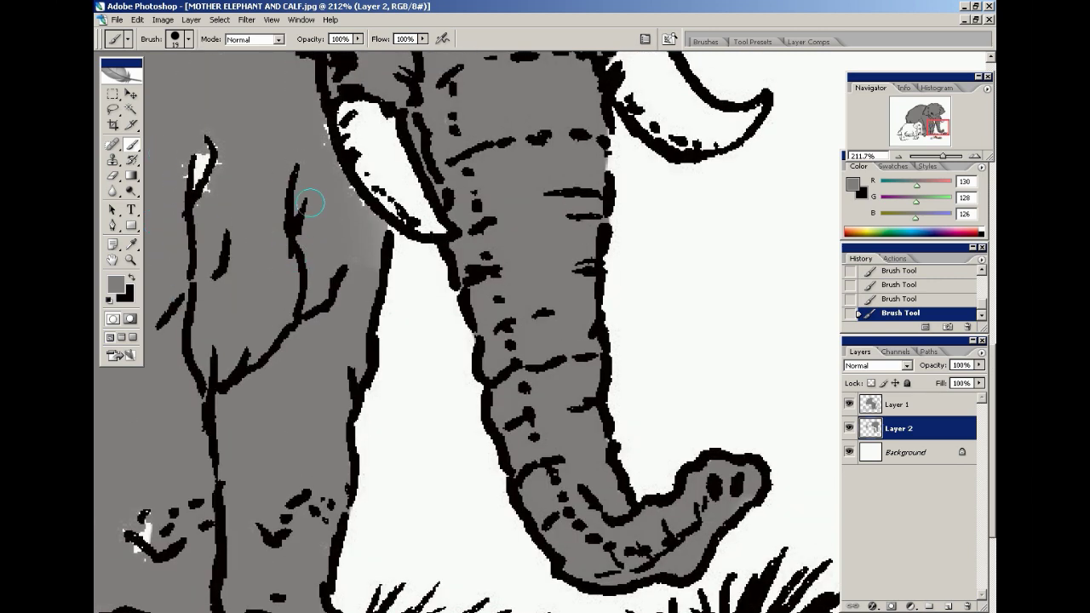
drag(306, 121, 380, 228)
drag(203, 185, 197, 160)
Fill the white gaps along the outer edge of the front leg beside the belly, down to the foot.
key(space)
drag(139, 266, 309, 139)
mouse_move(231, 239)
mouse_down()
mouse_move(241, 189)
mouse_move(210, 339)
mouse_up()
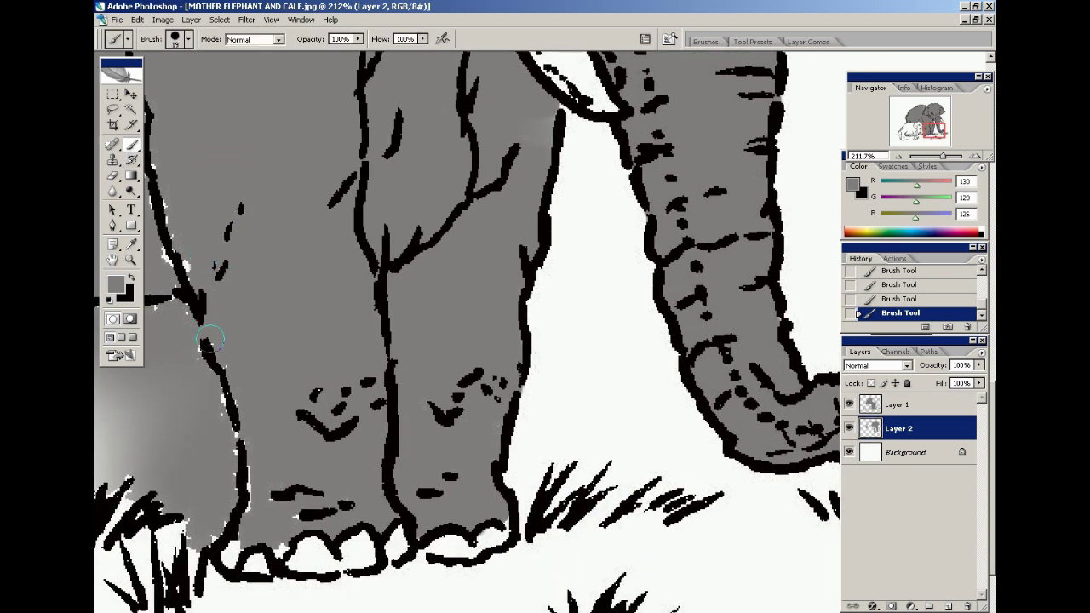
mouse_move(212, 460)
mouse_down()
mouse_move(229, 509)
mouse_move(215, 529)
mouse_move(232, 486)
mouse_move(235, 530)
mouse_up()
Paint grey over the white gaps along the belly line and around the crease above it.
scroll(225, 509, down, 2)
key(space)
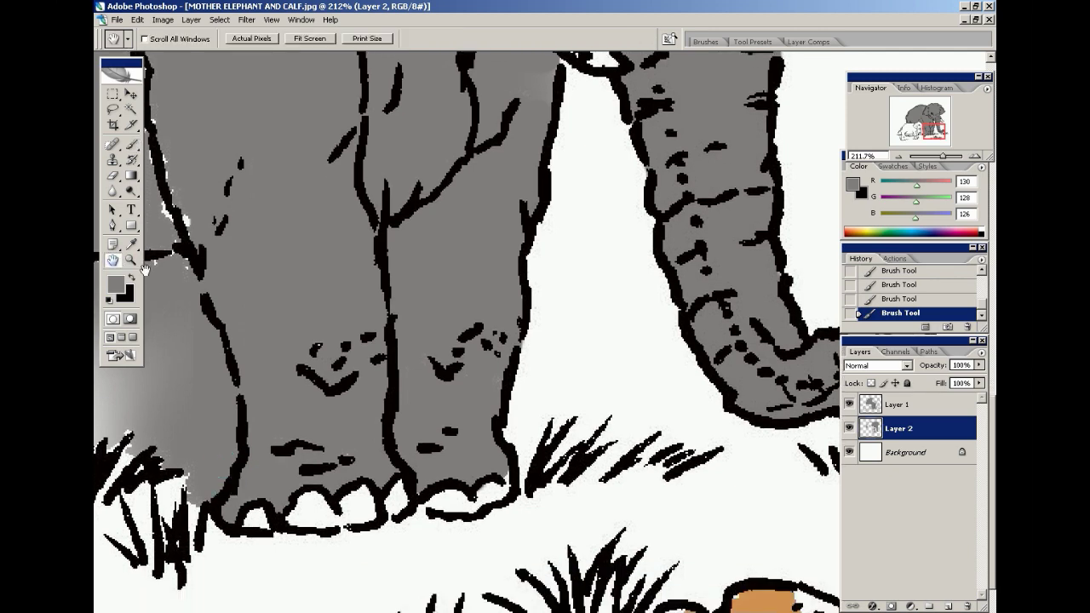
drag(265, 283, 408, 284)
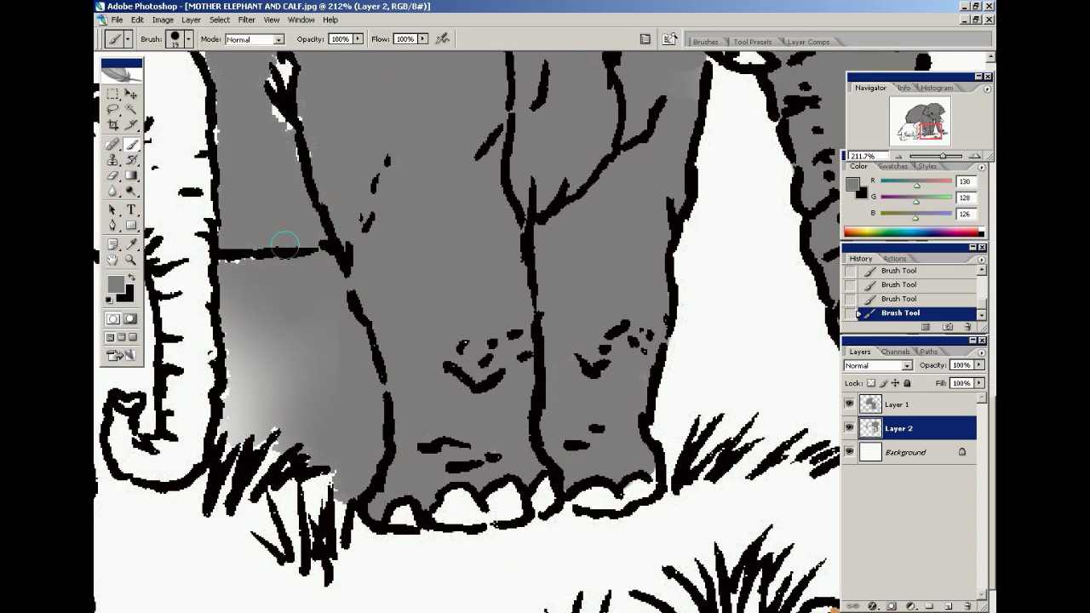
mouse_move(201, 249)
mouse_down()
mouse_move(231, 247)
mouse_move(248, 158)
mouse_move(202, 185)
mouse_move(253, 60)
mouse_move(289, 150)
mouse_move(315, 170)
mouse_up()
Try to erase the grey patch beneath the belly, between the calf's trunk and the front leg, on Layer 2.
click(112, 175)
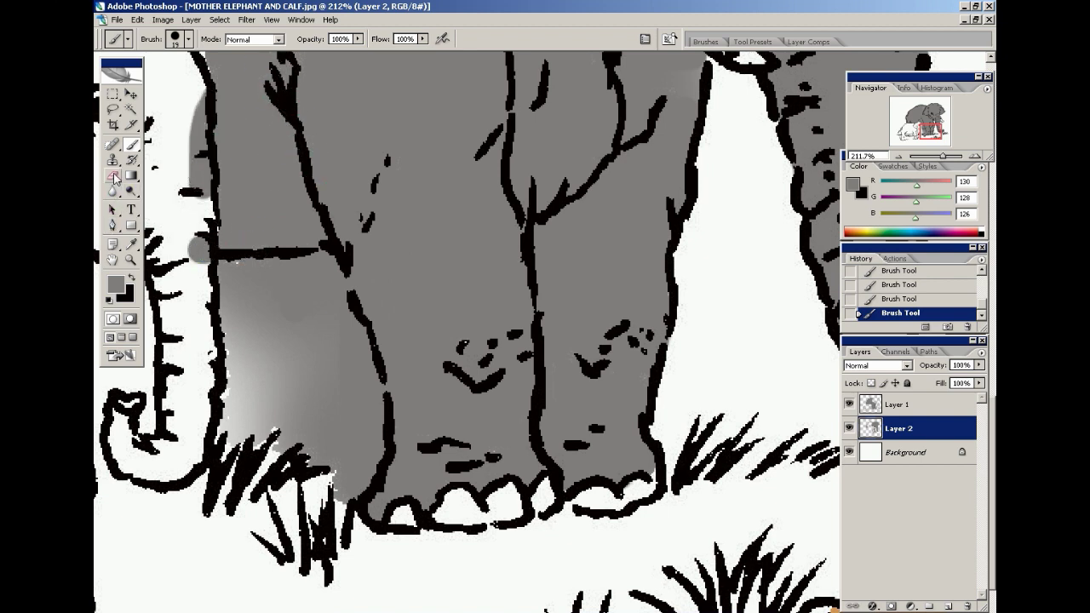
drag(215, 269, 226, 404)
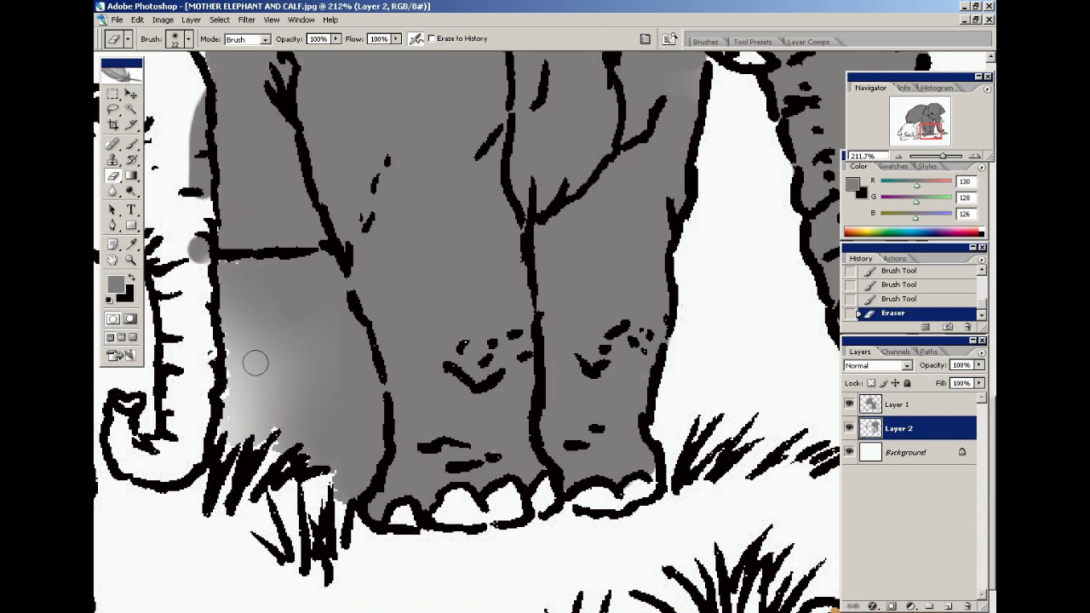
drag(255, 363, 265, 437)
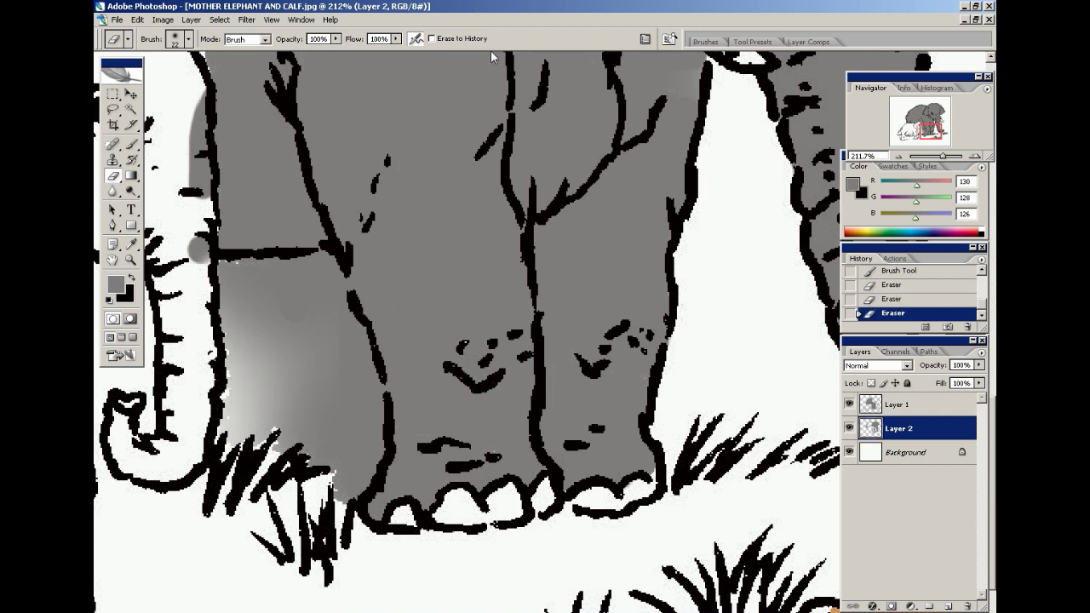
Erase part of the grey patch beneath the belly on Layer 1, undoing one stroke and erasing again up towards the belly line.
click(893, 409)
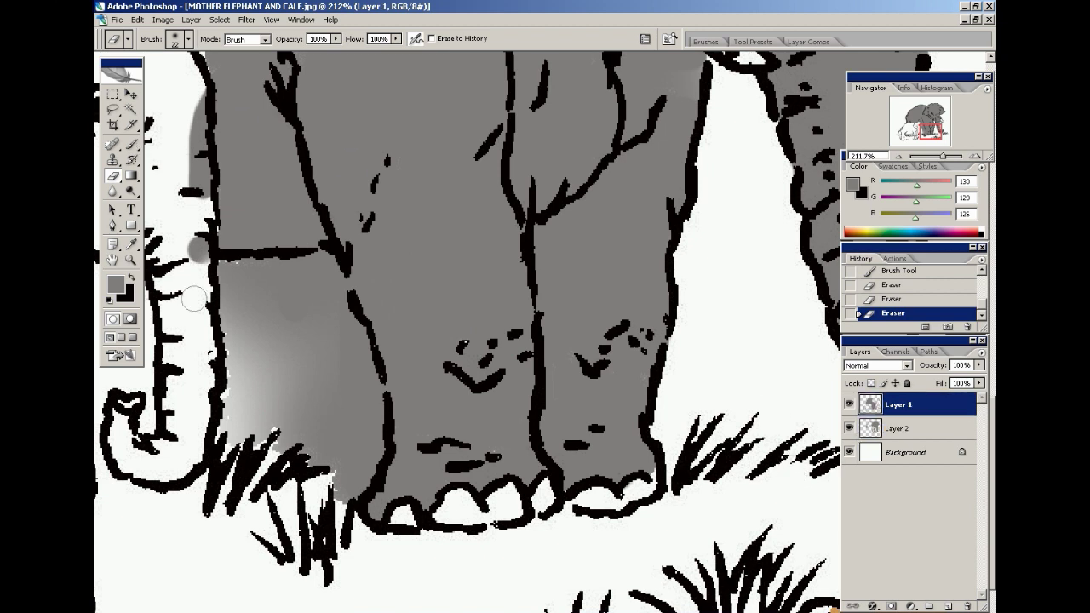
mouse_move(257, 336)
mouse_down()
mouse_move(284, 396)
mouse_move(311, 354)
mouse_move(322, 418)
mouse_move(304, 393)
mouse_up()
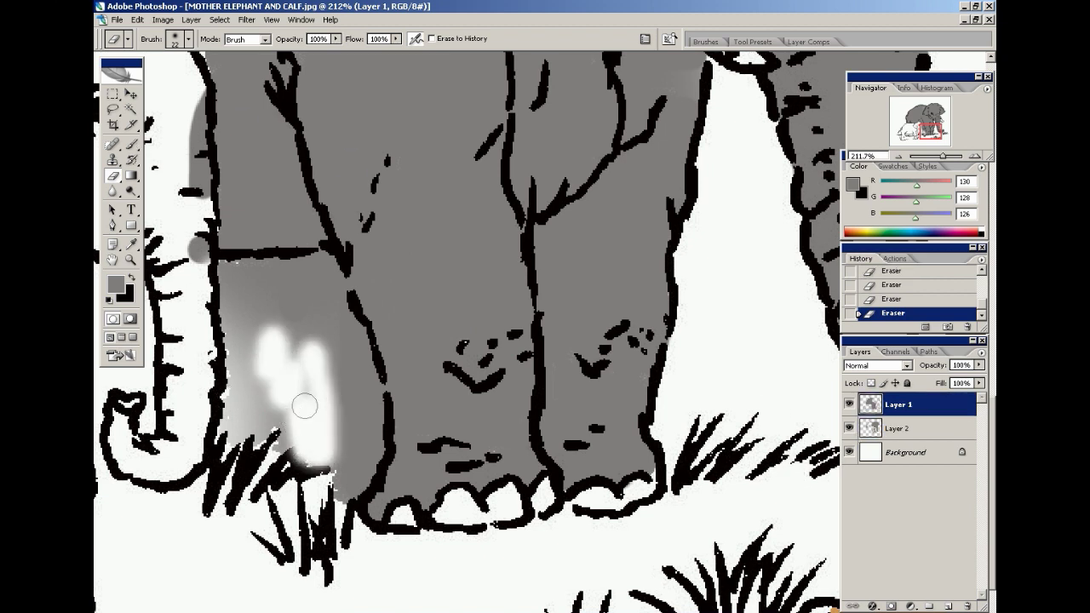
scroll(306, 392, up, 2)
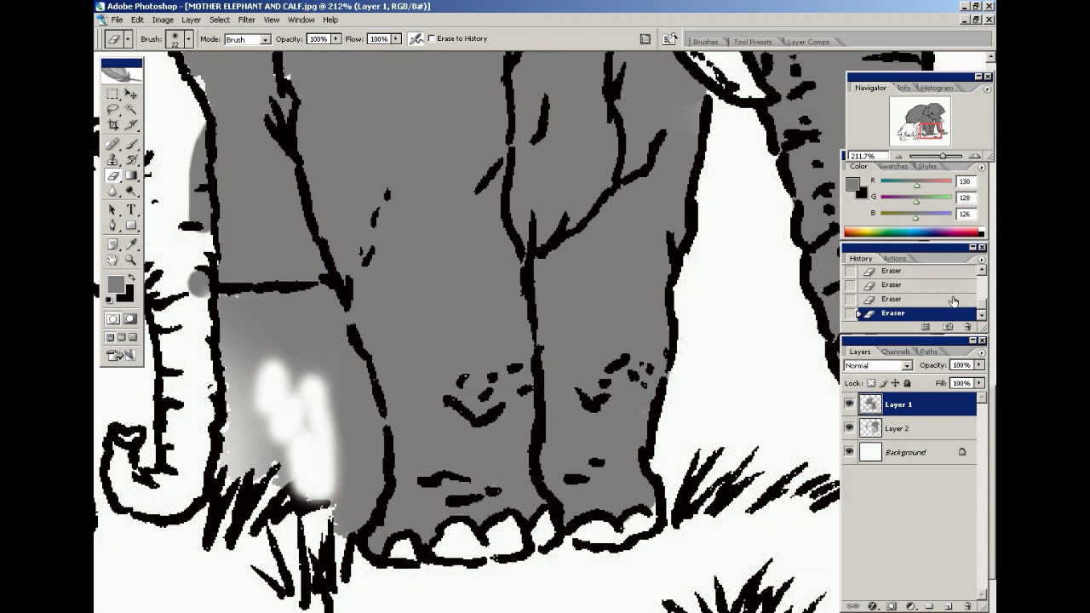
click(952, 299)
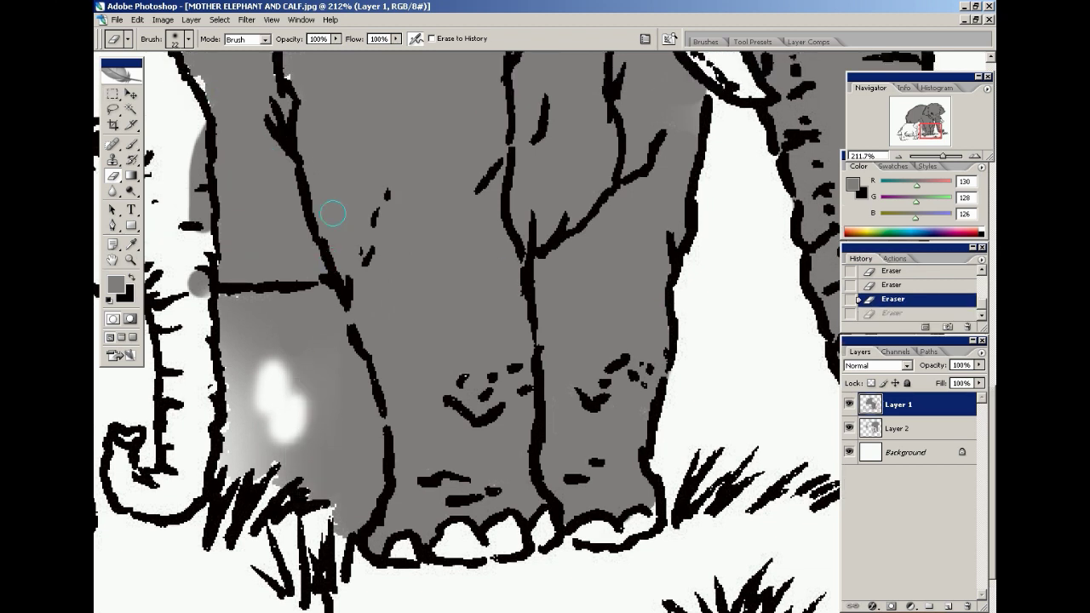
mouse_move(266, 343)
mouse_down()
mouse_move(272, 408)
mouse_move(277, 346)
mouse_move(287, 372)
mouse_move(296, 320)
mouse_move(316, 374)
mouse_move(330, 329)
mouse_move(337, 367)
mouse_move(322, 317)
mouse_move(285, 315)
mouse_move(267, 359)
mouse_move(249, 340)
mouse_up()
Try to erase the leftover grey beneath the belly on Layer 2 and on the Background layer, and undo these strokes.
click(918, 433)
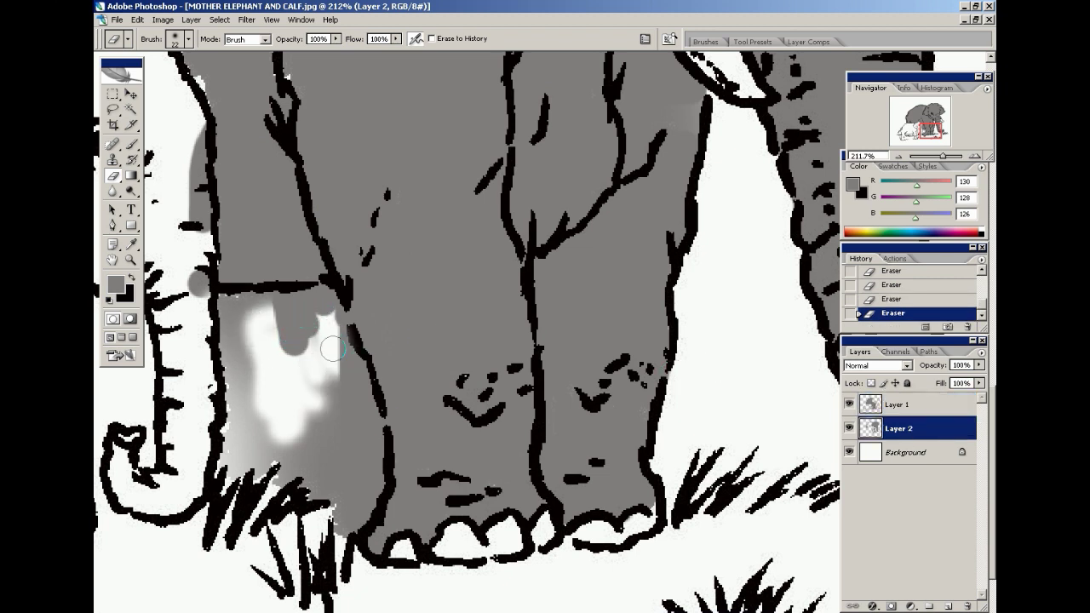
mouse_move(334, 349)
mouse_down()
mouse_move(293, 375)
mouse_move(291, 319)
mouse_move(281, 357)
mouse_move(313, 305)
mouse_move(327, 343)
mouse_move(326, 291)
mouse_move(242, 296)
mouse_up()
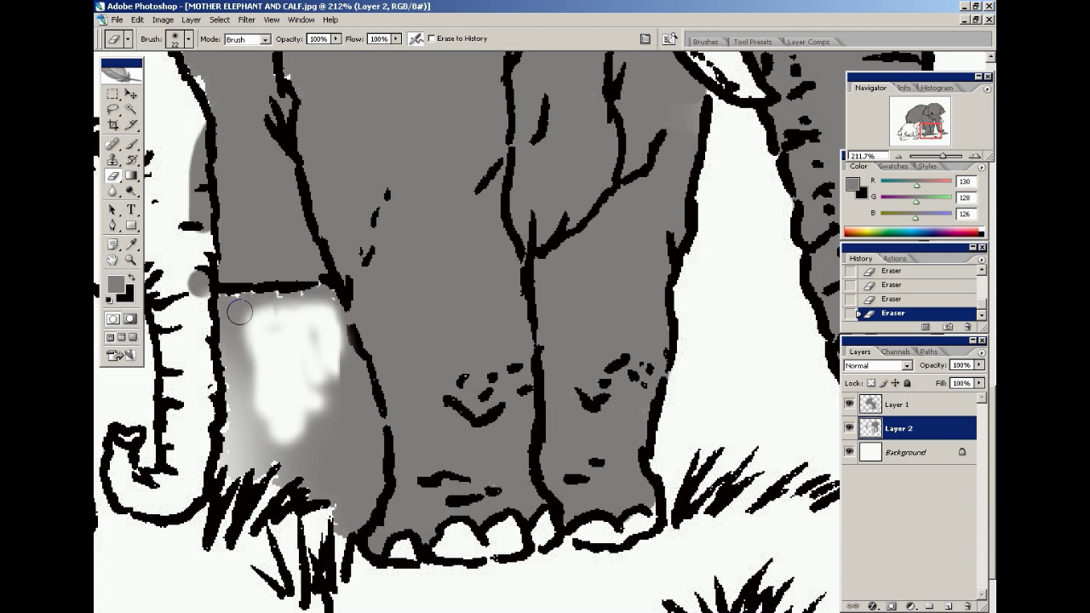
scroll(342, 417, down, 2)
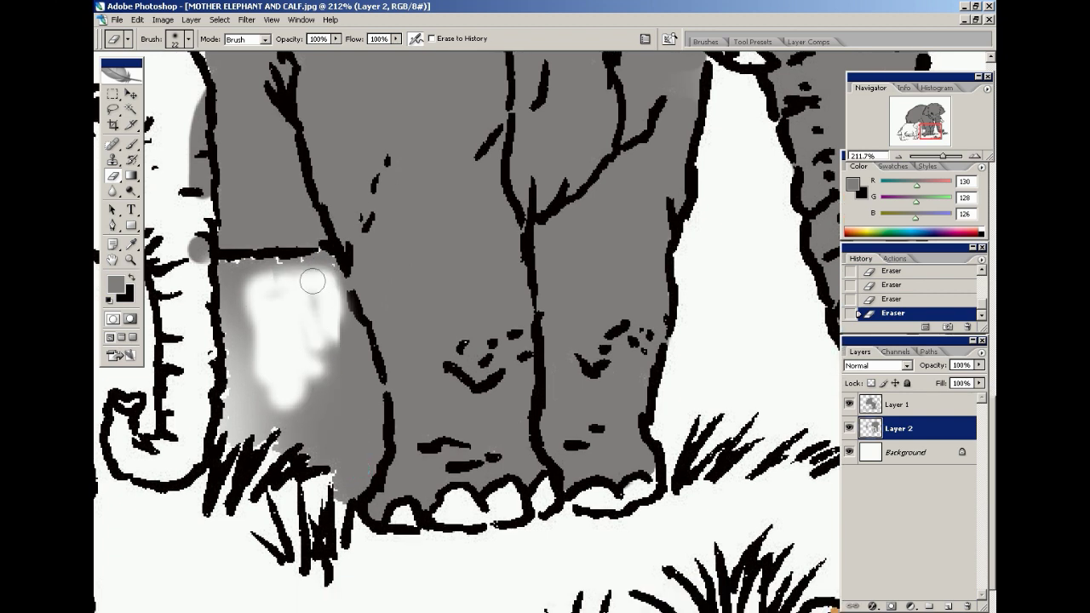
click(928, 456)
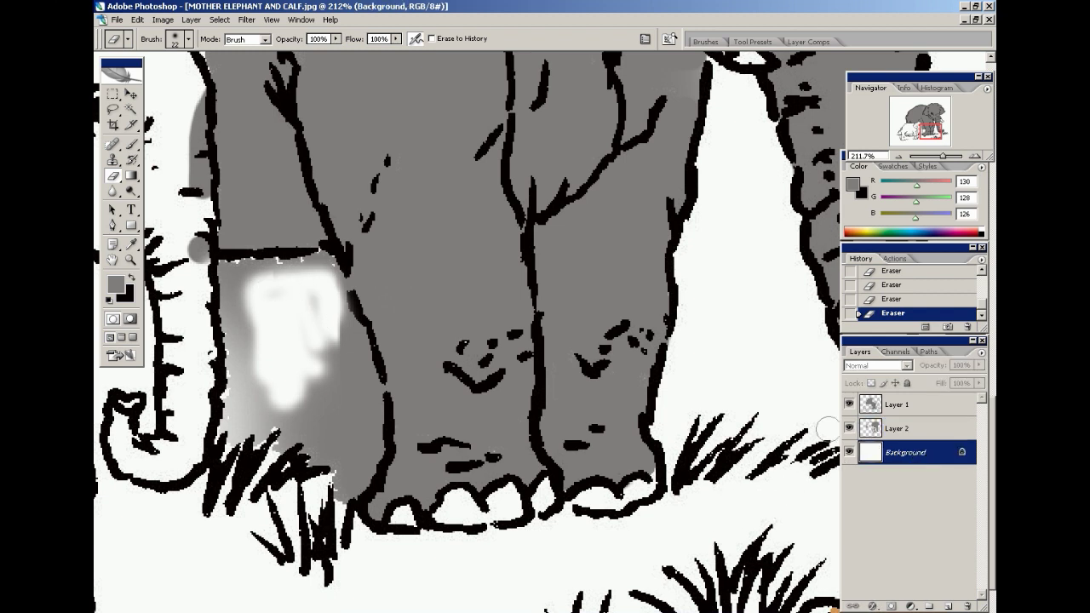
mouse_move(340, 382)
mouse_down()
mouse_move(311, 362)
mouse_move(322, 339)
mouse_up()
click(918, 437)
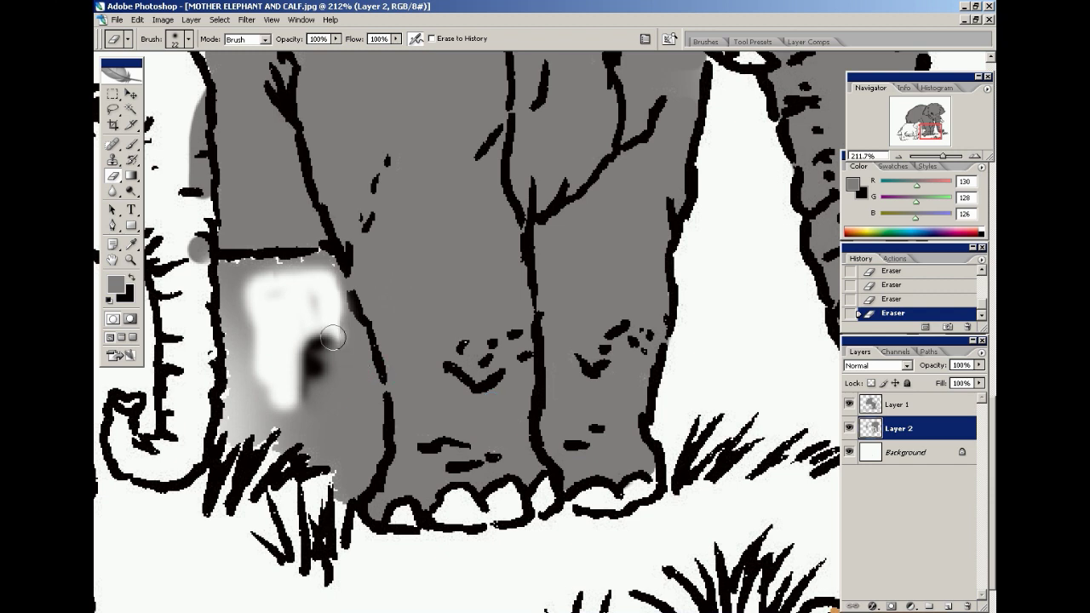
click(939, 462)
scroll(921, 317, up, 1)
click(923, 308)
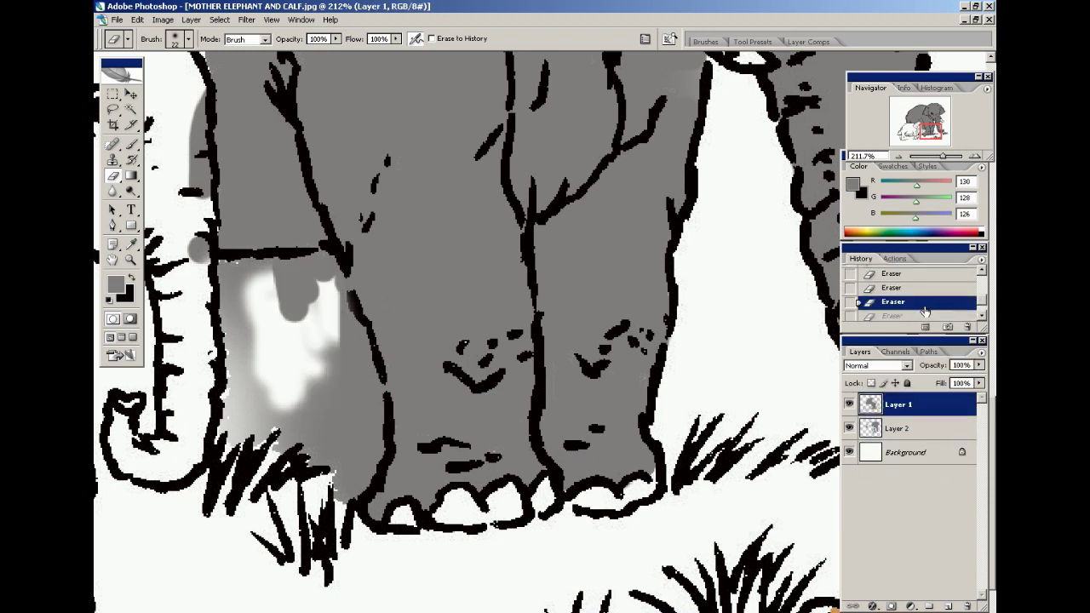
Try erasing the grey beside the front leg on Layer 1, Layer 2 and the Background layer in turn.
drag(352, 338, 358, 397)
click(885, 429)
mouse_move(287, 343)
mouse_down()
mouse_move(359, 366)
mouse_move(344, 385)
mouse_move(321, 333)
mouse_up()
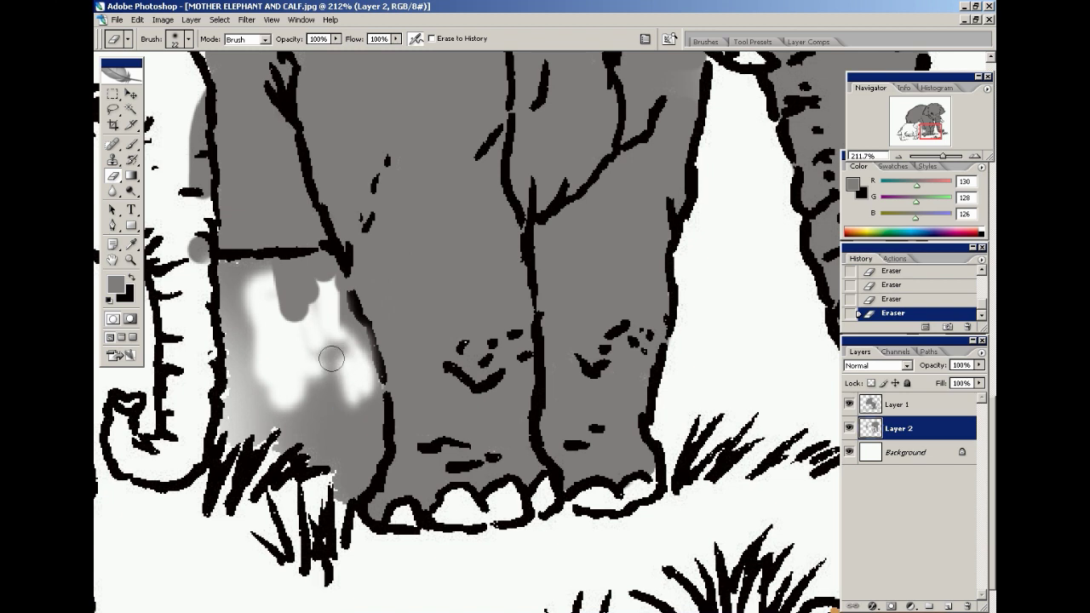
click(911, 452)
mouse_move(376, 377)
mouse_down()
mouse_move(340, 375)
mouse_move(334, 358)
mouse_move(325, 388)
mouse_up()
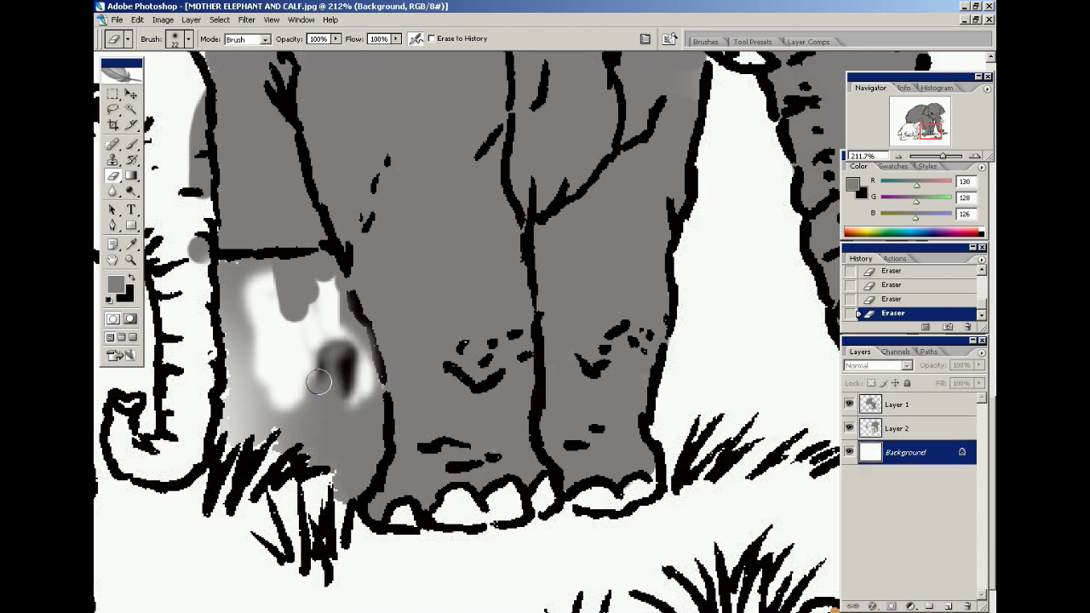
Step back through the history to the last brush stroke, undoing all erasing beneath the belly.
scroll(886, 302, up, 2)
click(917, 288)
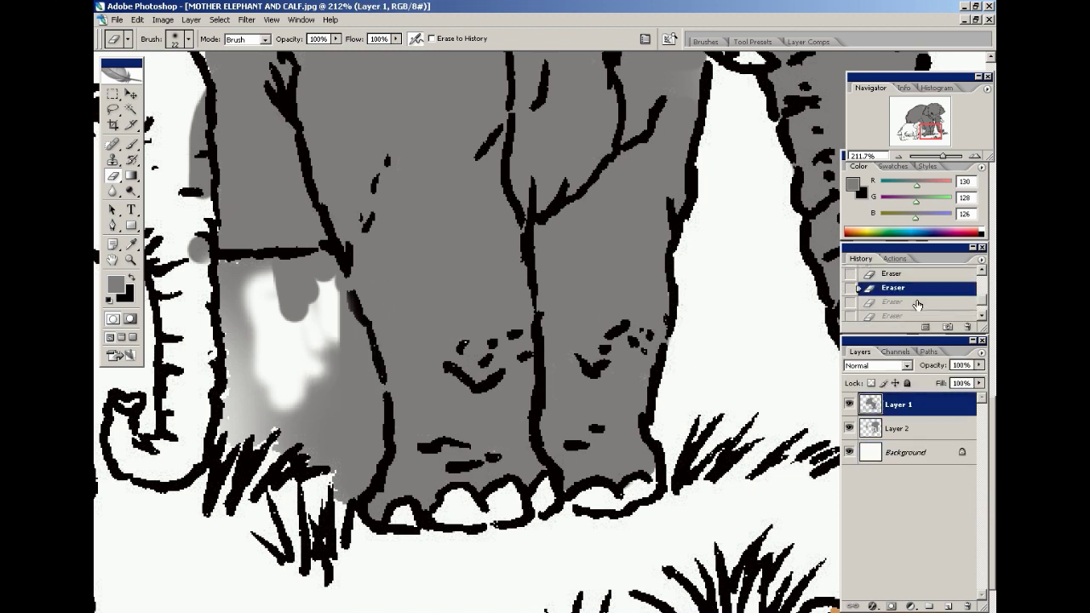
scroll(917, 306, up, 1)
click(918, 308)
scroll(917, 308, up, 2)
click(916, 308)
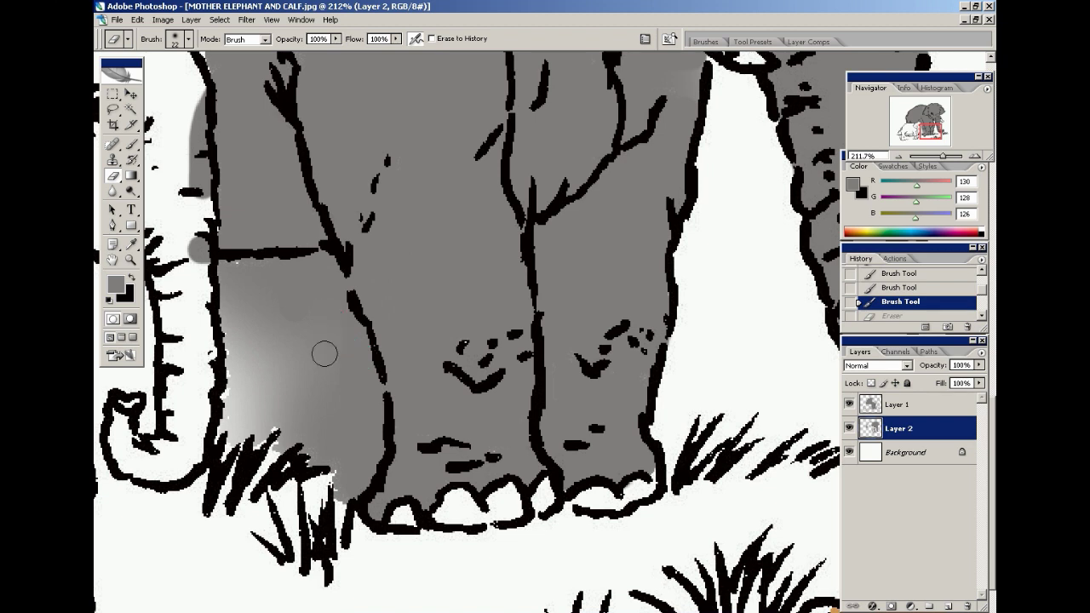
Erase the grey patch beneath the belly, between the calf's trunk and the front leg, on Layer 1.
click(294, 341)
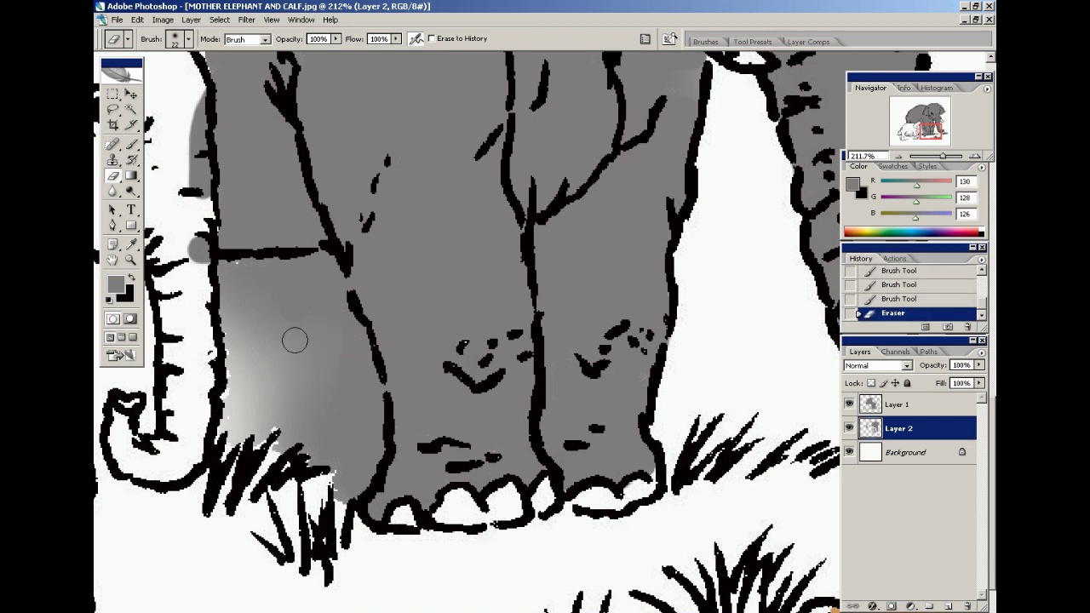
click(900, 405)
mouse_move(311, 313)
mouse_down()
mouse_move(324, 374)
mouse_move(288, 310)
mouse_move(335, 373)
mouse_move(310, 309)
mouse_move(354, 402)
mouse_move(352, 357)
mouse_move(363, 444)
mouse_move(354, 415)
mouse_move(340, 475)
mouse_move(349, 441)
mouse_move(317, 456)
mouse_move(329, 412)
mouse_move(307, 447)
mouse_up()
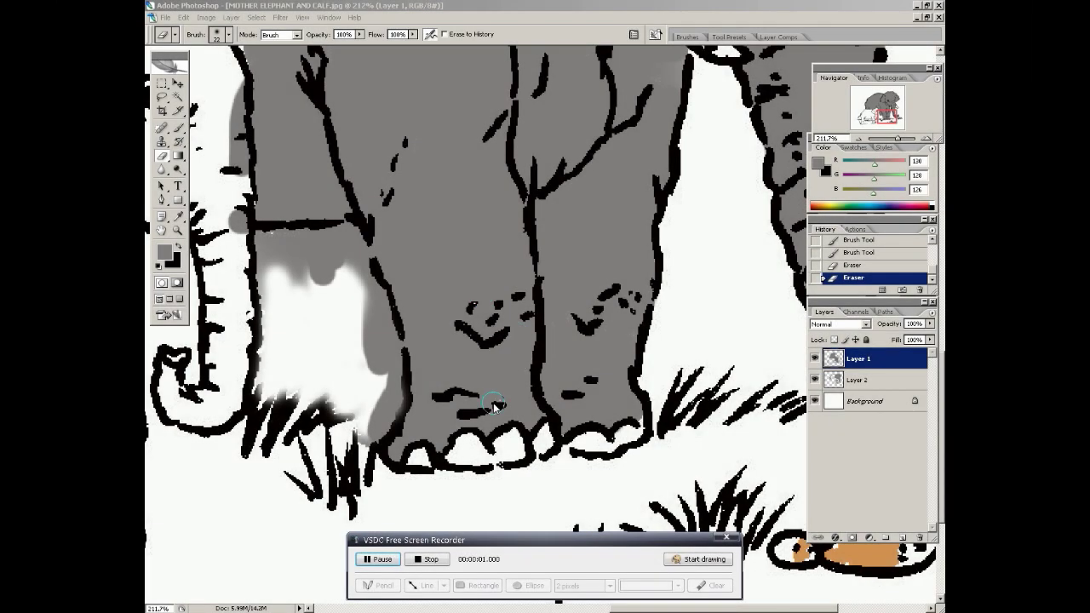
Erase the grey strip beside the mother's front leg on Layer 2, and try erasing the patch beneath her belly on Layer 1.
click(324, 272)
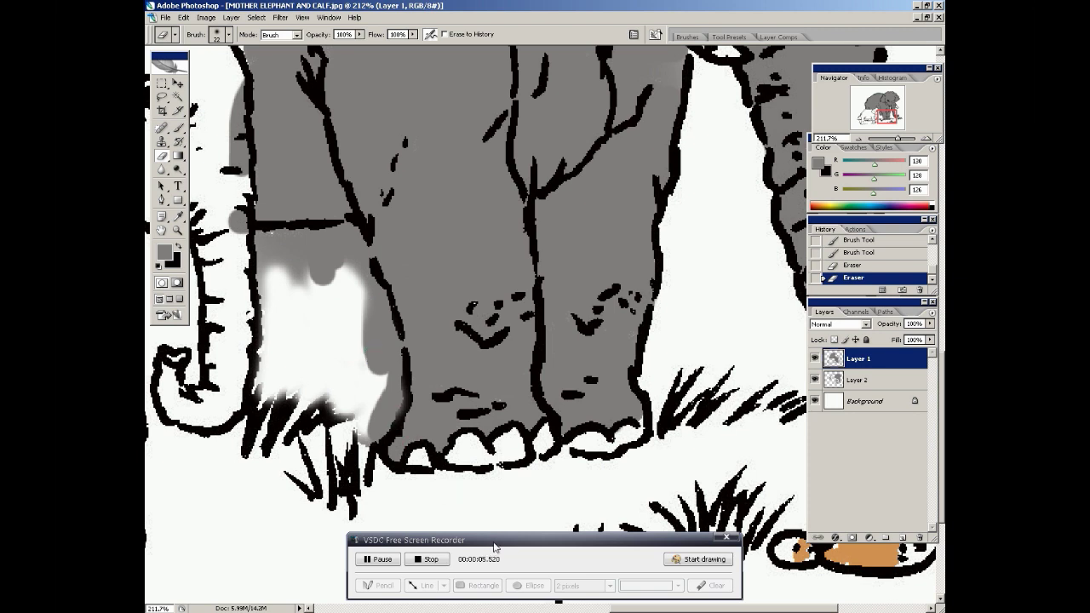
drag(505, 542, 507, 571)
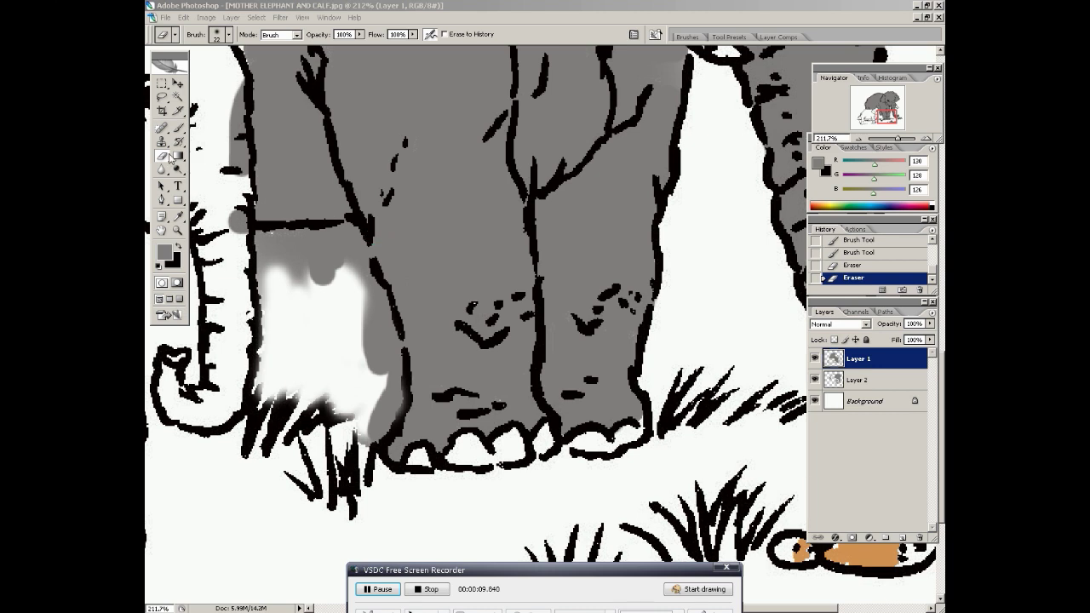
click(171, 155)
drag(369, 319, 379, 351)
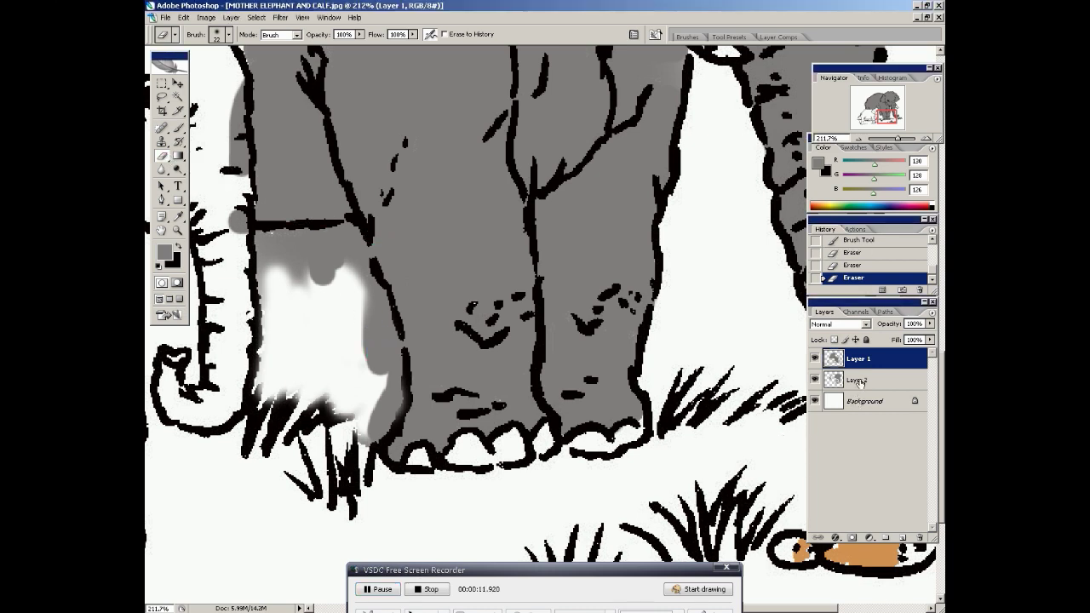
click(859, 382)
mouse_move(374, 311)
mouse_down()
mouse_move(376, 364)
mouse_move(366, 309)
mouse_move(391, 355)
mouse_move(392, 391)
mouse_move(372, 430)
mouse_move(398, 399)
mouse_up()
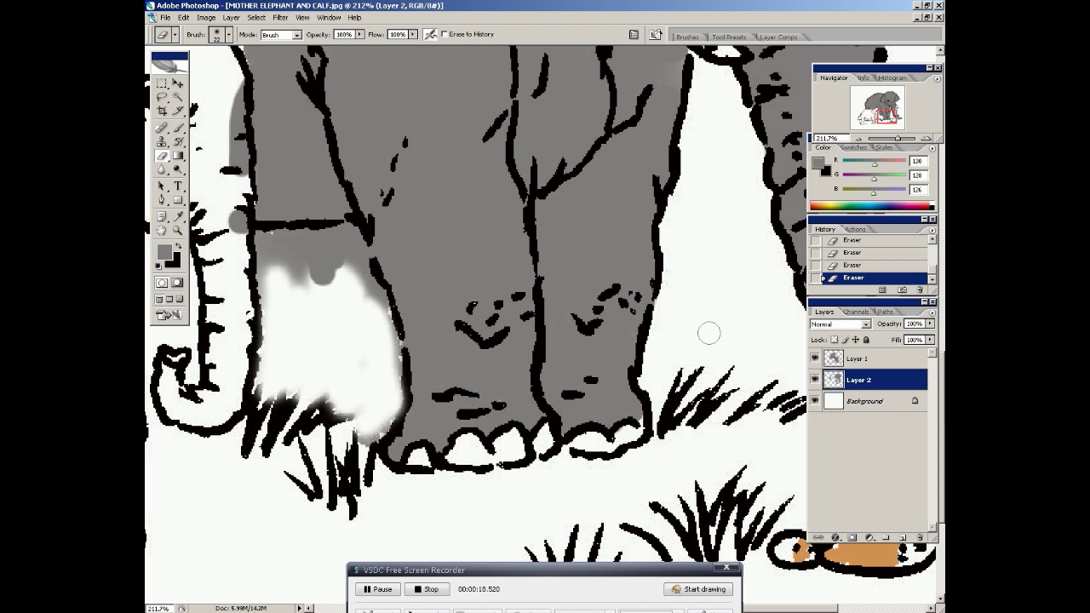
click(852, 366)
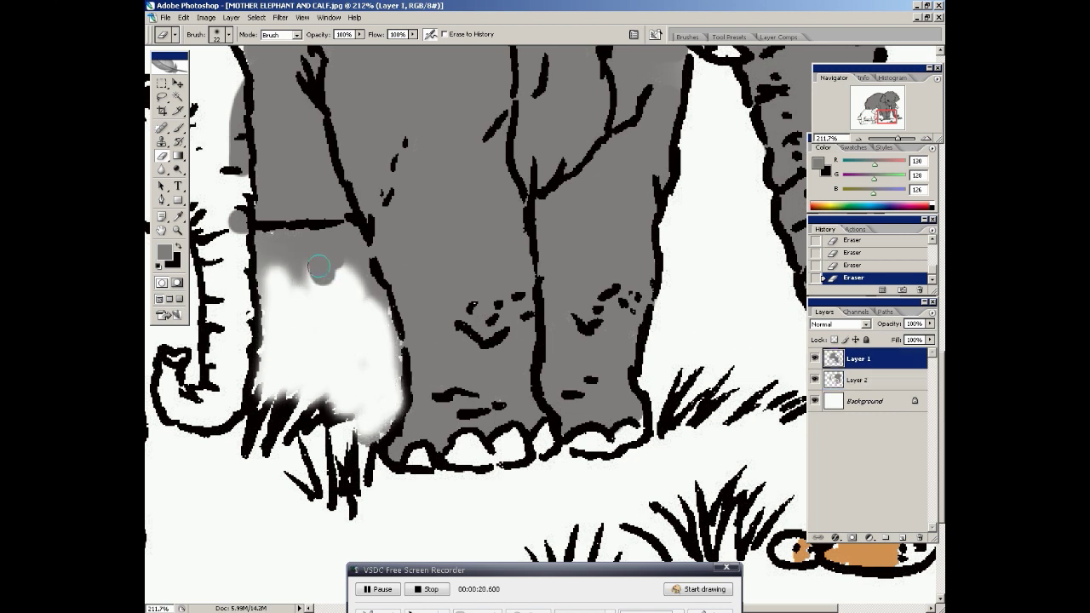
scroll(314, 318, up, 1)
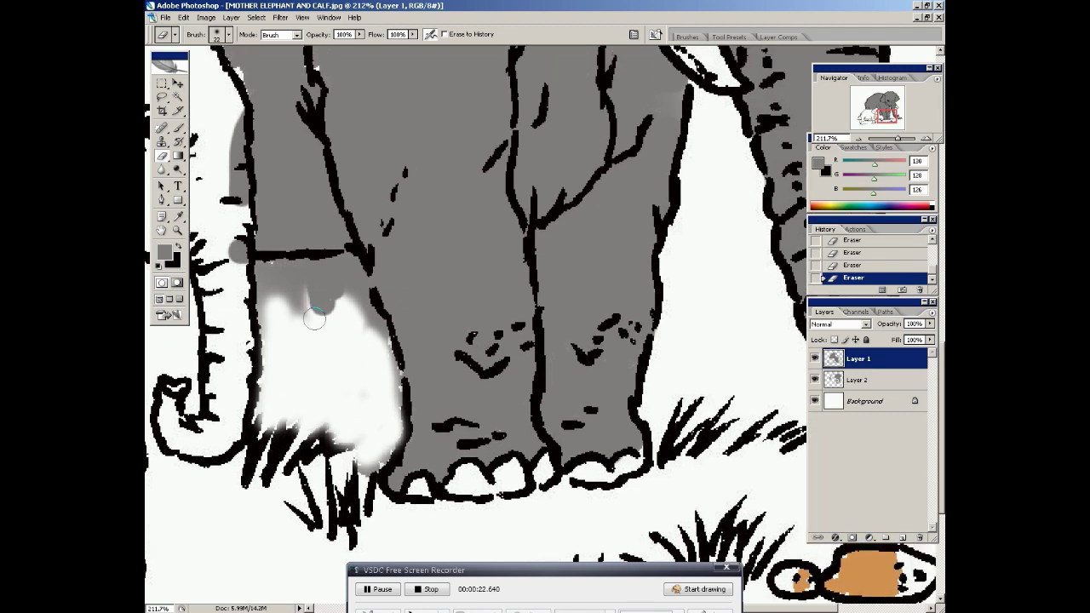
Paint over the remaining grey beneath the mother's belly on Layer 1 in near-white (255, 255, 254) with an 11 px brush.
click(177, 129)
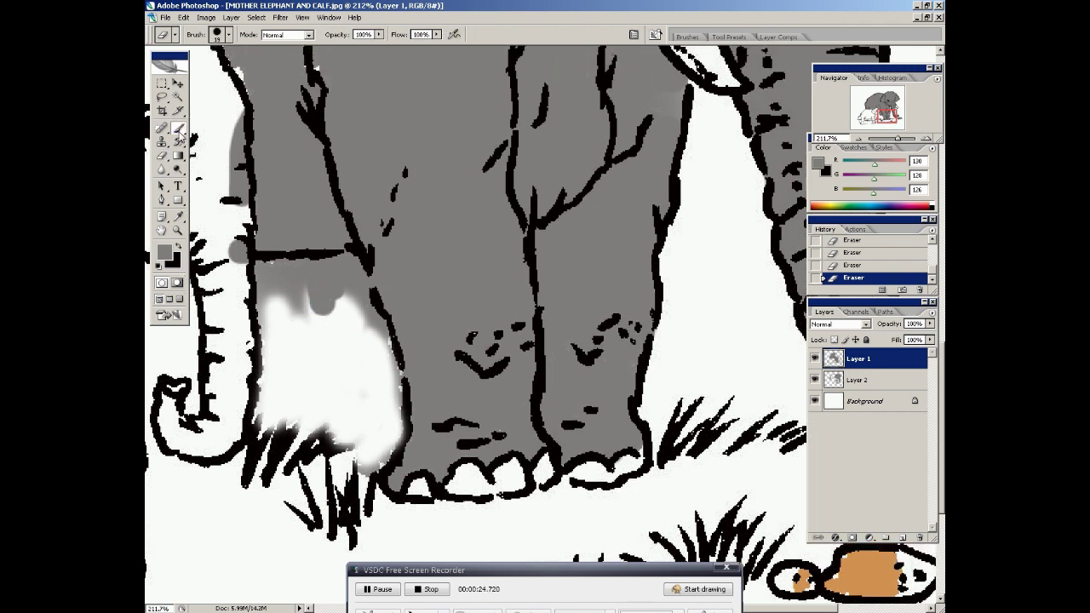
click(165, 254)
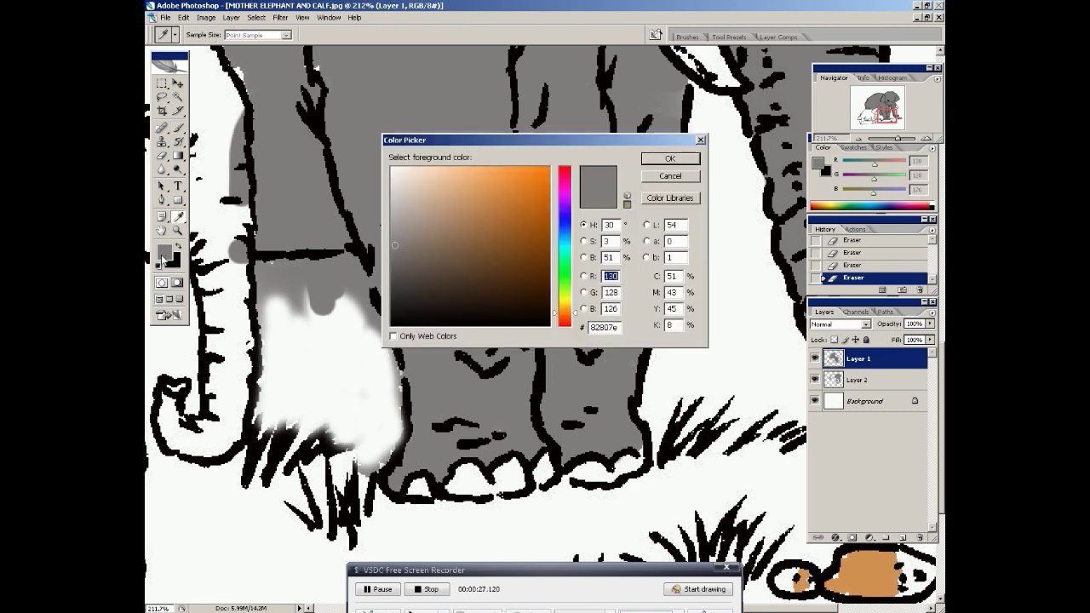
click(390, 166)
click(670, 158)
mouse_move(342, 286)
mouse_down()
mouse_move(315, 311)
mouse_move(307, 293)
mouse_move(271, 291)
mouse_move(269, 413)
mouse_move(321, 342)
mouse_move(357, 368)
mouse_move(356, 299)
mouse_move(391, 391)
mouse_move(388, 440)
mouse_move(371, 458)
mouse_move(372, 423)
mouse_move(360, 459)
mouse_move(339, 377)
mouse_move(358, 402)
mouse_up()
right_click(343, 376)
mouse_move(340, 298)
mouse_down()
mouse_move(338, 285)
mouse_move(356, 275)
mouse_up()
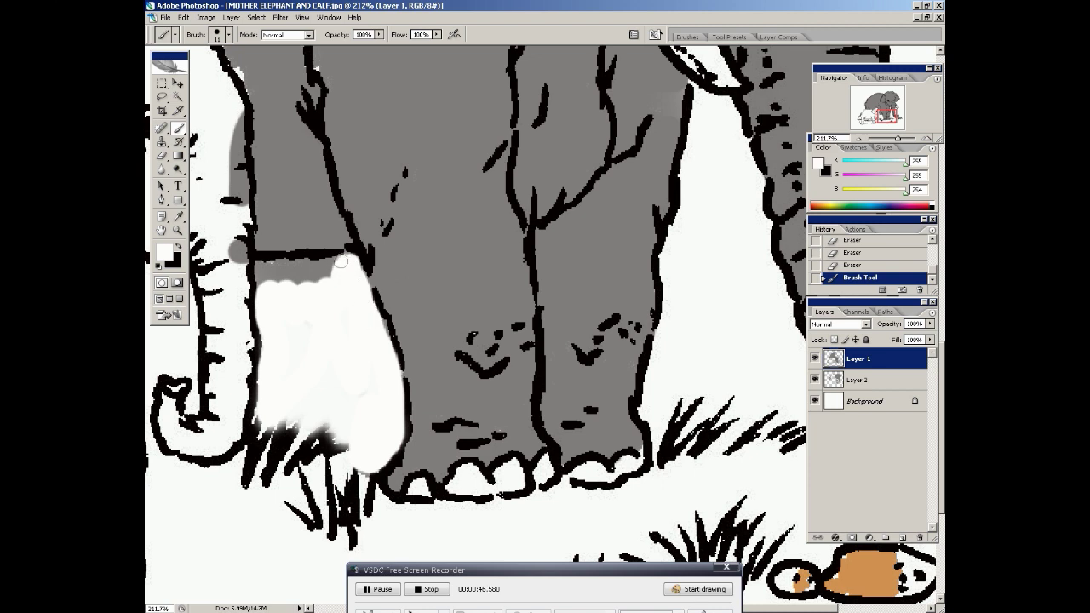
mouse_move(340, 262)
mouse_down()
mouse_move(260, 267)
mouse_move(262, 286)
mouse_move(272, 274)
mouse_move(275, 289)
mouse_move(308, 273)
mouse_up()
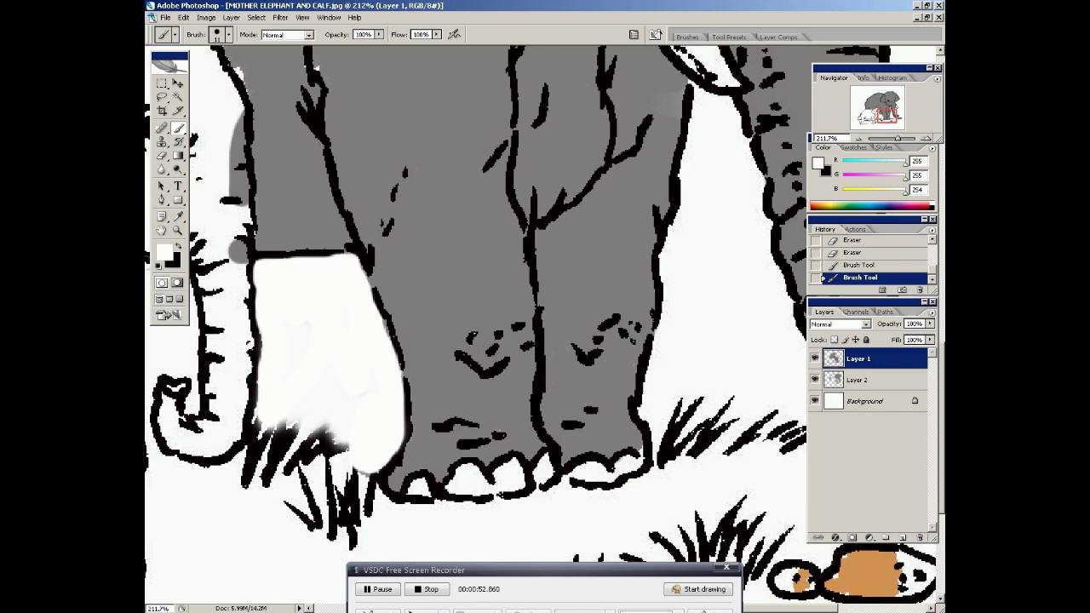
Sample the mother's body grey as the foreground colour and ready the Brush tool beside the calf's head.
click(162, 230)
drag(344, 231, 647, 307)
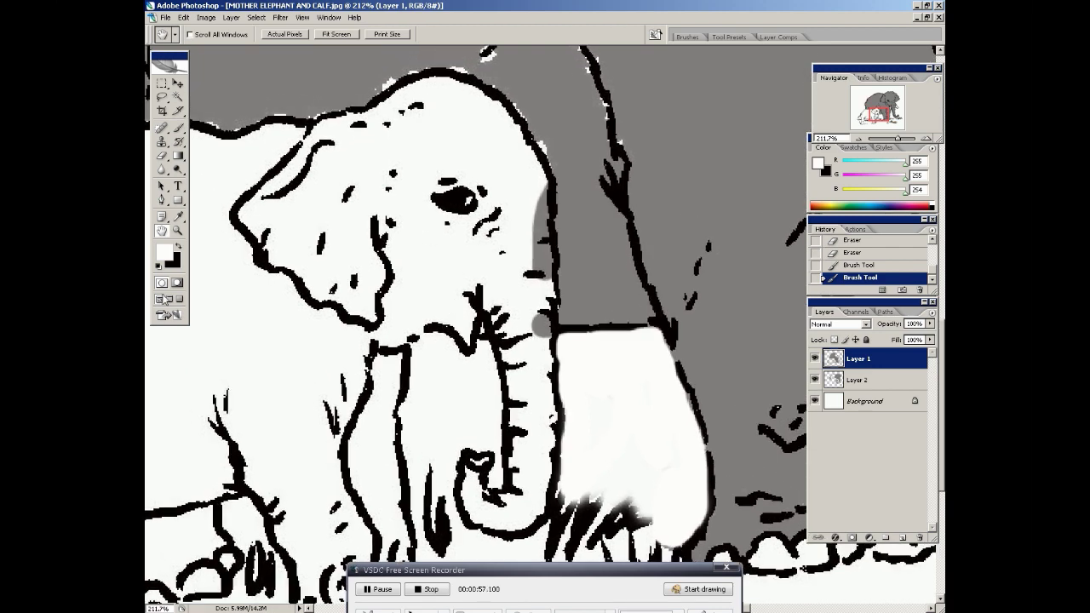
click(178, 127)
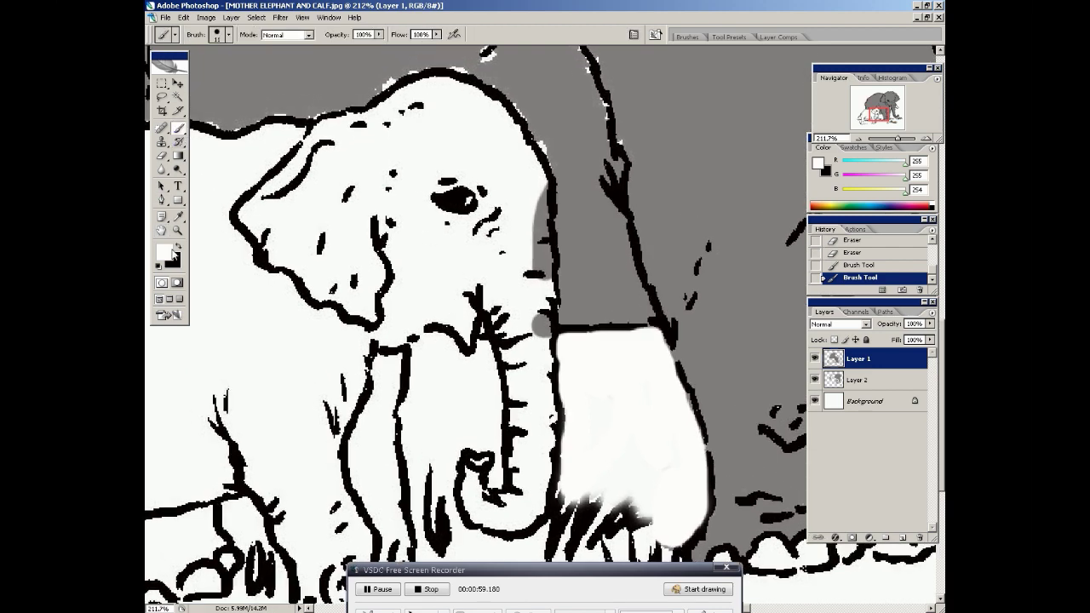
click(178, 218)
click(589, 105)
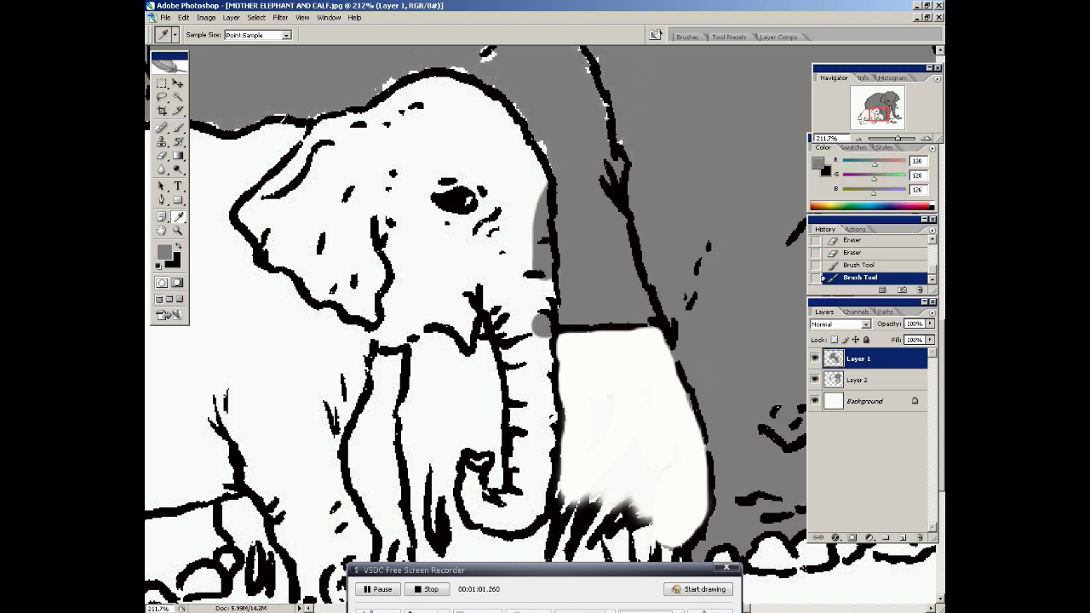
click(178, 129)
Undo a grey stroke made on Layer 1 beside the calf's head, and fill the white gaps above its head on Layer 2.
mouse_move(553, 129)
mouse_down()
mouse_move(522, 109)
mouse_move(558, 169)
mouse_move(520, 83)
mouse_up()
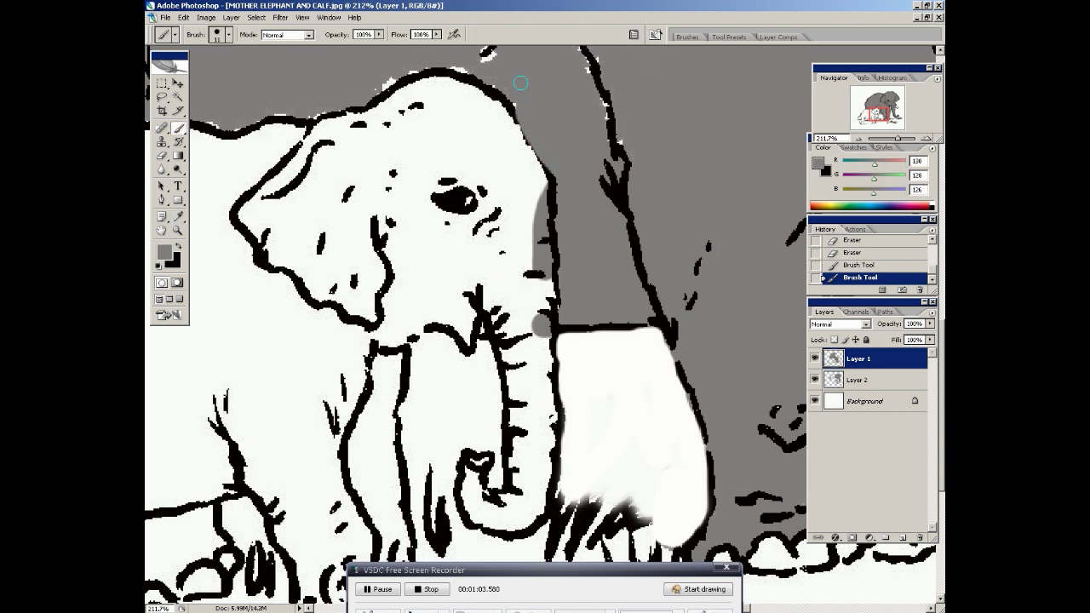
click(854, 266)
click(865, 380)
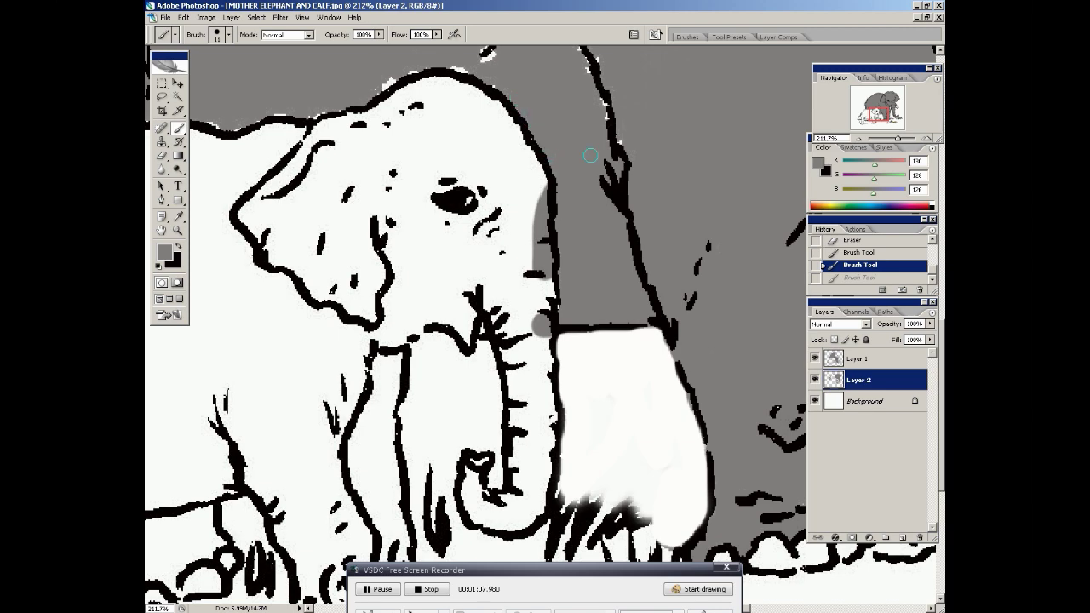
click(618, 93)
scroll(609, 128, up, 4)
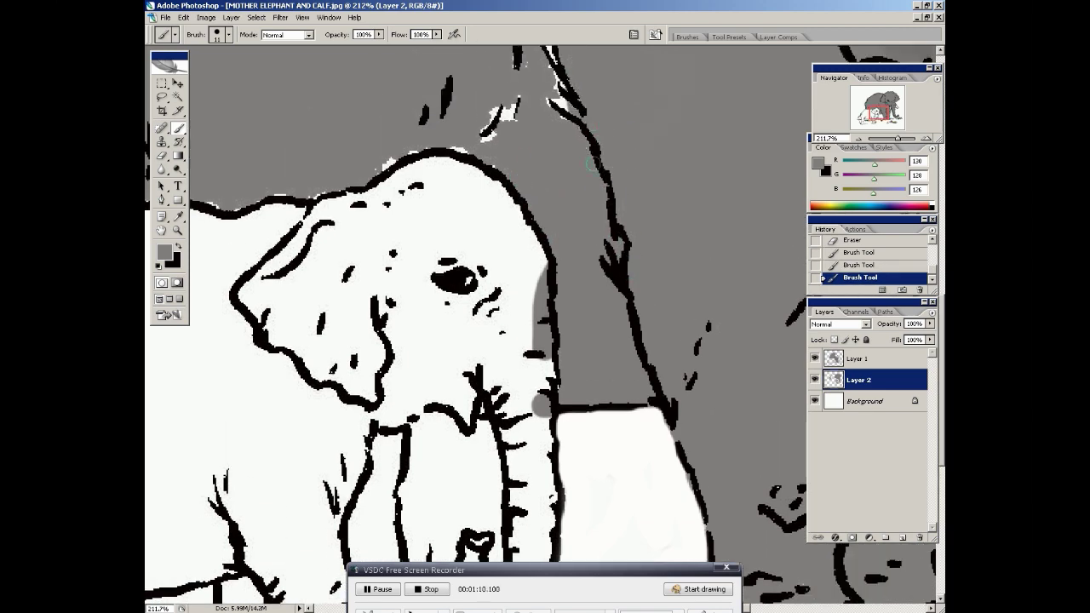
click(550, 75)
scroll(578, 223, up, 3)
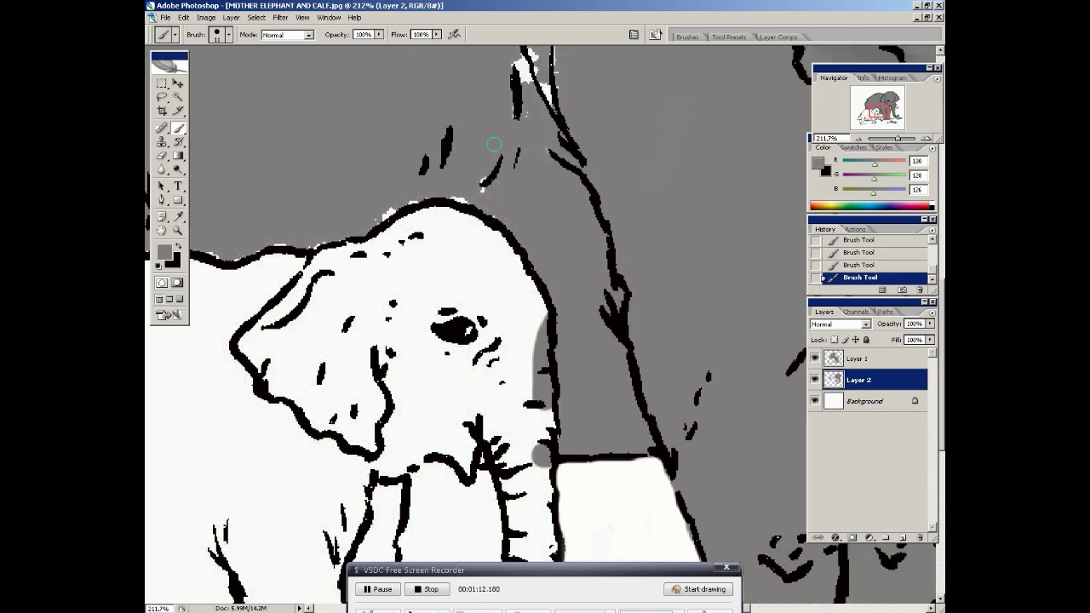
mouse_move(491, 227)
mouse_down()
mouse_move(455, 211)
mouse_move(385, 216)
mouse_up()
scroll(385, 216, up, 3)
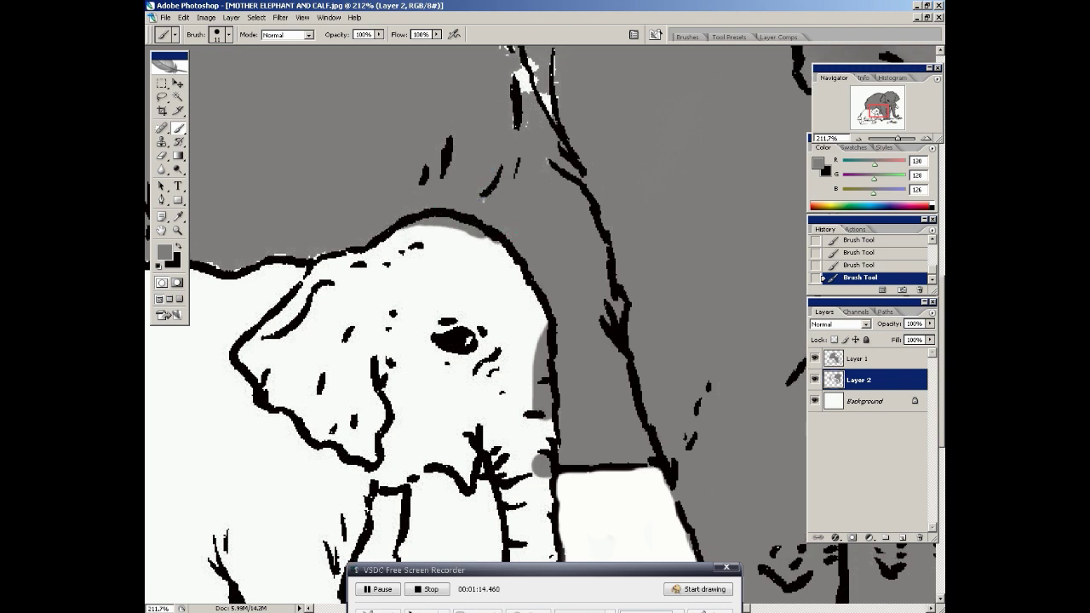
Enlarge the brush to 40 px and paint the calf's forehead, face and ear grey on Layer 2.
right_click(558, 153)
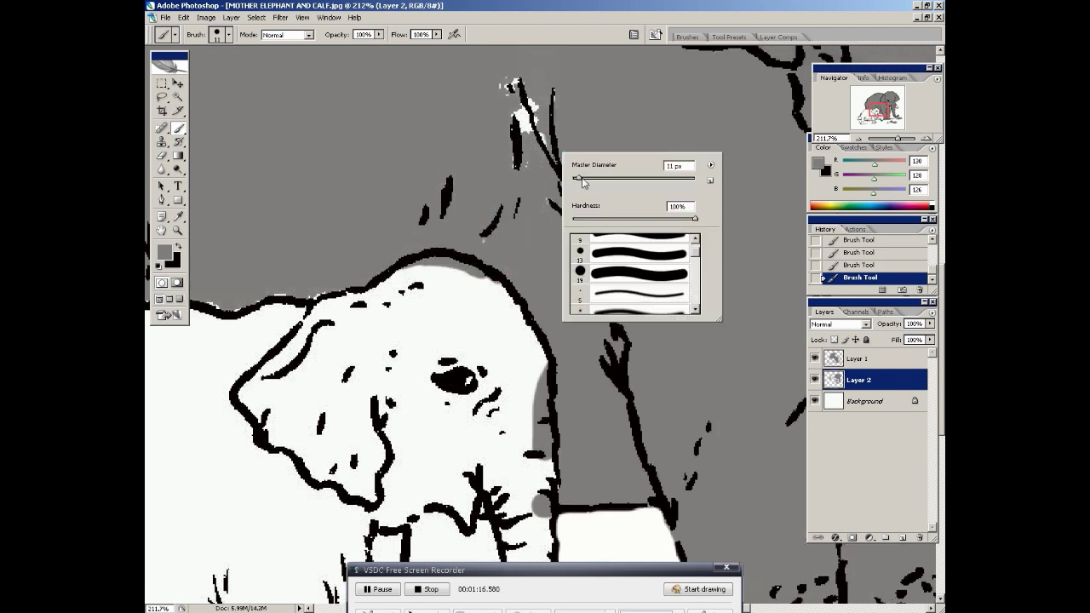
drag(593, 179, 597, 178)
mouse_move(545, 127)
mouse_down()
mouse_move(527, 196)
mouse_move(508, 102)
mouse_move(480, 116)
mouse_move(448, 345)
mouse_move(460, 359)
mouse_up()
scroll(425, 347, down, 4)
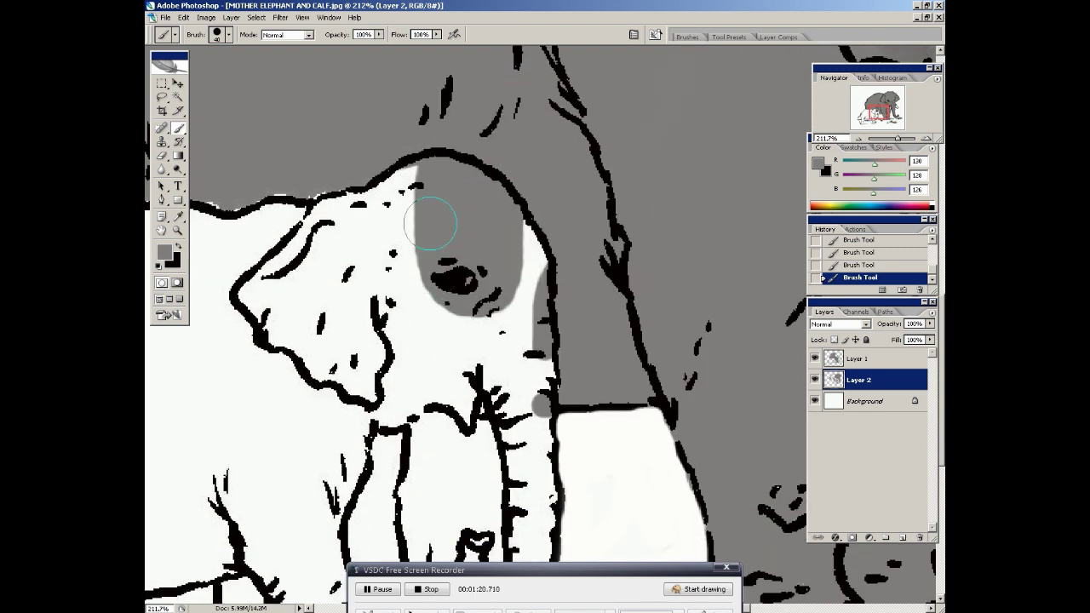
mouse_move(416, 222)
mouse_down()
mouse_move(438, 238)
mouse_move(351, 198)
mouse_move(287, 250)
mouse_move(280, 349)
mouse_move(327, 350)
mouse_move(391, 387)
mouse_move(413, 366)
mouse_move(379, 409)
mouse_move(455, 325)
mouse_up()
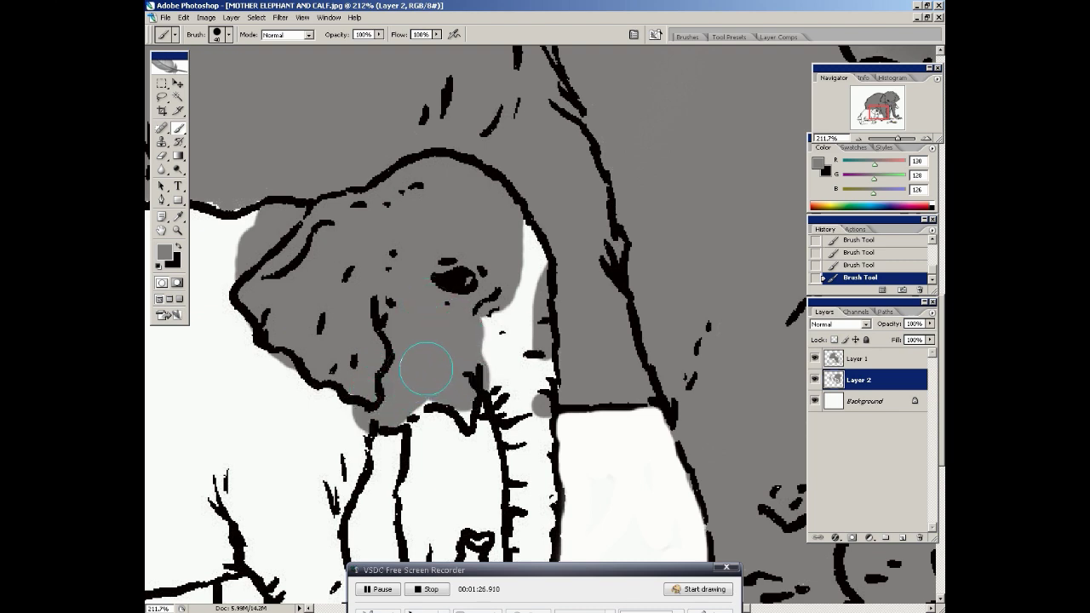
Reduce the brush to 16 px and paint the calf's lower face and trunk grey down to the curled tip.
scroll(500, 311, down, 2)
right_click(519, 253)
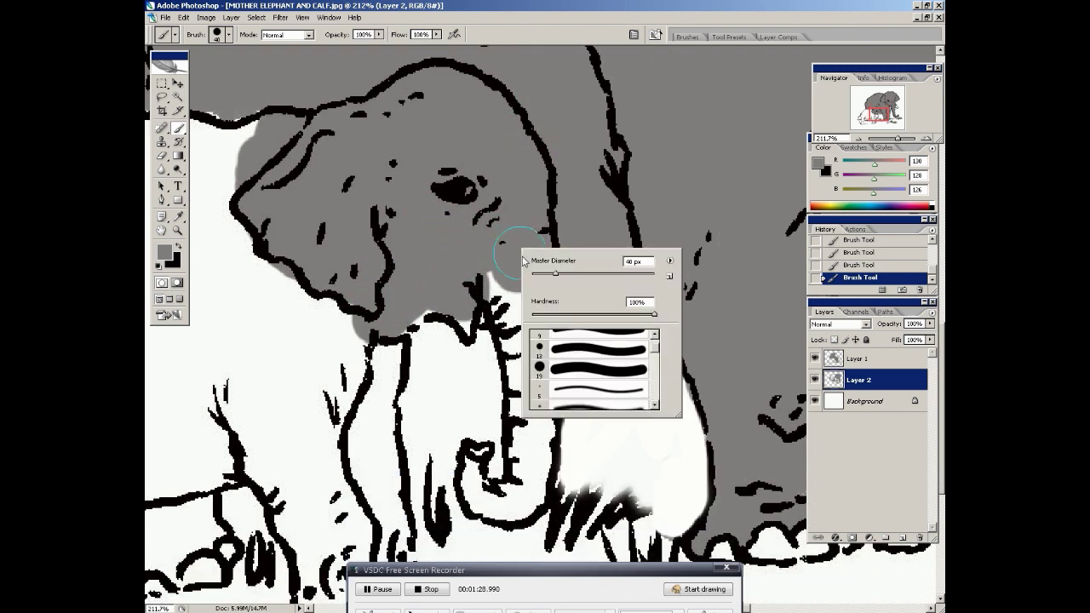
key(Return)
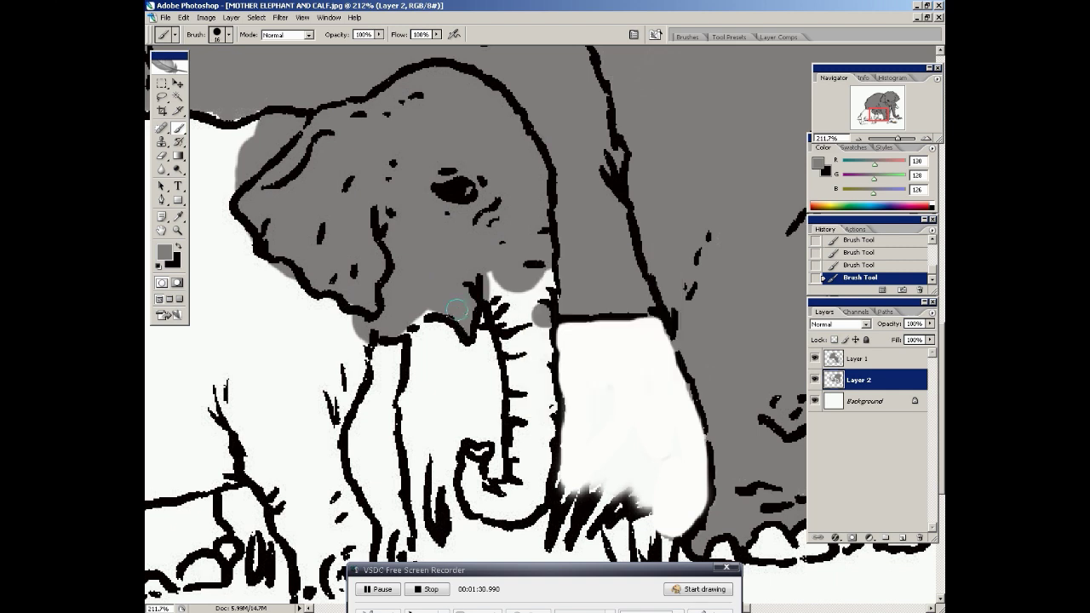
mouse_move(494, 310)
mouse_down()
mouse_move(515, 344)
mouse_move(529, 236)
mouse_move(530, 297)
mouse_move(550, 302)
mouse_move(538, 343)
mouse_move(548, 470)
mouse_move(534, 508)
mouse_move(479, 508)
mouse_move(474, 461)
mouse_move(481, 449)
mouse_move(475, 483)
mouse_move(507, 498)
mouse_move(519, 450)
mouse_move(511, 351)
mouse_move(529, 366)
mouse_move(534, 425)
mouse_move(516, 445)
mouse_up()
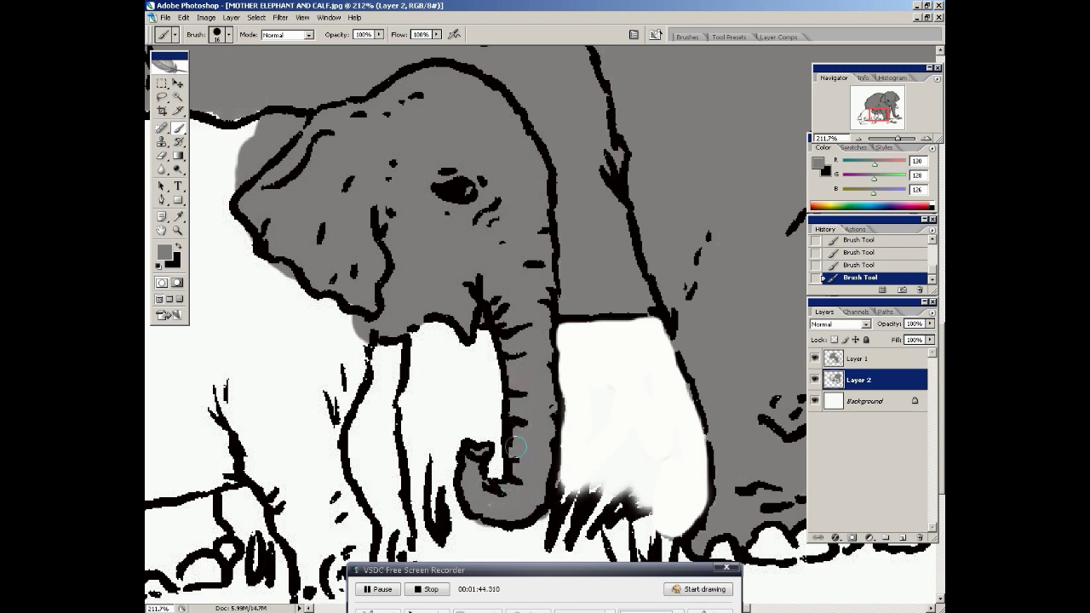
Paint the area beneath the calf's ear and the top of its far front leg grey on Layer 2.
scroll(409, 337, down, 3)
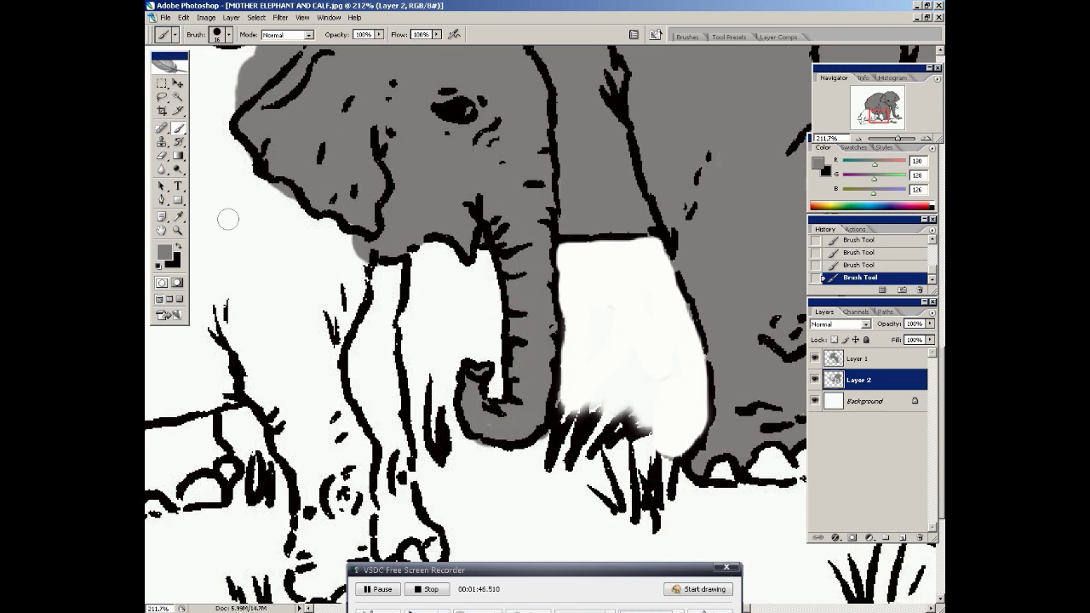
click(161, 156)
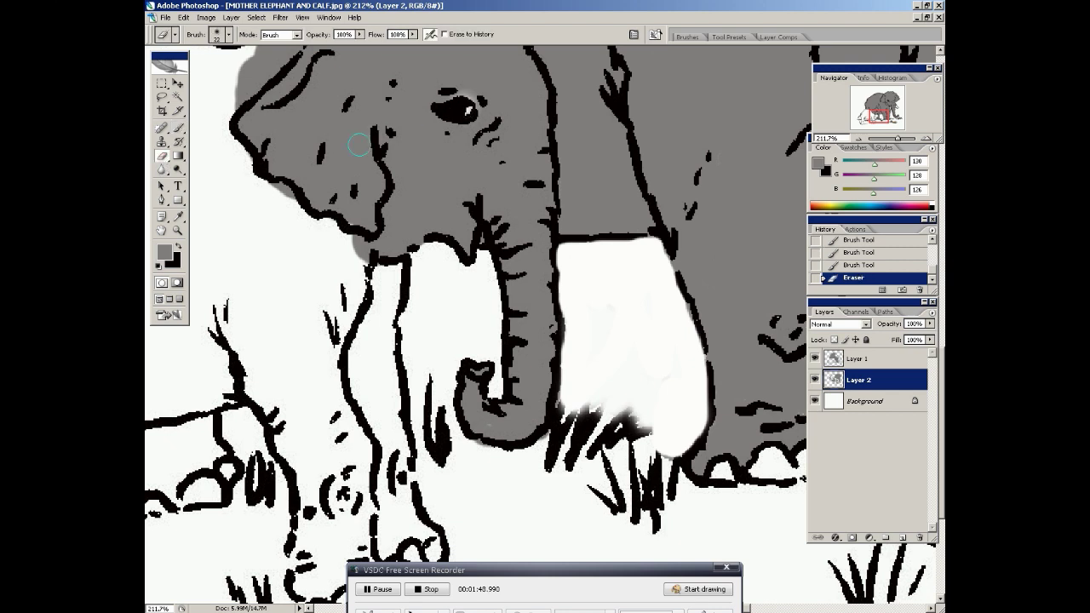
click(179, 127)
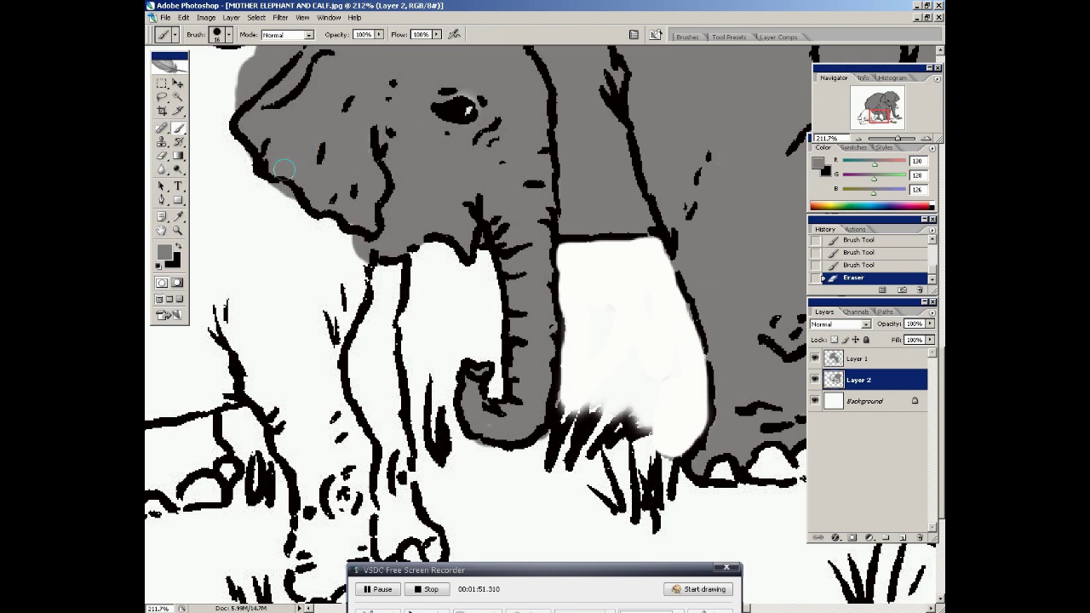
mouse_move(324, 217)
mouse_down()
mouse_move(374, 283)
mouse_move(374, 304)
mouse_move(354, 233)
mouse_move(361, 219)
mouse_move(383, 286)
mouse_move(394, 246)
mouse_move(387, 382)
mouse_up()
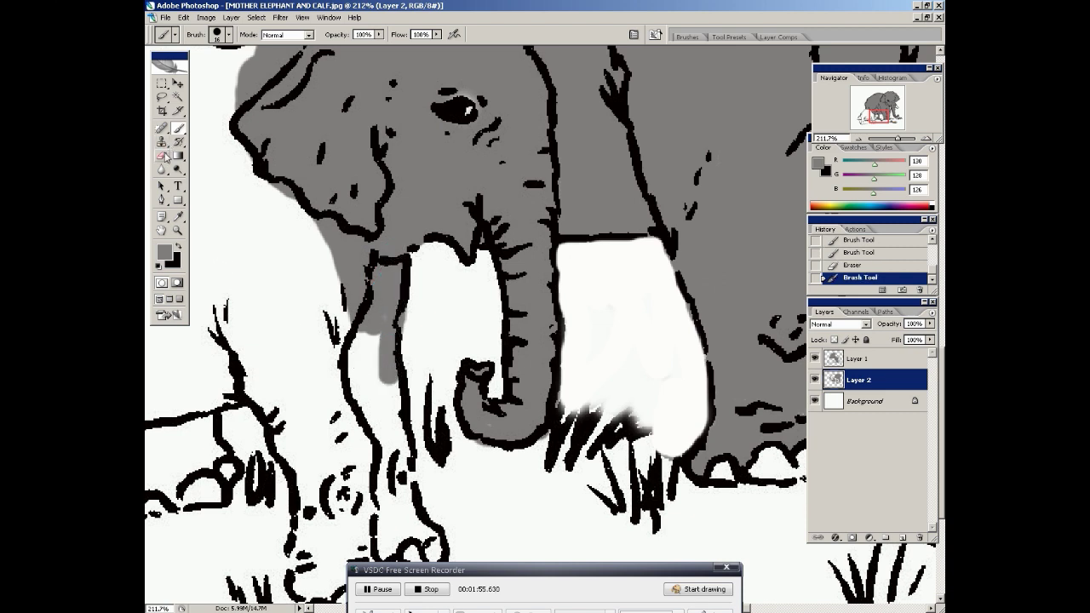
click(163, 156)
click(410, 330)
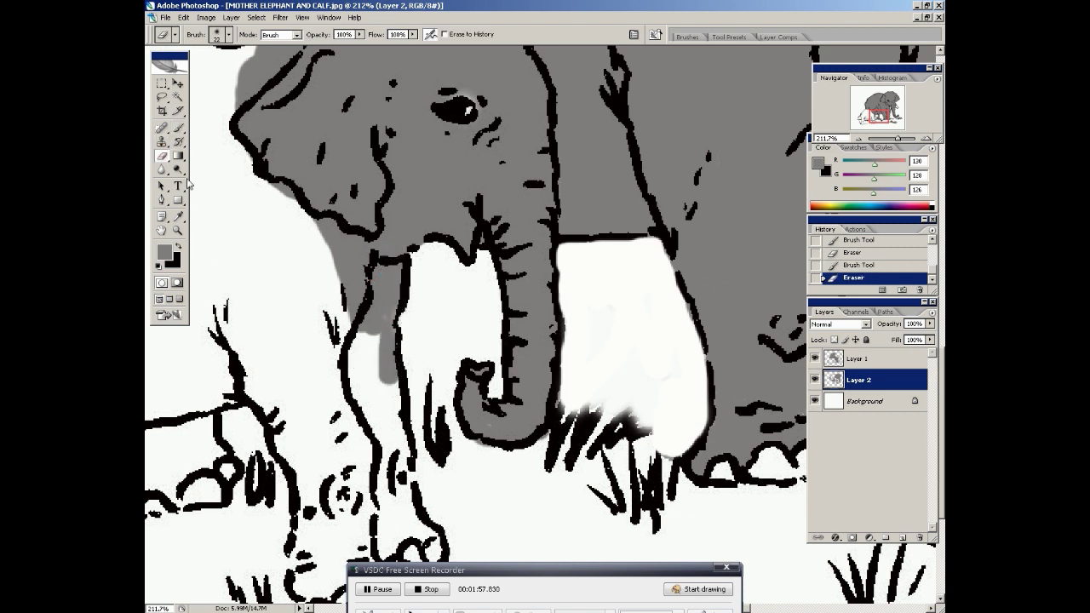
Paint the calf's chest and both front legs grey down to the toenails on Layer 2.
click(179, 128)
scroll(352, 314, down, 2)
mouse_move(369, 274)
mouse_down()
mouse_move(376, 328)
mouse_move(354, 274)
mouse_move(360, 253)
mouse_move(379, 313)
mouse_move(388, 228)
mouse_move(384, 446)
mouse_move(384, 423)
mouse_move(394, 455)
mouse_move(403, 439)
mouse_move(424, 453)
mouse_move(359, 439)
mouse_move(352, 363)
mouse_move(383, 388)
mouse_move(330, 366)
mouse_move(337, 451)
mouse_move(315, 470)
mouse_move(313, 486)
mouse_move(329, 488)
mouse_move(321, 503)
mouse_move(376, 473)
mouse_move(327, 421)
mouse_move(317, 456)
mouse_move(307, 377)
mouse_move(285, 359)
mouse_move(298, 333)
mouse_move(346, 398)
mouse_move(313, 184)
mouse_move(314, 305)
mouse_move(287, 322)
mouse_move(268, 322)
mouse_move(247, 194)
mouse_move(295, 144)
mouse_move(320, 200)
mouse_move(339, 145)
mouse_move(325, 191)
mouse_up()
right_click(353, 361)
Paint the calf's shoulder and the front part of its back grey on Layer 2.
click(163, 230)
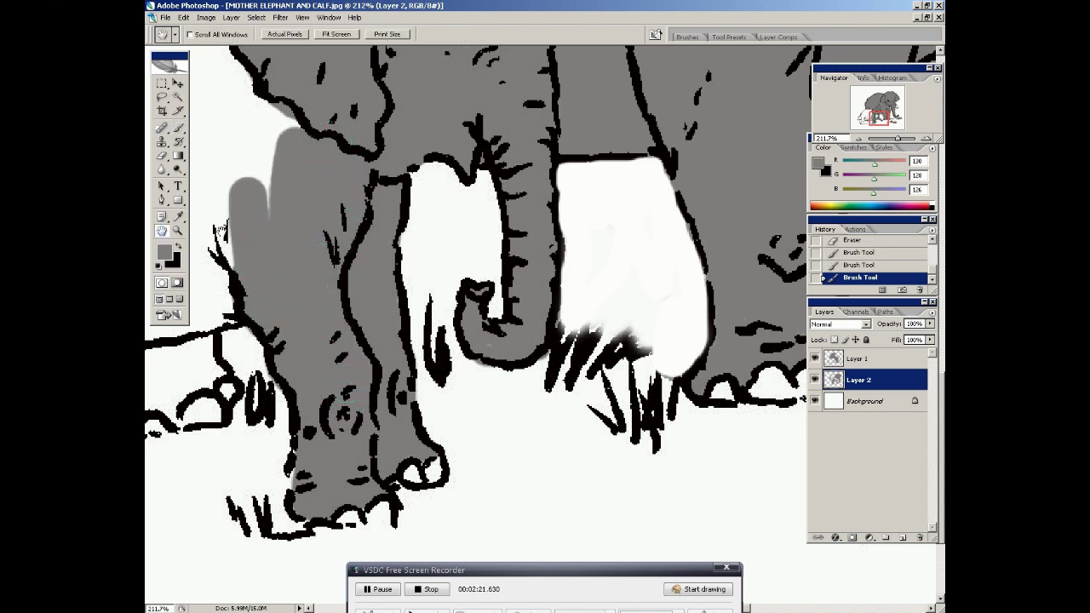
drag(281, 234, 622, 332)
click(181, 128)
mouse_move(558, 246)
mouse_down()
mouse_move(572, 179)
mouse_move(618, 231)
mouse_move(639, 236)
mouse_move(516, 227)
mouse_up()
scroll(520, 230, up, 1)
mouse_move(557, 174)
mouse_down()
mouse_move(596, 90)
mouse_move(462, 117)
mouse_move(400, 119)
mouse_move(380, 103)
mouse_move(447, 180)
mouse_move(389, 87)
mouse_up()
mouse_move(535, 100)
mouse_down()
mouse_move(538, 213)
mouse_move(532, 194)
mouse_move(581, 166)
mouse_move(501, 240)
mouse_move(470, 146)
mouse_move(479, 302)
mouse_move(502, 289)
mouse_move(485, 286)
mouse_move(421, 231)
mouse_up()
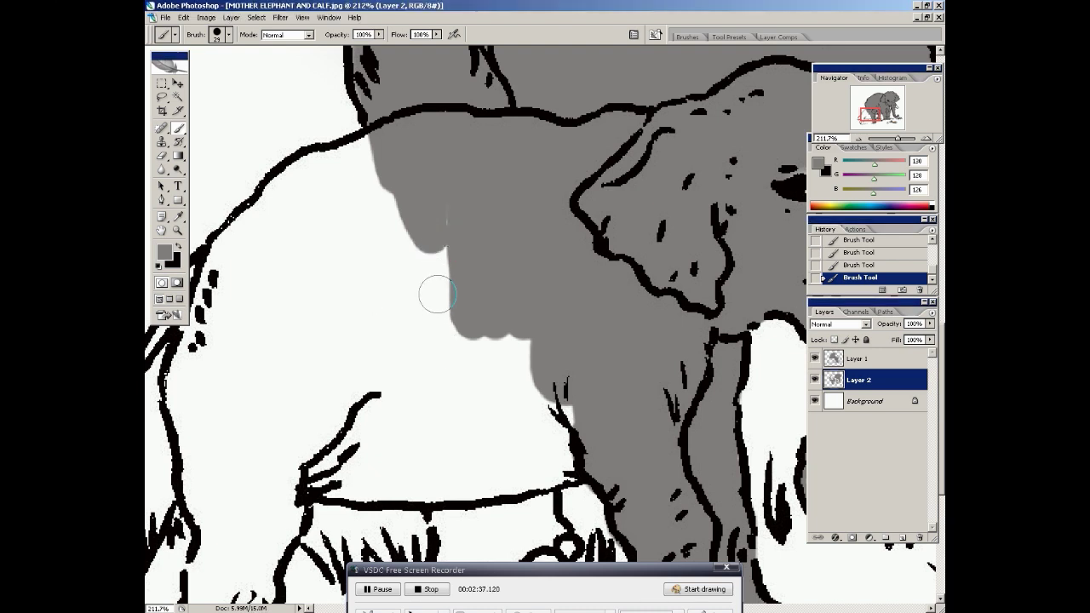
Paint the calf's flank, belly and the leg behind it grey, and erase overspill in the gap beside the front leg.
mouse_move(437, 295)
mouse_down()
mouse_move(447, 270)
mouse_move(420, 402)
mouse_move(391, 328)
mouse_move(456, 284)
mouse_move(549, 377)
mouse_move(524, 378)
mouse_move(569, 410)
mouse_move(558, 399)
mouse_move(566, 452)
mouse_move(538, 472)
mouse_move(568, 463)
mouse_move(428, 488)
mouse_move(320, 489)
mouse_move(313, 474)
mouse_move(493, 478)
mouse_move(365, 471)
mouse_move(475, 451)
mouse_move(351, 451)
mouse_move(454, 422)
mouse_move(475, 384)
mouse_move(502, 397)
mouse_move(483, 415)
mouse_move(465, 480)
mouse_move(454, 420)
mouse_move(441, 457)
mouse_move(459, 480)
mouse_move(450, 485)
mouse_move(462, 491)
mouse_move(488, 475)
mouse_move(503, 448)
mouse_move(509, 478)
mouse_move(524, 439)
mouse_move(539, 452)
mouse_move(551, 430)
mouse_up()
scroll(473, 387, down, 2)
scroll(482, 413, down, 1)
scroll(502, 383, down, 1)
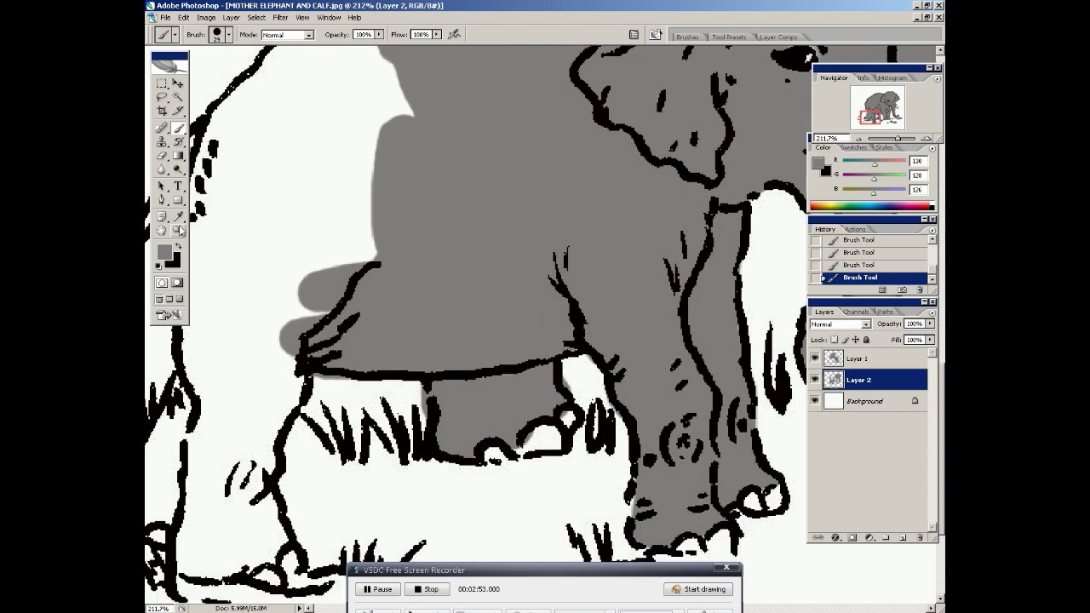
click(162, 157)
mouse_move(571, 390)
mouse_down()
mouse_move(569, 379)
mouse_move(579, 388)
mouse_up()
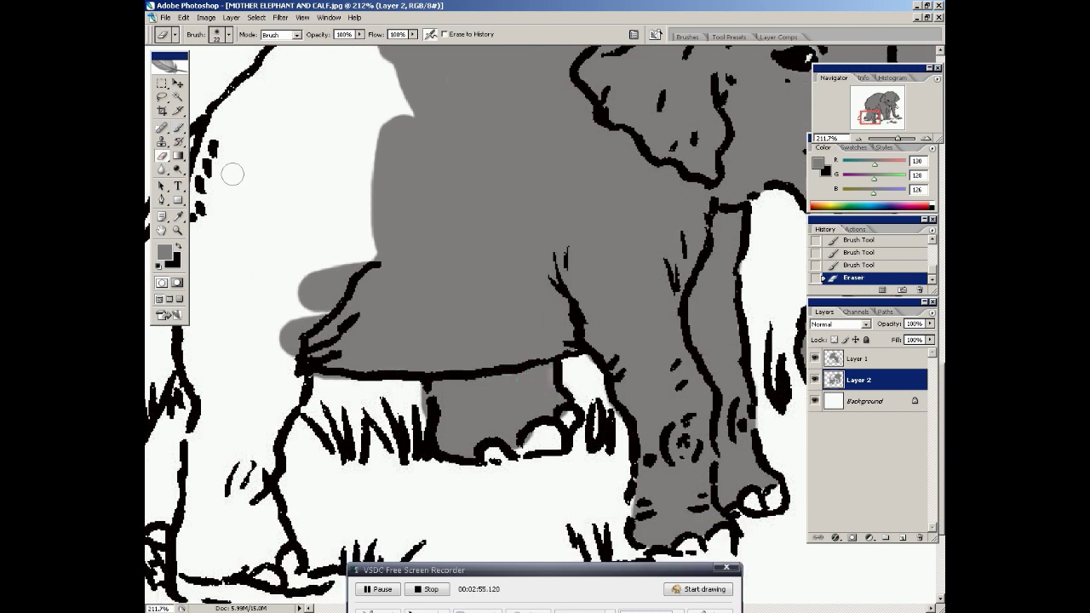
Paint the calf's hindquarters and hind legs grey on Layer 2, and erase the overspill outside its rump above the tail.
click(178, 127)
scroll(256, 242, down, 1)
mouse_move(272, 227)
mouse_down()
mouse_move(280, 327)
mouse_move(277, 312)
mouse_move(263, 359)
mouse_move(293, 322)
mouse_move(260, 403)
mouse_move(266, 495)
mouse_move(261, 509)
mouse_move(192, 523)
mouse_move(205, 413)
mouse_move(212, 477)
mouse_move(229, 497)
mouse_move(210, 419)
mouse_move(250, 270)
mouse_move(290, 281)
mouse_move(347, 271)
mouse_up()
click(161, 230)
mouse_move(286, 253)
mouse_down()
mouse_move(355, 272)
mouse_move(465, 351)
mouse_up()
mouse_move(408, 192)
mouse_down()
mouse_move(406, 225)
mouse_move(382, 419)
mouse_move(342, 545)
mouse_move(315, 570)
mouse_move(312, 549)
mouse_move(392, 401)
mouse_move(389, 385)
mouse_move(369, 410)
mouse_move(481, 163)
mouse_move(445, 263)
mouse_move(417, 204)
mouse_move(514, 167)
mouse_move(468, 297)
mouse_move(529, 257)
mouse_move(536, 324)
mouse_move(493, 323)
mouse_up()
mouse_move(388, 350)
mouse_down()
mouse_move(361, 311)
mouse_move(406, 186)
mouse_move(468, 108)
mouse_move(550, 80)
mouse_move(398, 168)
mouse_move(474, 153)
mouse_move(455, 206)
mouse_move(432, 211)
mouse_move(528, 116)
mouse_move(541, 156)
mouse_move(580, 155)
mouse_up()
click(161, 159)
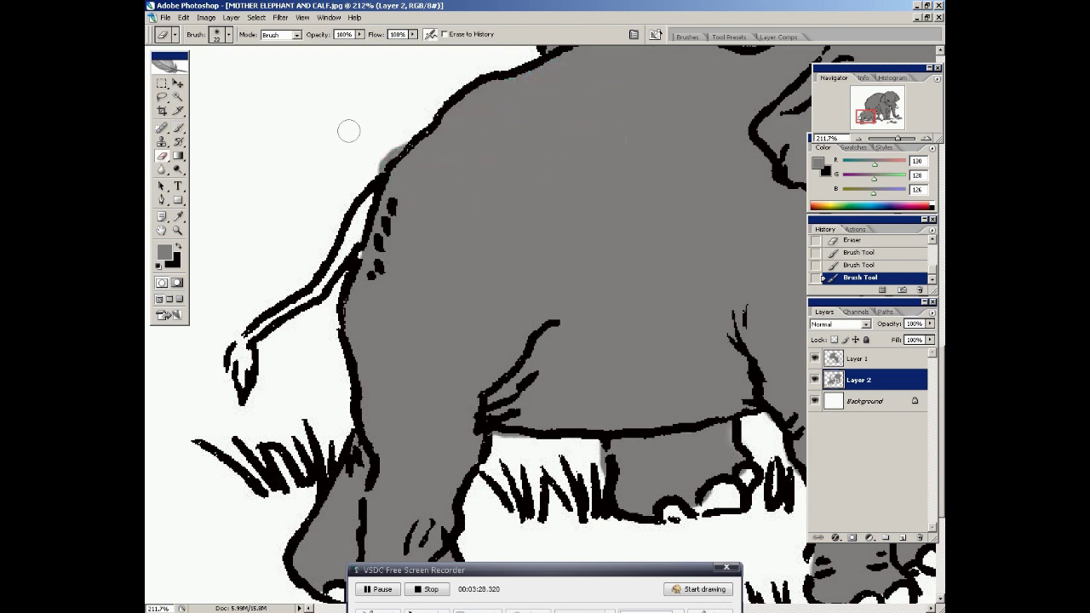
mouse_move(366, 160)
mouse_down()
mouse_move(411, 136)
mouse_move(377, 136)
mouse_up()
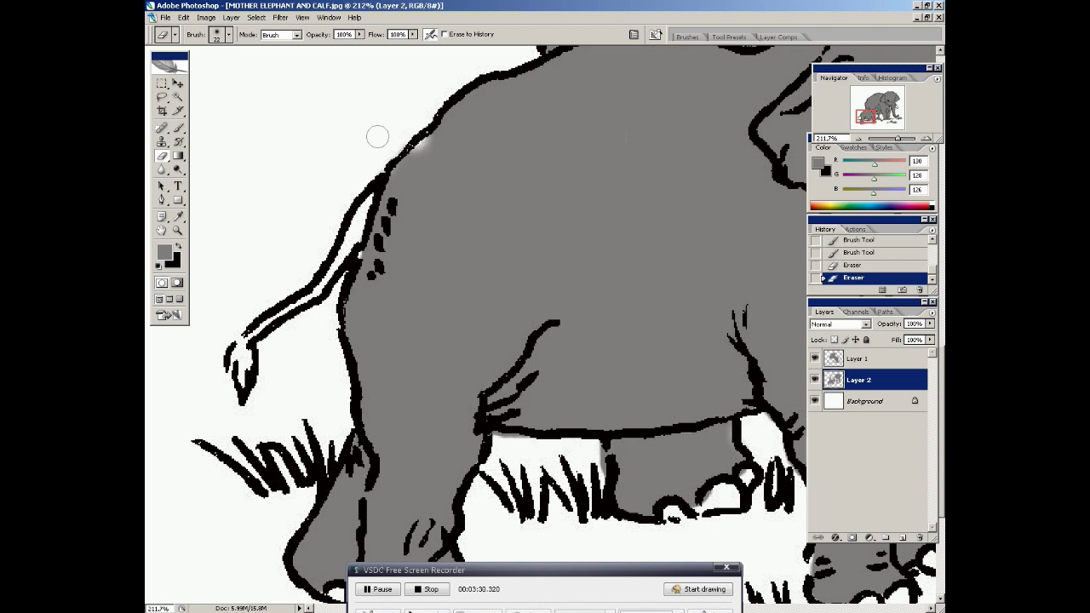
Touch up the grey inside the calf's rump and paint its tail grey down to the tip with an 11 px brush.
click(178, 127)
drag(418, 165, 421, 190)
right_click(464, 213)
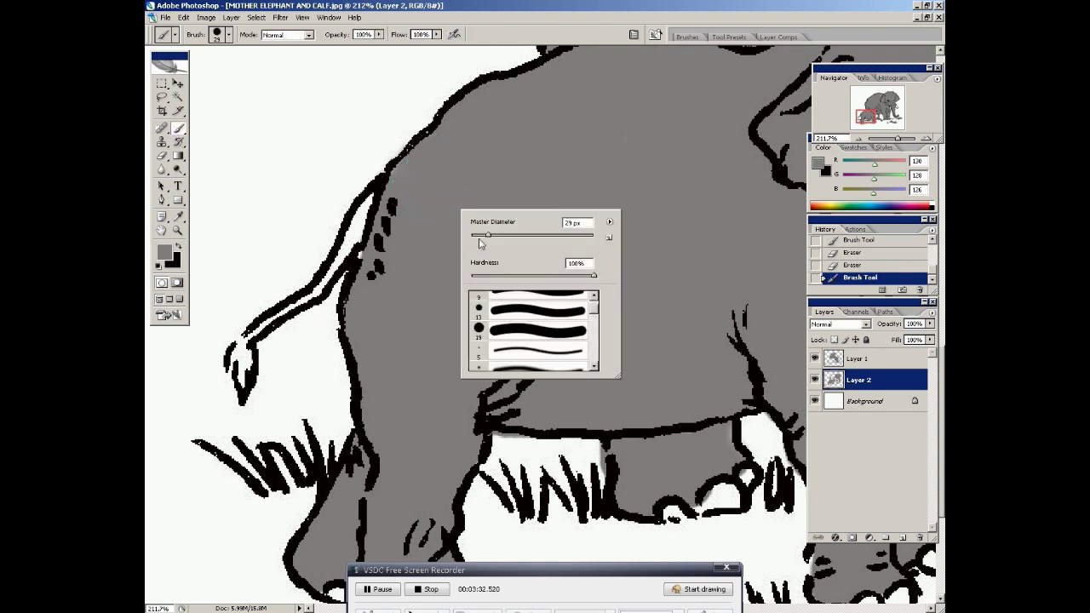
drag(242, 342, 269, 323)
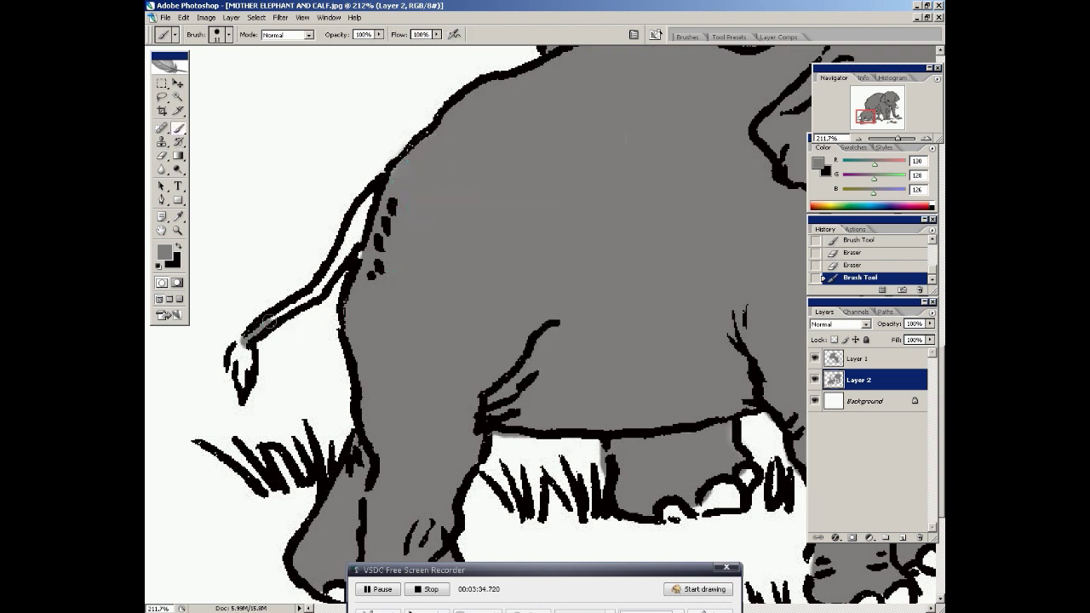
drag(318, 293, 368, 201)
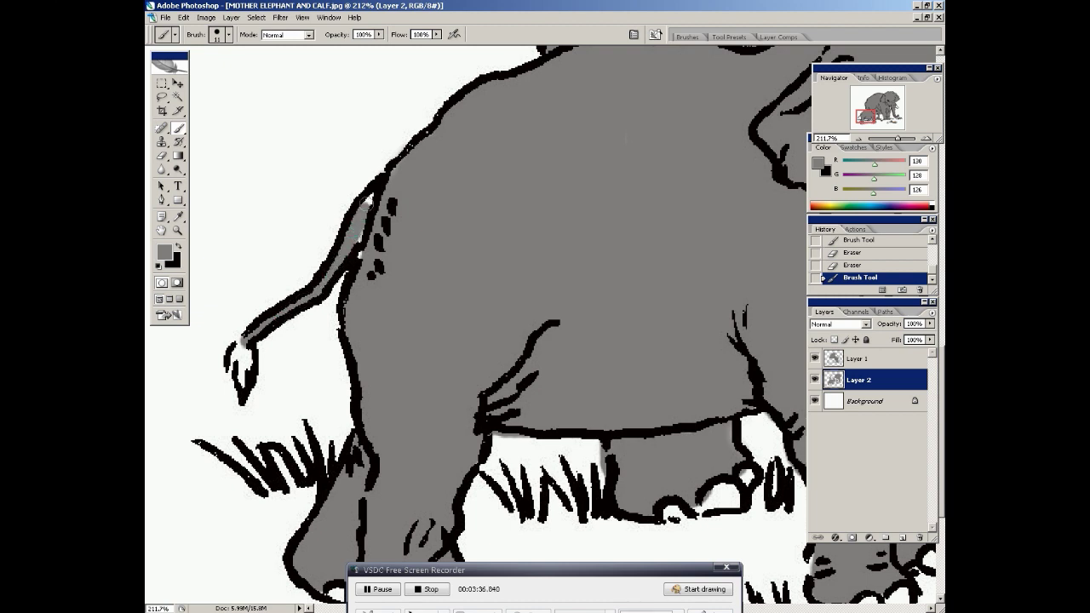
drag(359, 254, 356, 235)
drag(248, 353, 241, 391)
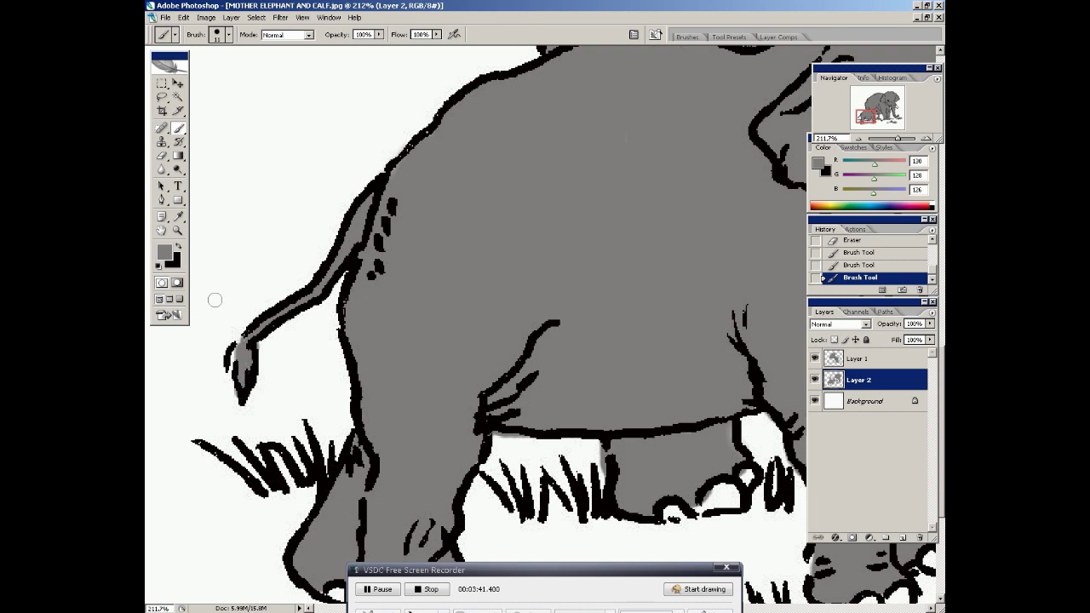
Erase grey overspill beside the calf's tail tip, below its belly and around the toenails of the leg behind it.
click(162, 155)
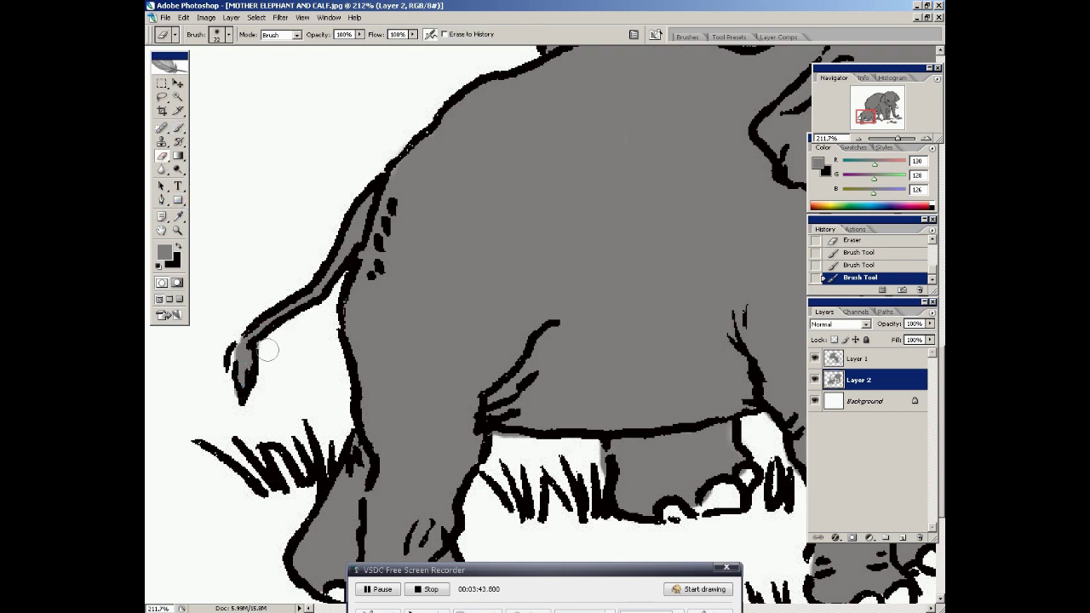
click(269, 349)
drag(593, 457, 596, 474)
drag(510, 446, 541, 439)
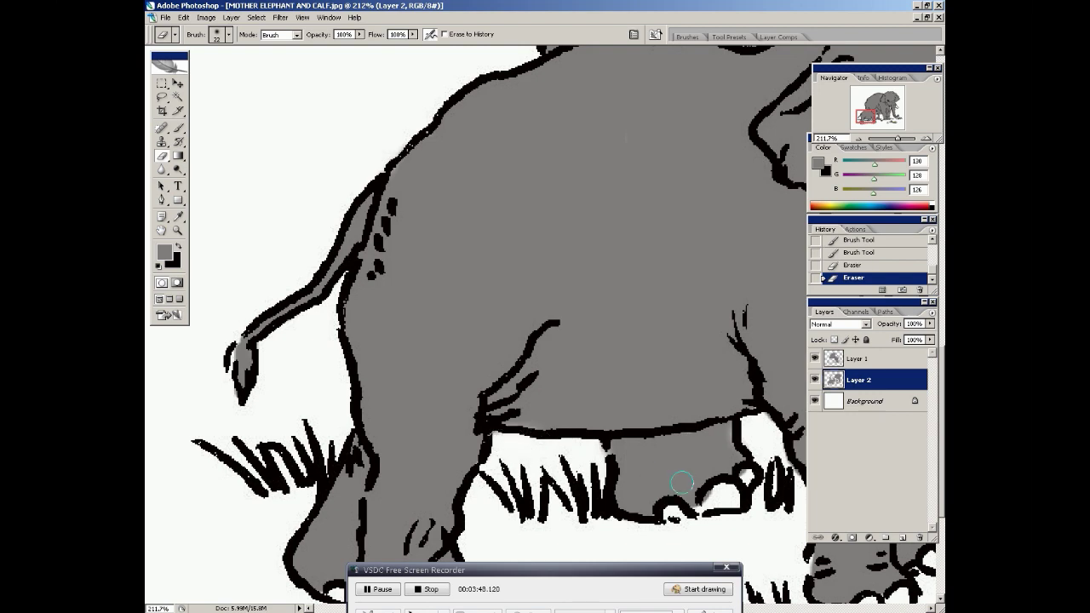
mouse_move(722, 493)
mouse_down()
mouse_move(751, 490)
mouse_move(753, 460)
mouse_up()
drag(900, 141, 890, 147)
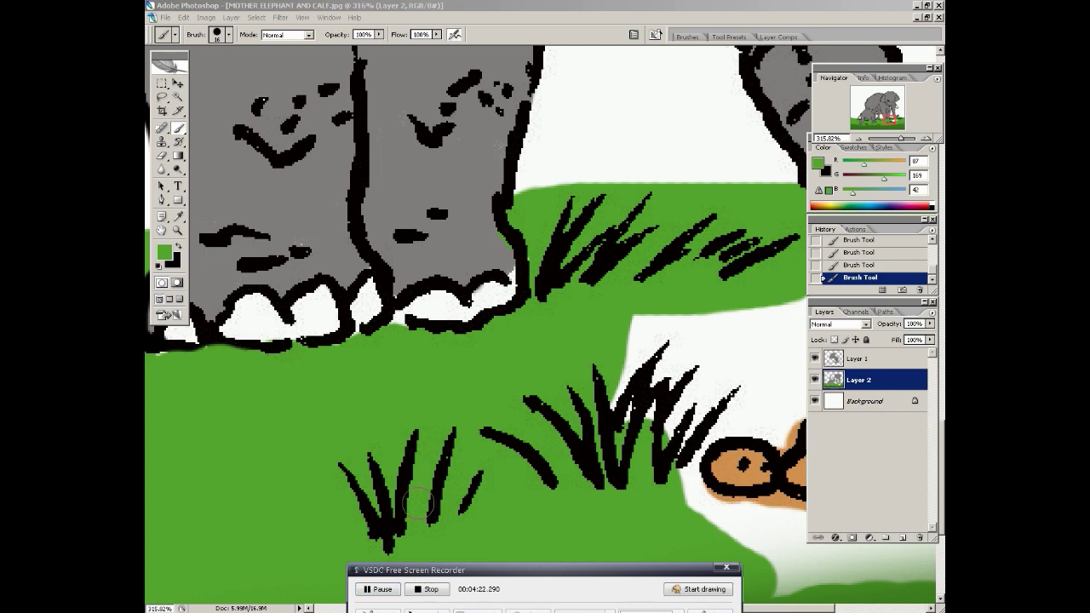
Try to paint light green over the white gap between the grass tuft and the brown stone.
click(380, 506)
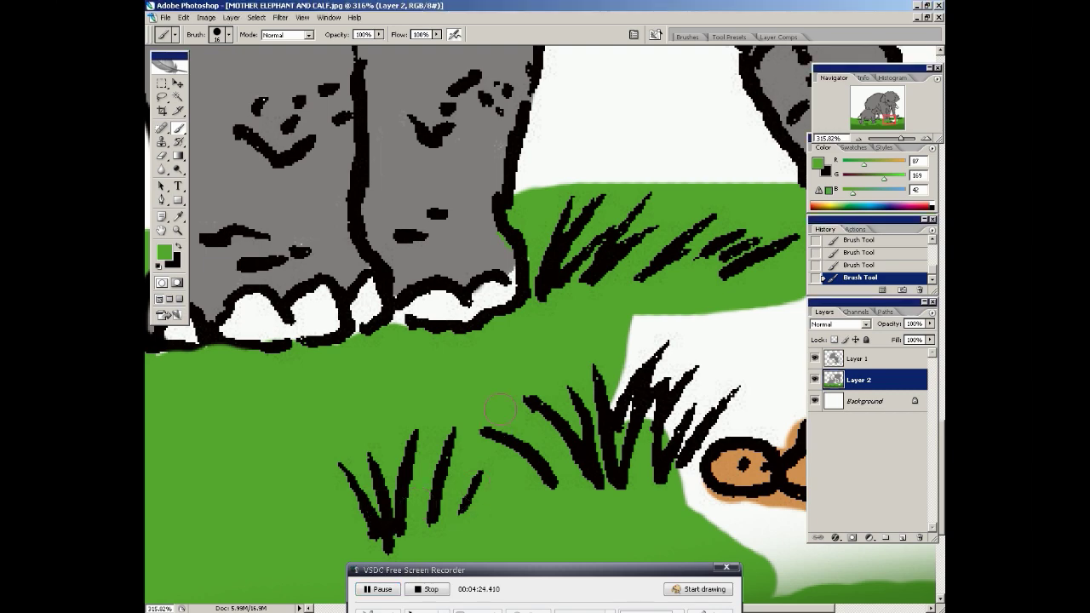
key(h)
drag(457, 341, 297, 309)
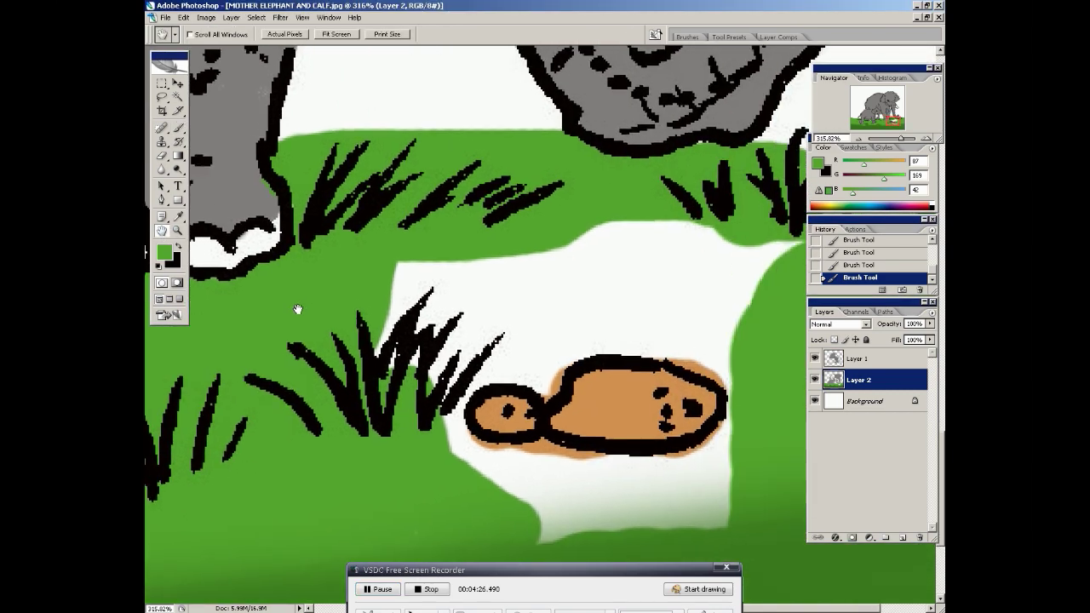
click(178, 128)
mouse_move(498, 264)
mouse_down()
mouse_move(413, 319)
mouse_move(434, 289)
mouse_move(353, 366)
mouse_up()
drag(536, 311, 477, 399)
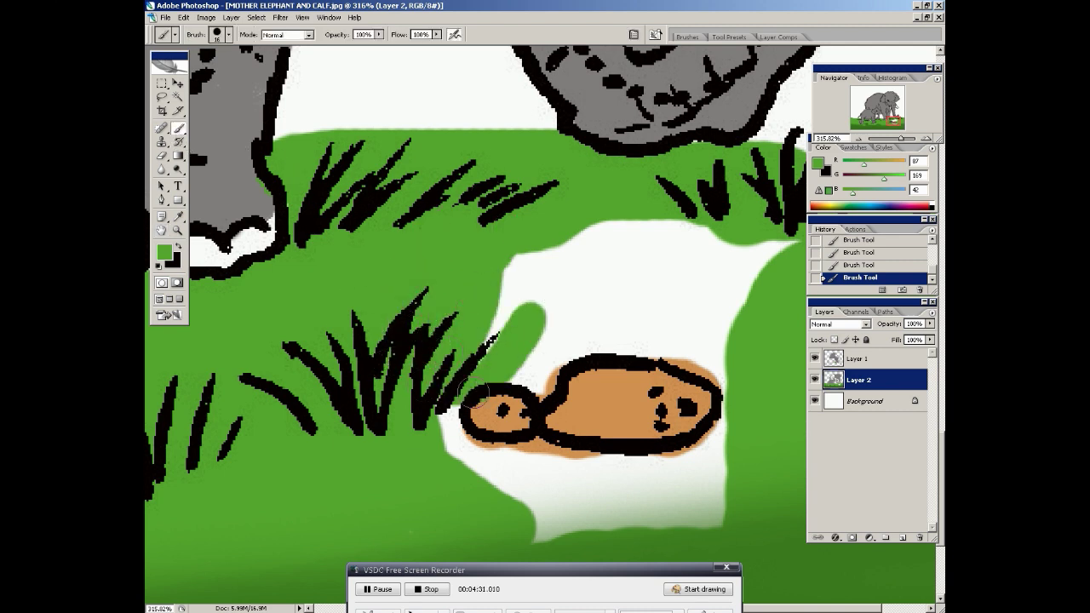
click(855, 265)
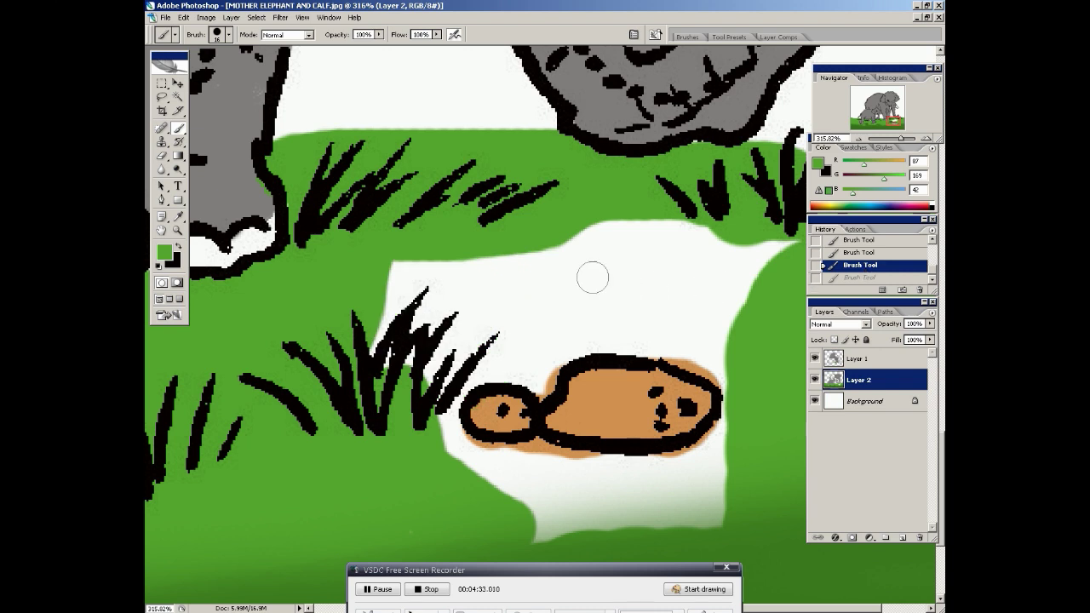
Paint the white ground around the brown stone light green on Layer 2, covering the orange overspill outside its outline.
mouse_move(591, 275)
mouse_down()
mouse_move(445, 350)
mouse_move(527, 276)
mouse_move(370, 375)
mouse_move(463, 254)
mouse_move(485, 246)
mouse_move(398, 265)
mouse_up()
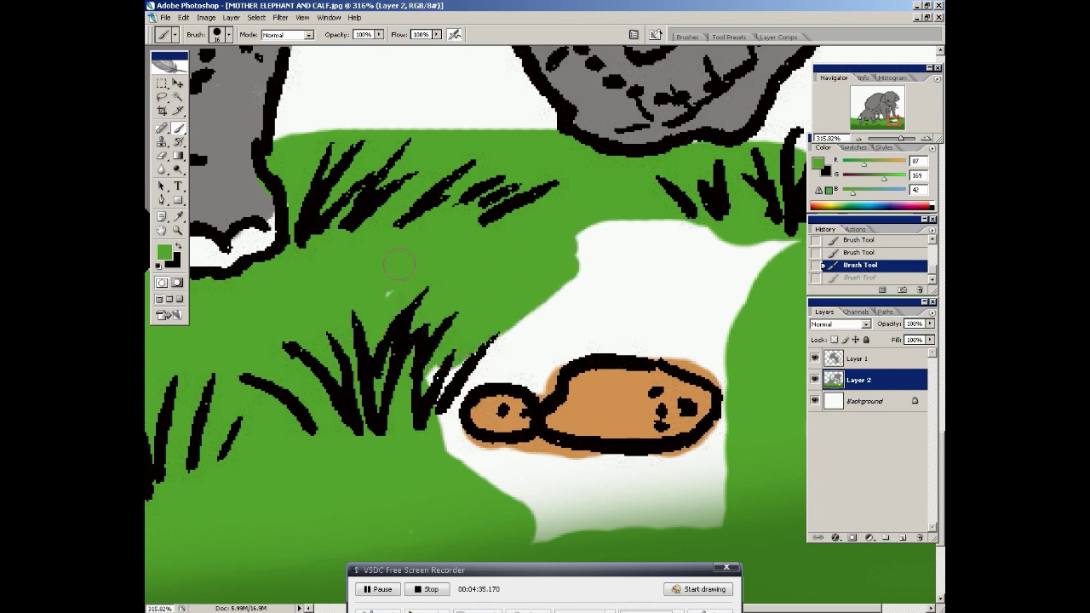
mouse_move(477, 322)
mouse_down()
mouse_move(498, 368)
mouse_move(534, 377)
mouse_move(589, 345)
mouse_move(673, 344)
mouse_move(715, 402)
mouse_move(690, 460)
mouse_move(481, 449)
mouse_move(449, 419)
mouse_move(471, 370)
mouse_up()
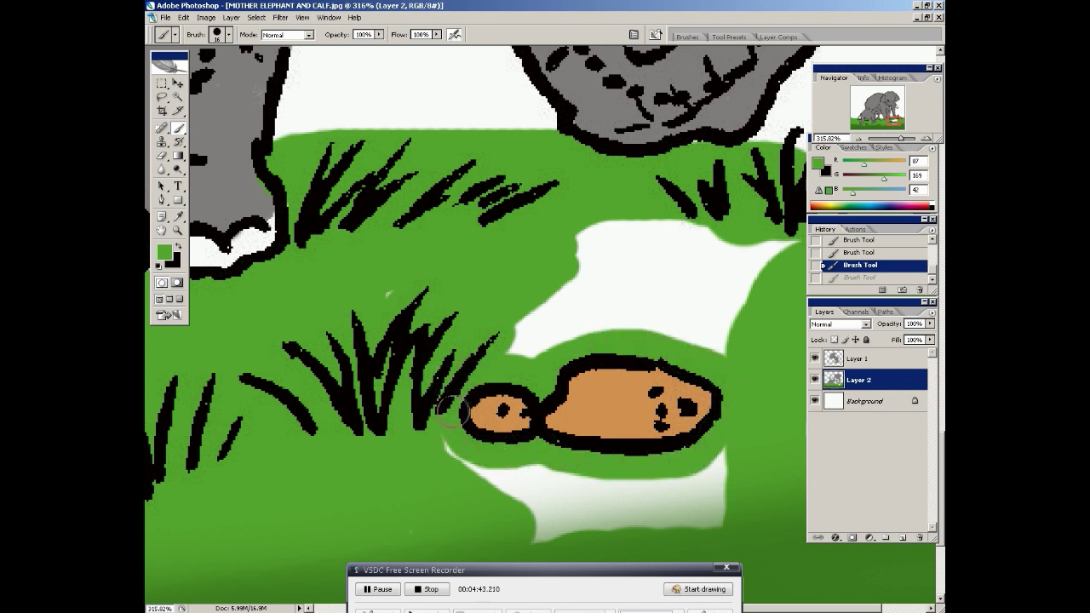
mouse_move(439, 456)
mouse_down()
mouse_move(630, 481)
mouse_move(720, 455)
mouse_move(519, 496)
mouse_move(681, 507)
mouse_move(521, 518)
mouse_move(681, 534)
mouse_move(472, 534)
mouse_up()
mouse_move(532, 340)
mouse_down()
mouse_move(724, 336)
mouse_move(537, 313)
mouse_move(700, 296)
mouse_move(766, 243)
mouse_move(591, 226)
mouse_move(697, 276)
mouse_up()
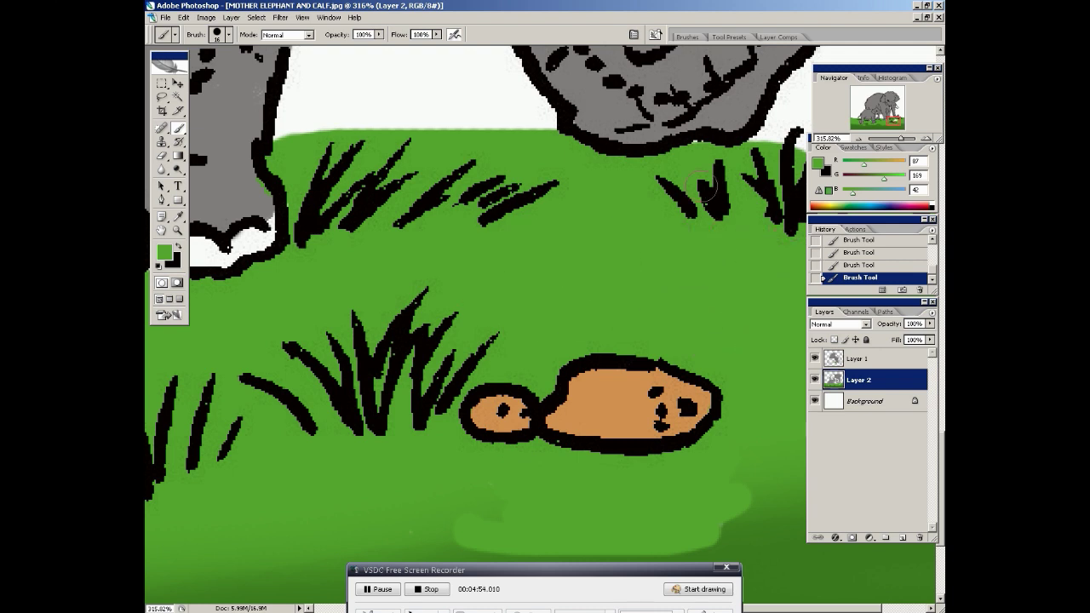
Paint light green along the upper edge of the dark foreground grass with a 34 px brush to even out the boundary.
drag(902, 139, 892, 150)
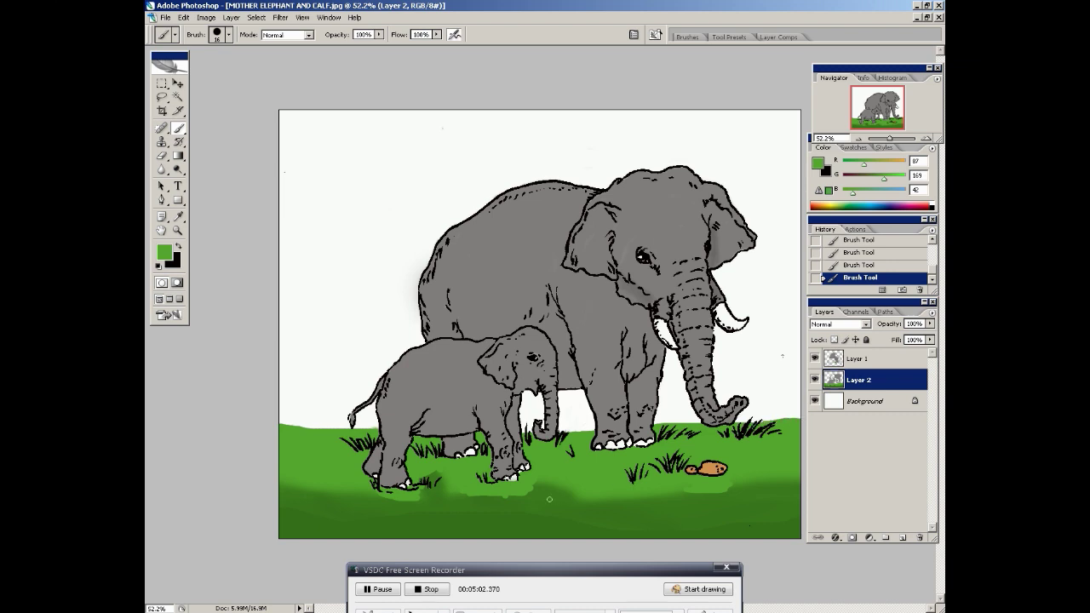
right_click(475, 516)
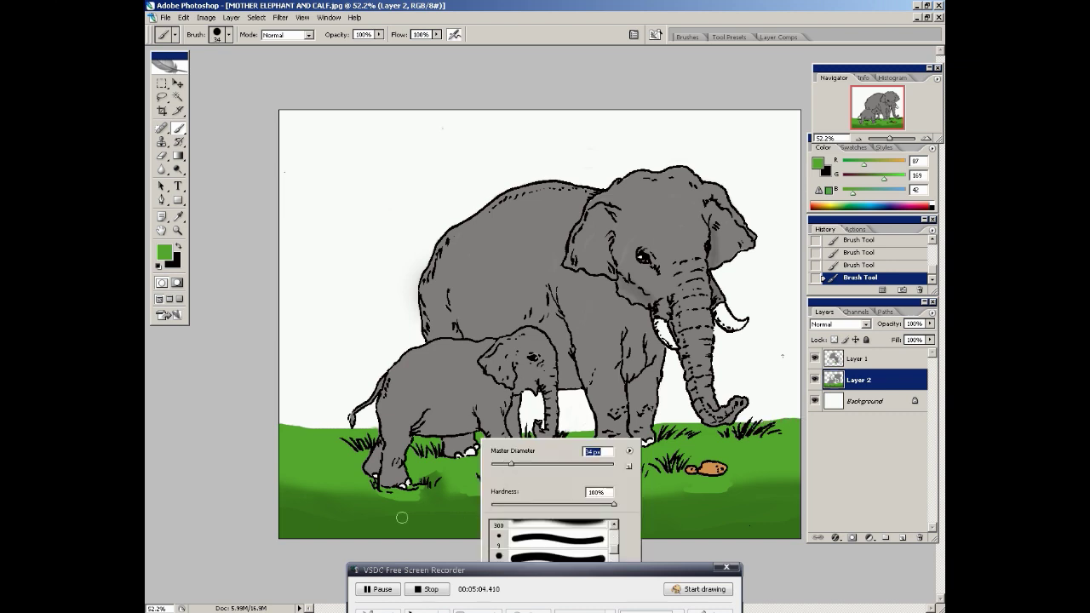
key(Return)
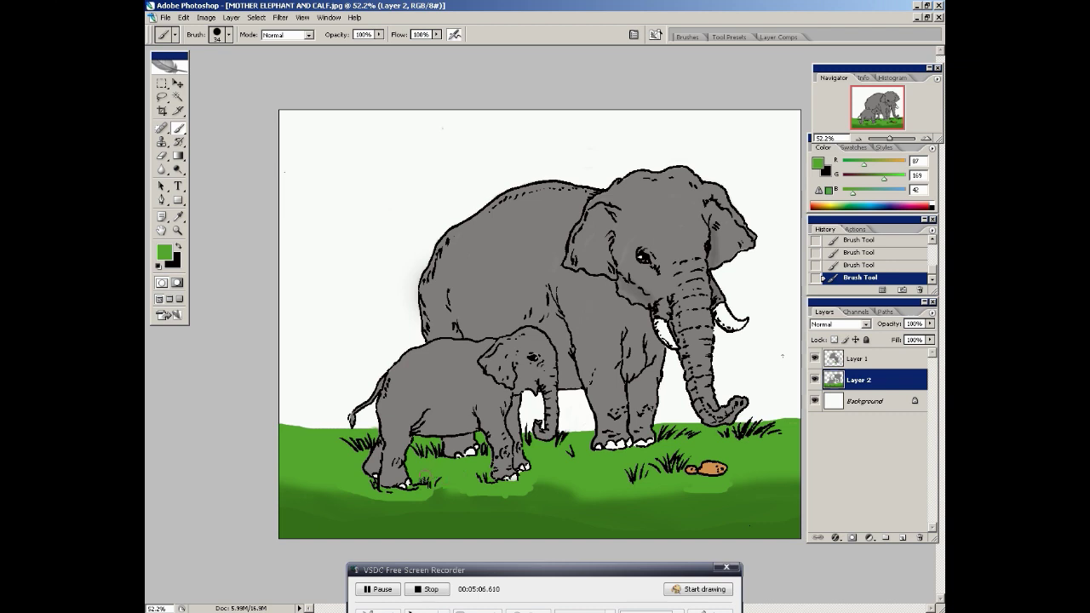
mouse_move(522, 489)
mouse_down()
mouse_move(555, 480)
mouse_move(648, 496)
mouse_move(725, 486)
mouse_up()
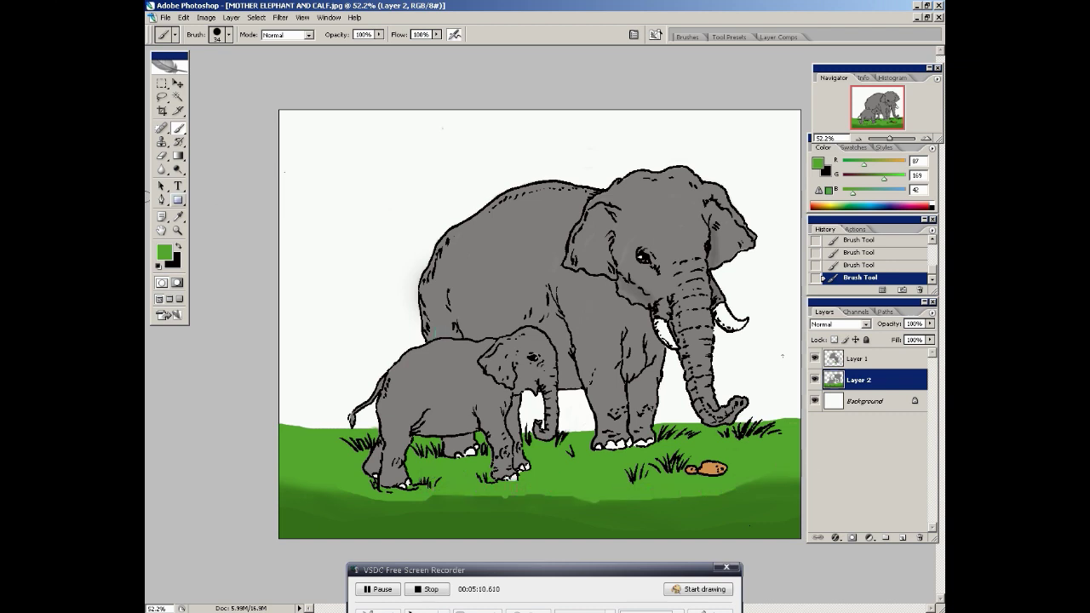
Try to paint light green across the dark foreground grass with a soft 300 px brush, and undo the stroke.
click(229, 35)
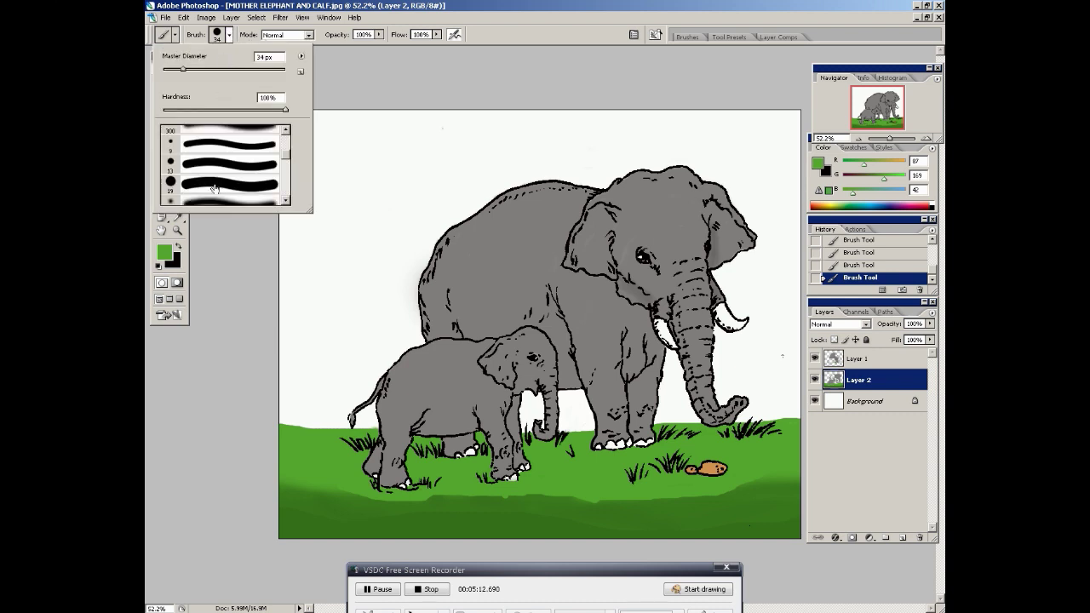
scroll(215, 186, up, 1)
click(220, 153)
drag(358, 68, 356, 91)
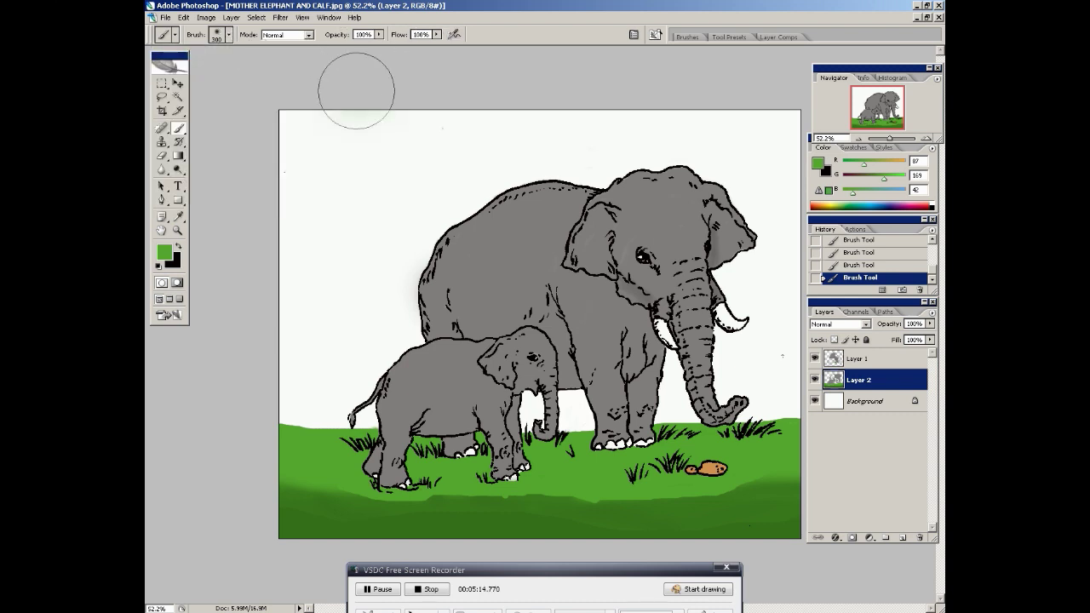
mouse_move(307, 521)
mouse_down()
mouse_move(384, 518)
mouse_move(742, 503)
mouse_up()
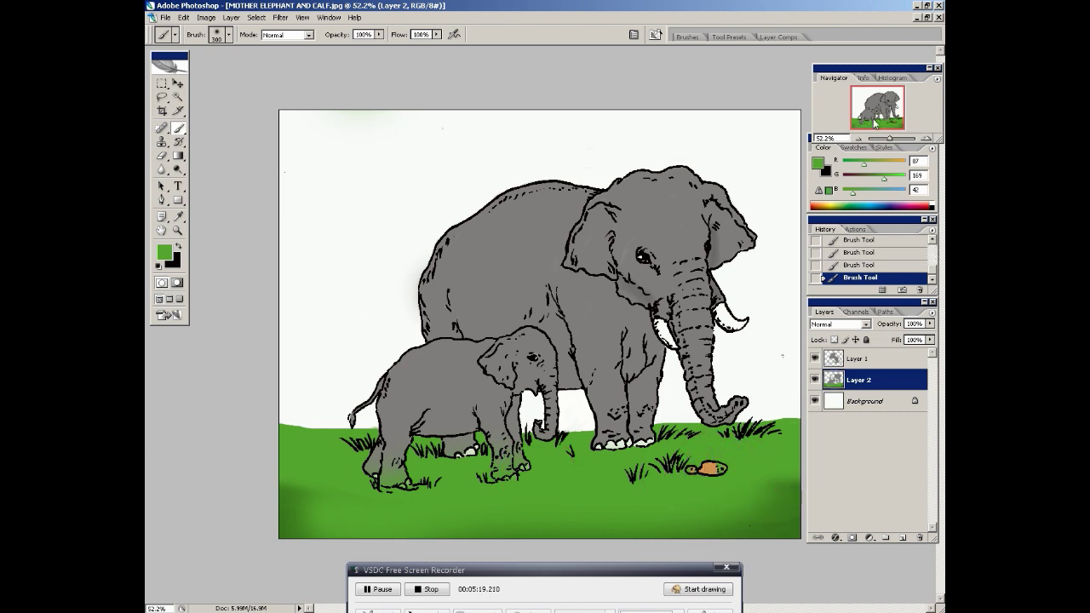
click(875, 268)
Reduce the soft brush to 62 px and extend the light green grass down over the dark foreground band in a smooth curve.
right_click(651, 515)
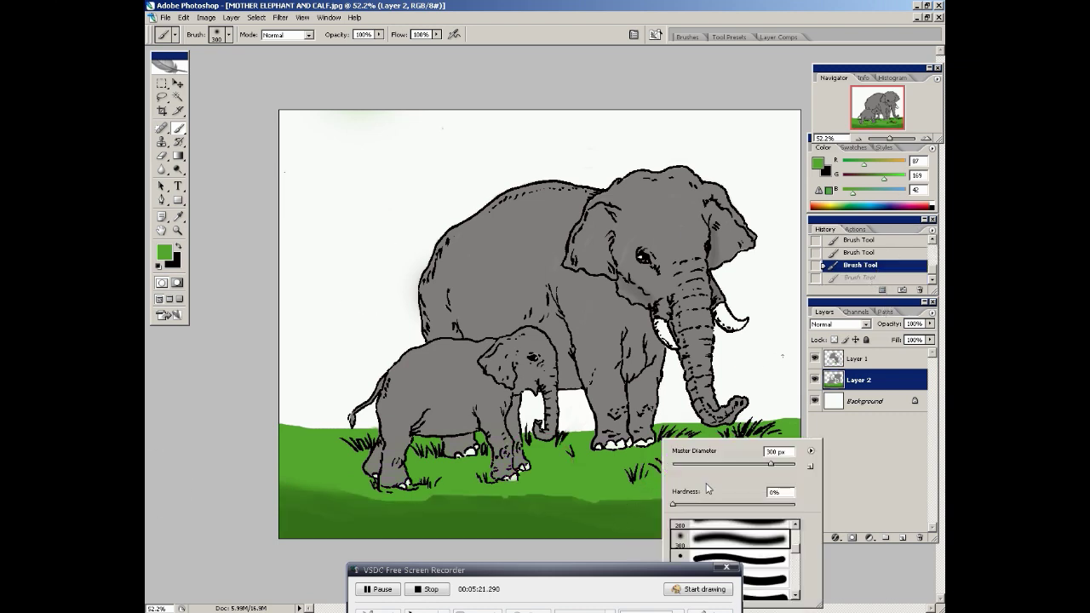
drag(765, 467, 710, 466)
mouse_move(314, 495)
mouse_down()
mouse_move(580, 494)
mouse_move(650, 505)
mouse_move(809, 477)
mouse_move(690, 504)
mouse_move(347, 494)
mouse_up()
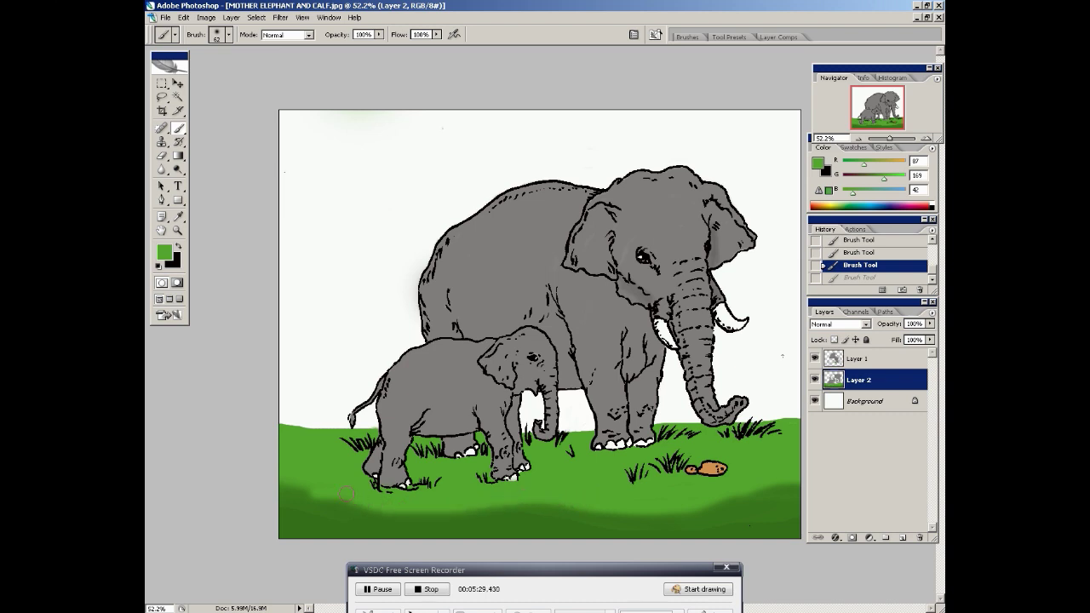
mouse_move(283, 474)
mouse_down()
mouse_move(329, 497)
mouse_move(457, 513)
mouse_move(632, 514)
mouse_move(781, 485)
mouse_up()
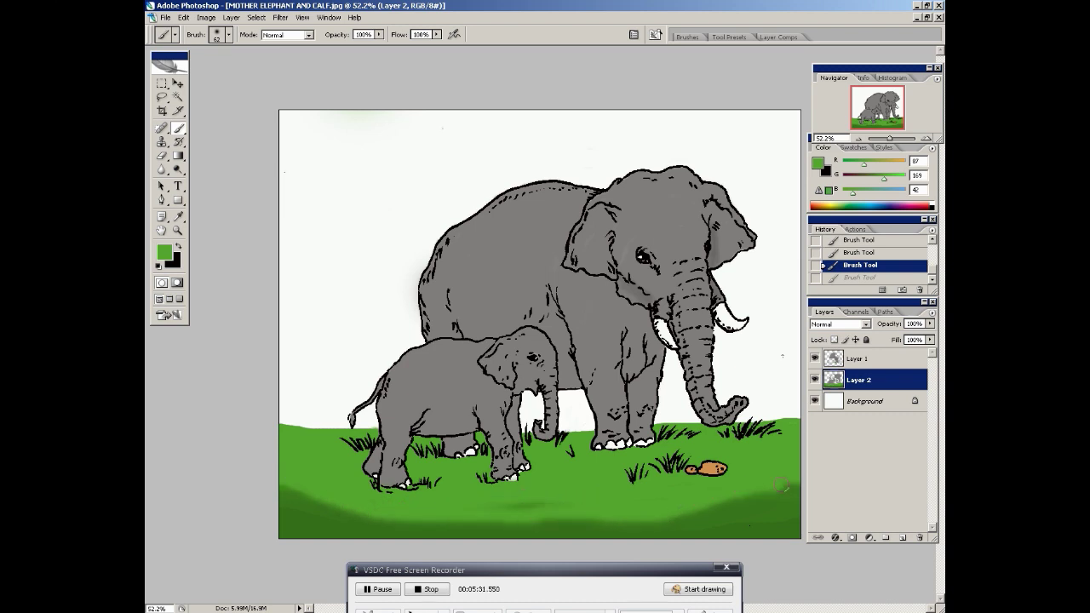
click(508, 504)
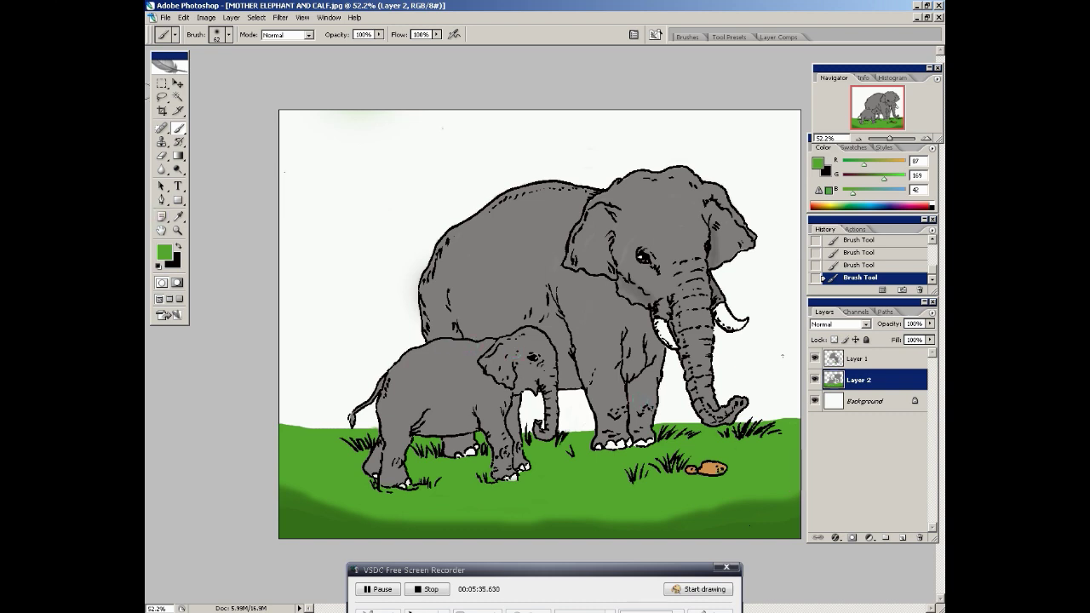
Save a JPEG copy as MOTHER ELEPHANT AND CALF copy.jpg in the 2020-11-18 folder, replacing the existing file, with quality 8 (High).
click(165, 17)
click(204, 136)
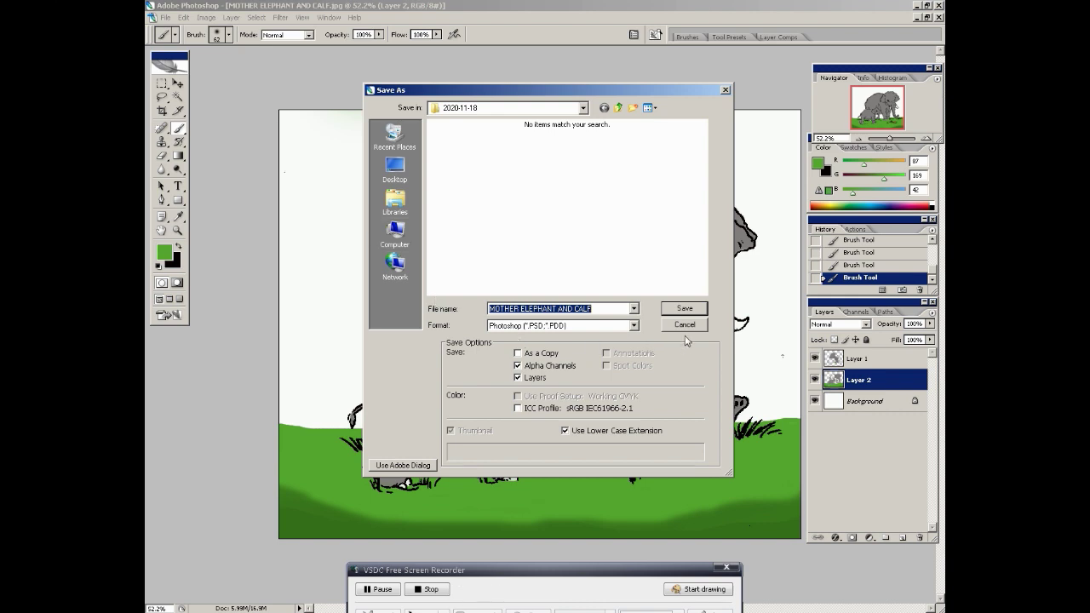
click(634, 325)
click(595, 388)
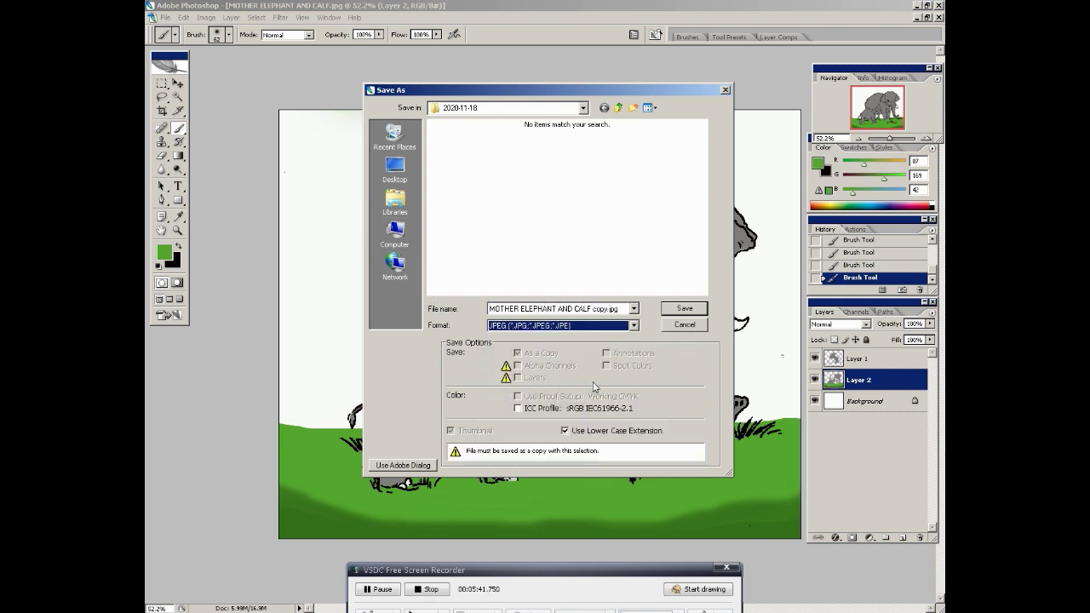
click(675, 310)
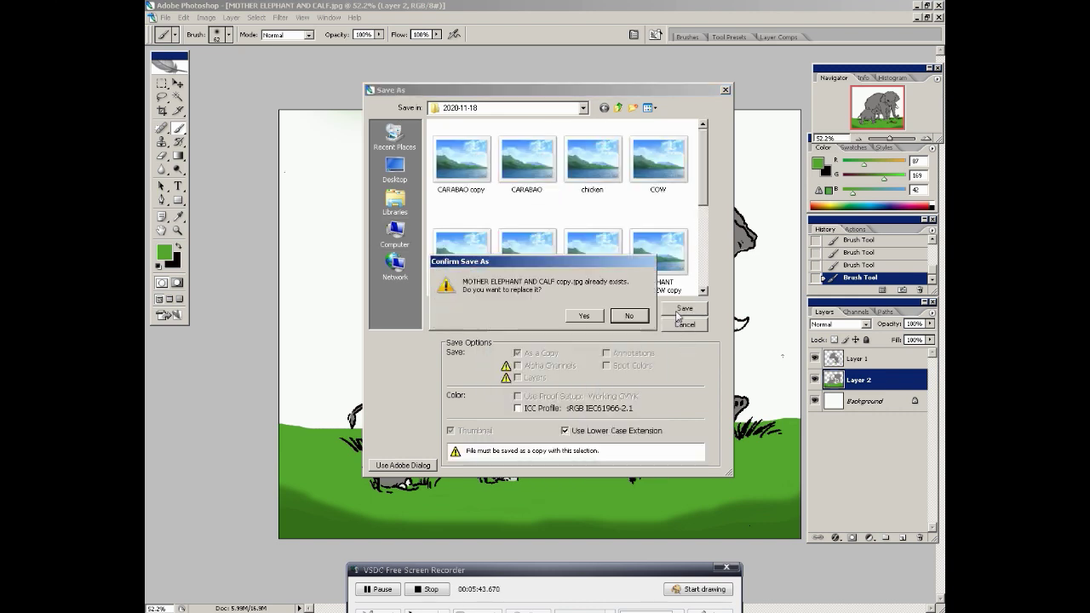
click(587, 315)
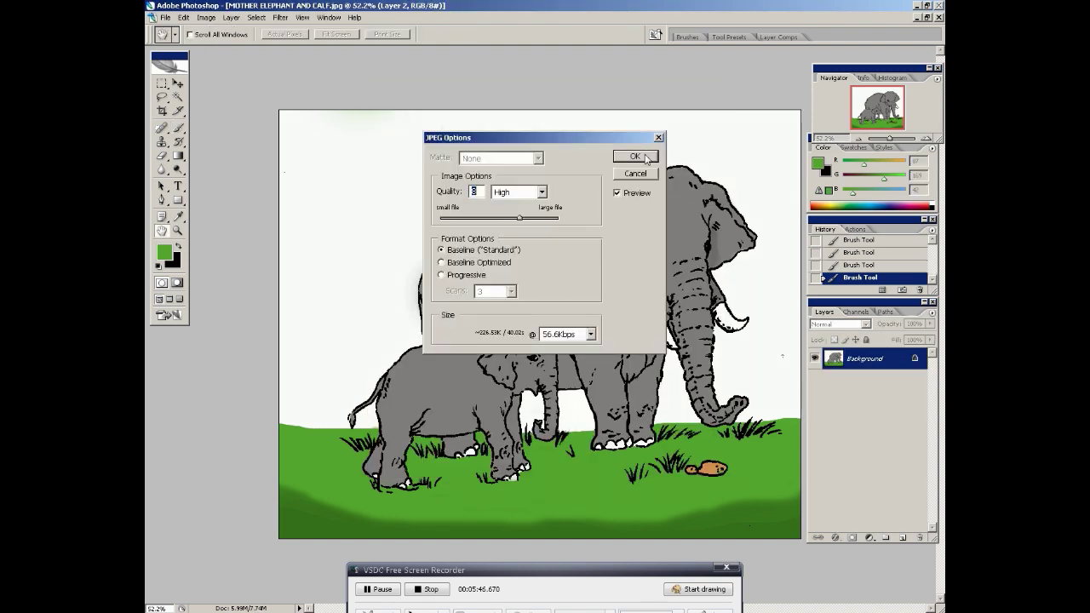
click(635, 157)
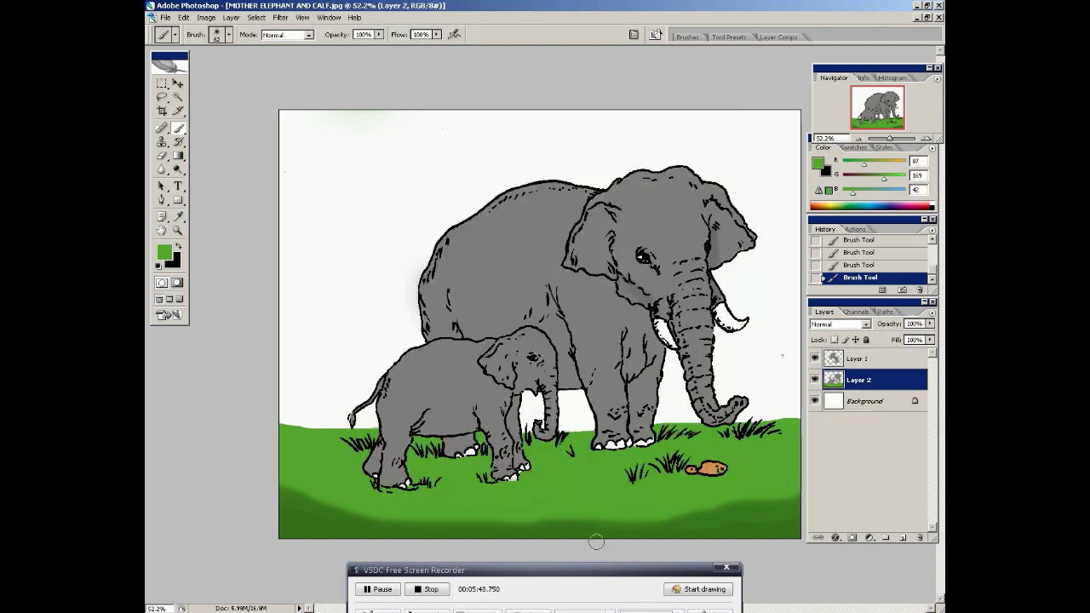
Set the foreground colour to dark green 36681b and reduce the brush opacity to 50%.
key(h)
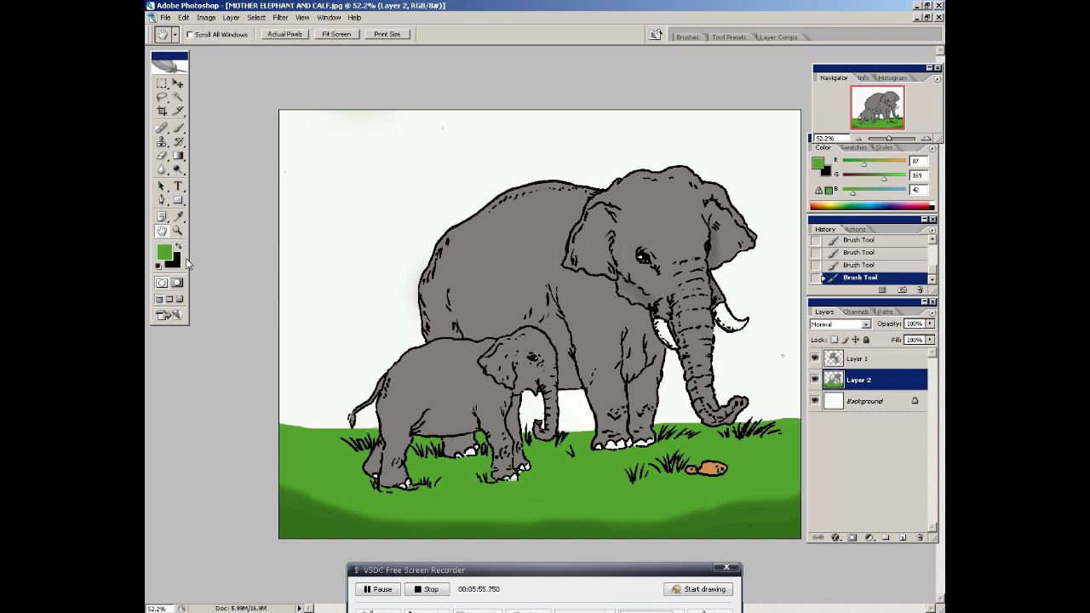
click(177, 231)
click(345, 311)
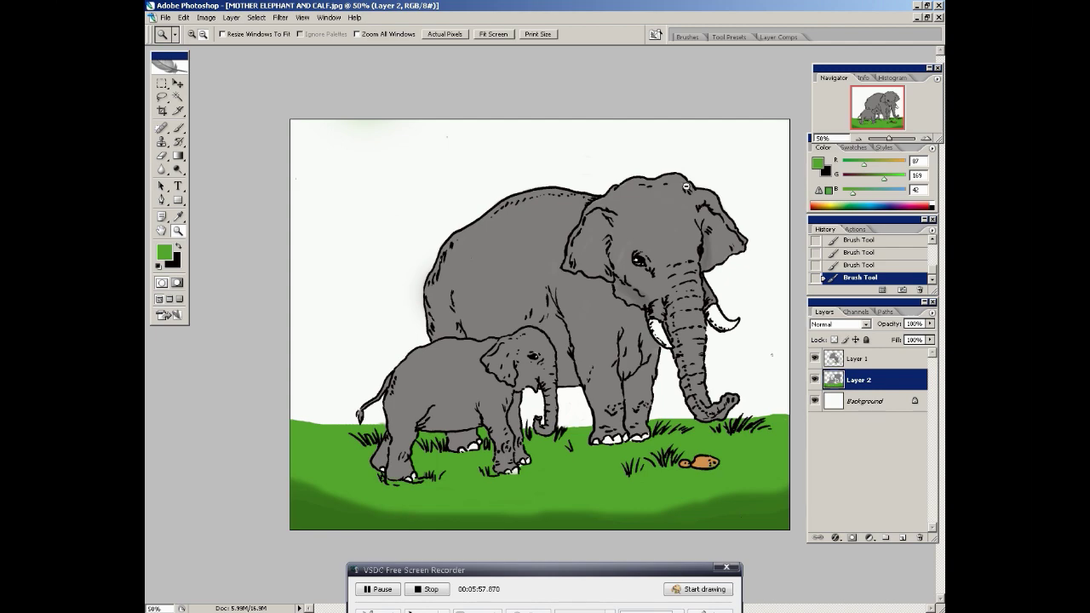
drag(890, 138, 890, 140)
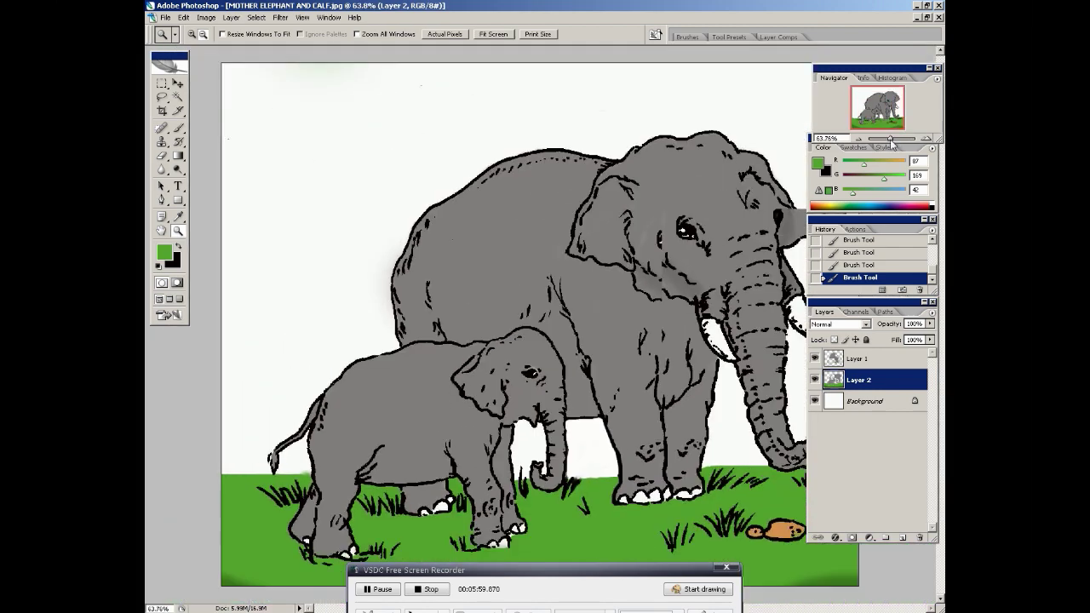
click(163, 252)
click(509, 261)
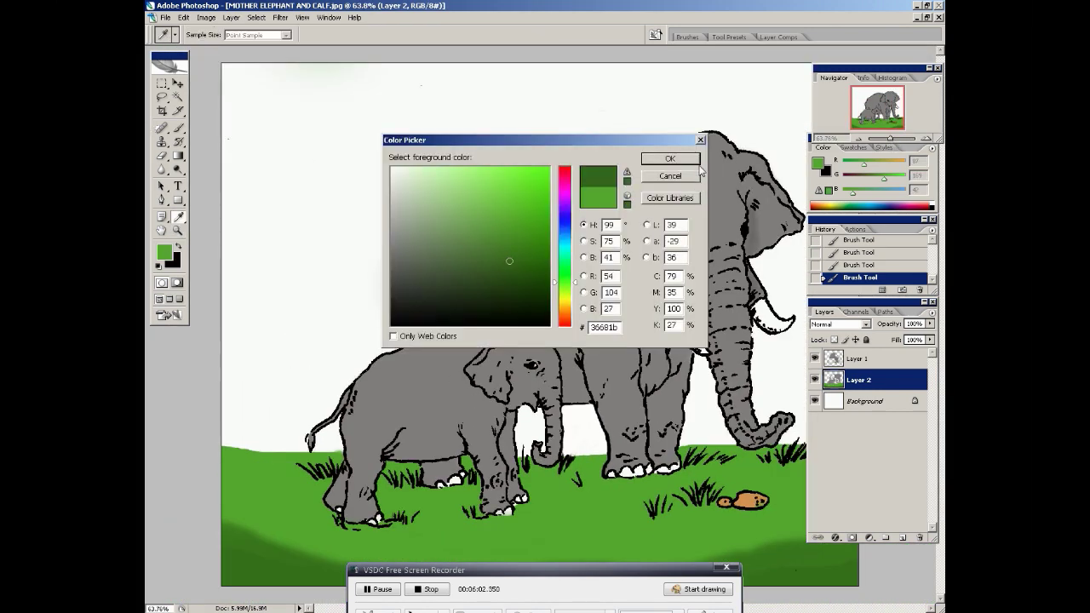
click(670, 159)
click(178, 128)
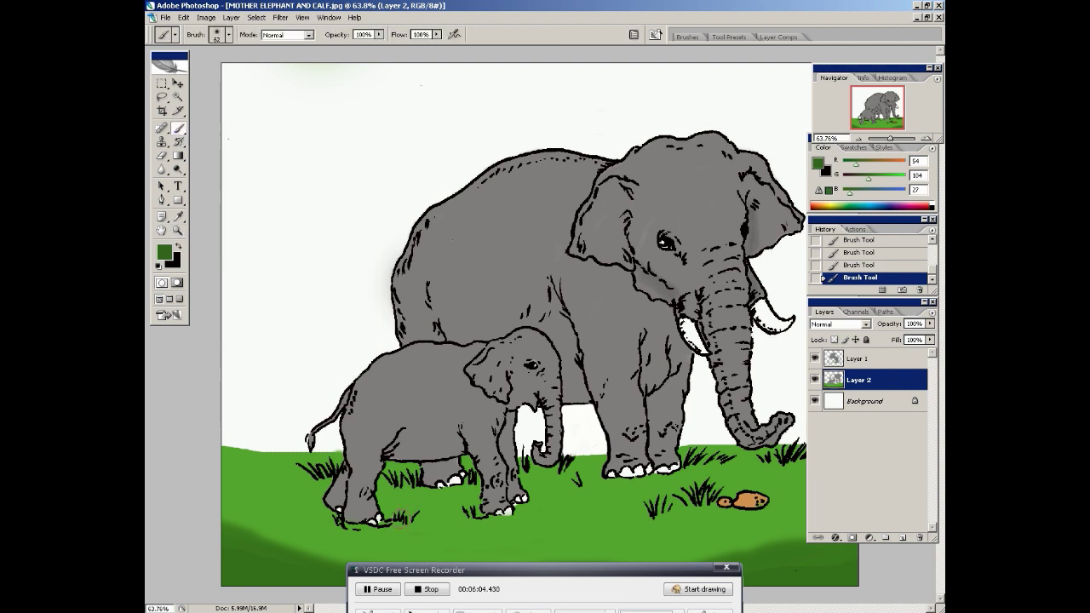
click(379, 34)
drag(377, 45, 347, 45)
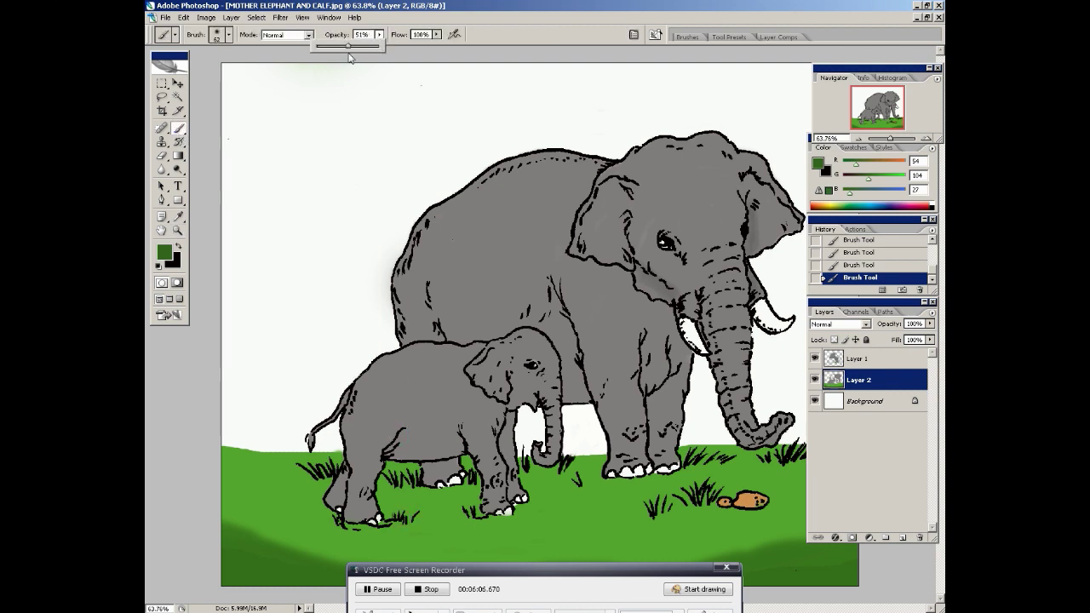
Paint soft dark green shadows on Layer 2 around the calf's feet and on the grass beneath the mother's trunk.
mouse_move(390, 511)
mouse_down()
mouse_move(384, 482)
mouse_move(400, 521)
mouse_move(352, 535)
mouse_up()
mouse_move(509, 513)
mouse_down()
mouse_move(546, 475)
mouse_move(447, 490)
mouse_up()
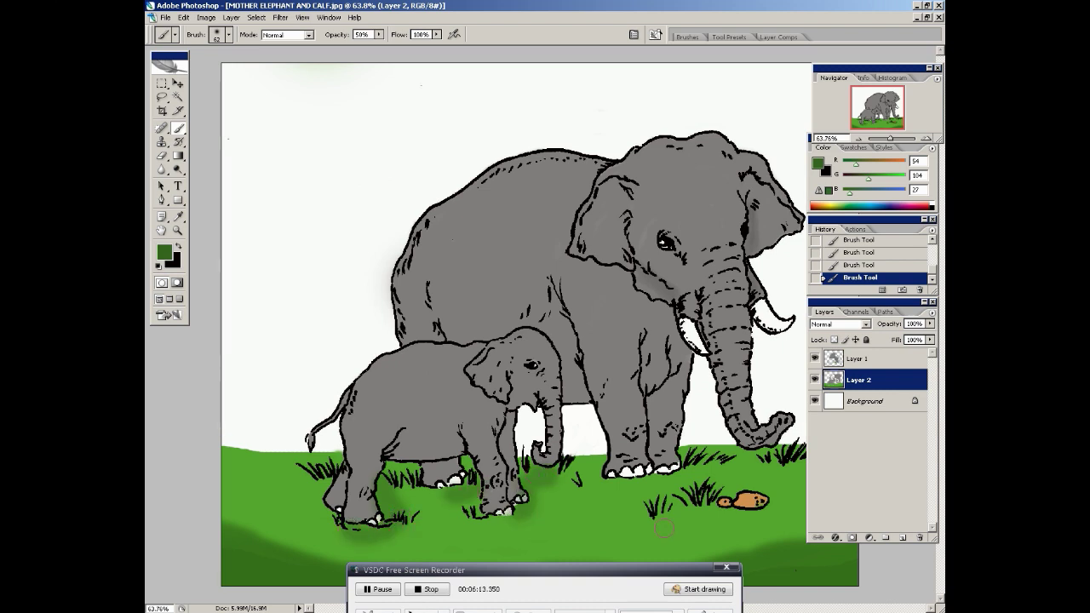
mouse_move(657, 497)
mouse_down()
mouse_move(694, 474)
mouse_move(743, 465)
mouse_up()
Paint dark green shadows on Layer 1 around the foreground grass tufts, the calf's hind feet and the brown stone.
click(855, 358)
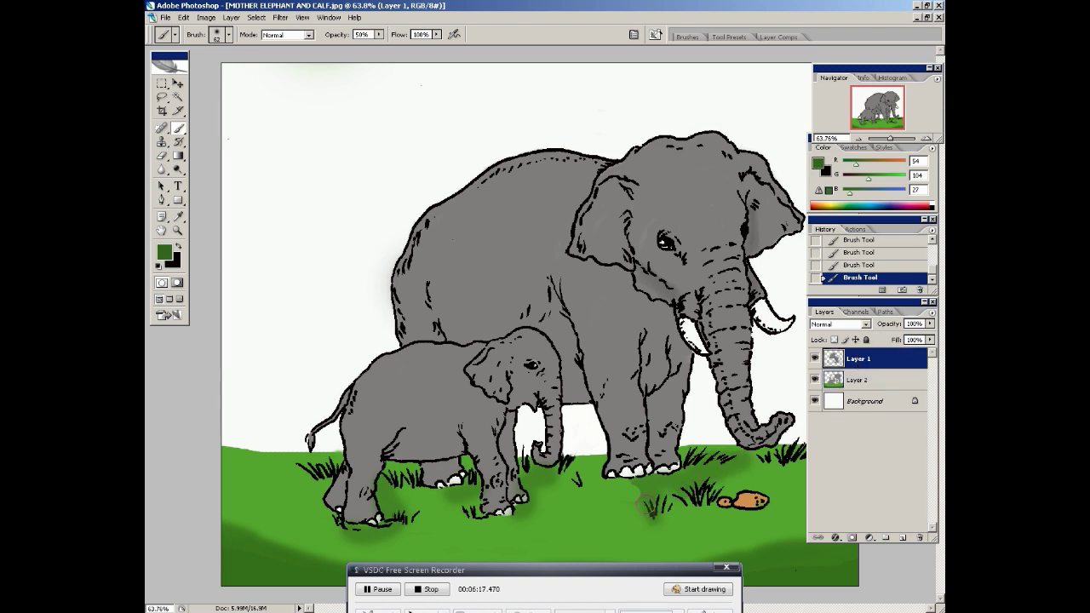
drag(675, 497, 693, 509)
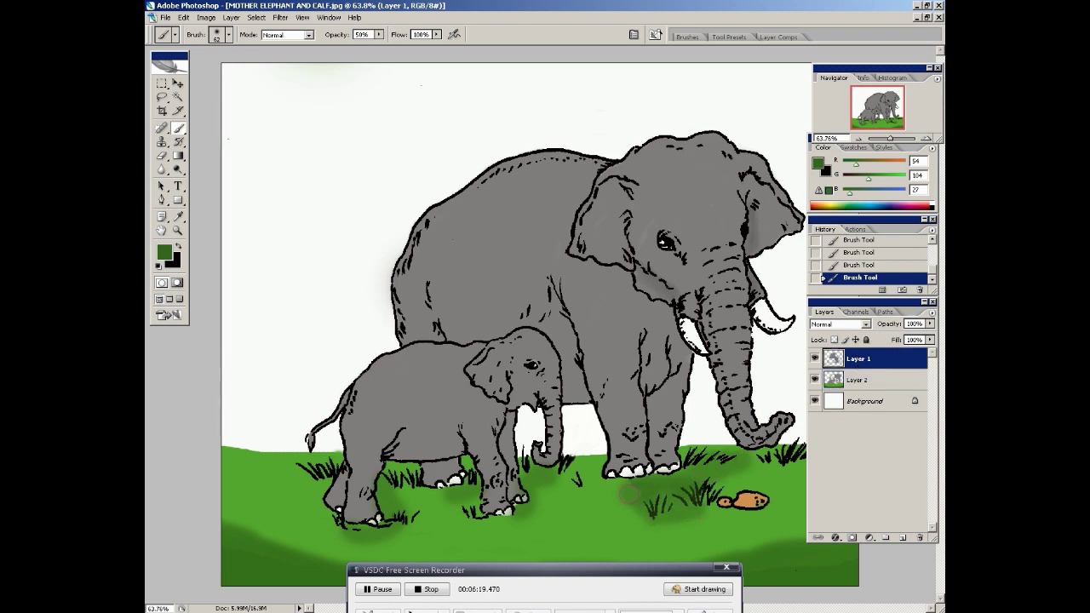
mouse_move(628, 494)
mouse_down()
mouse_move(582, 475)
mouse_move(591, 464)
mouse_move(558, 474)
mouse_up()
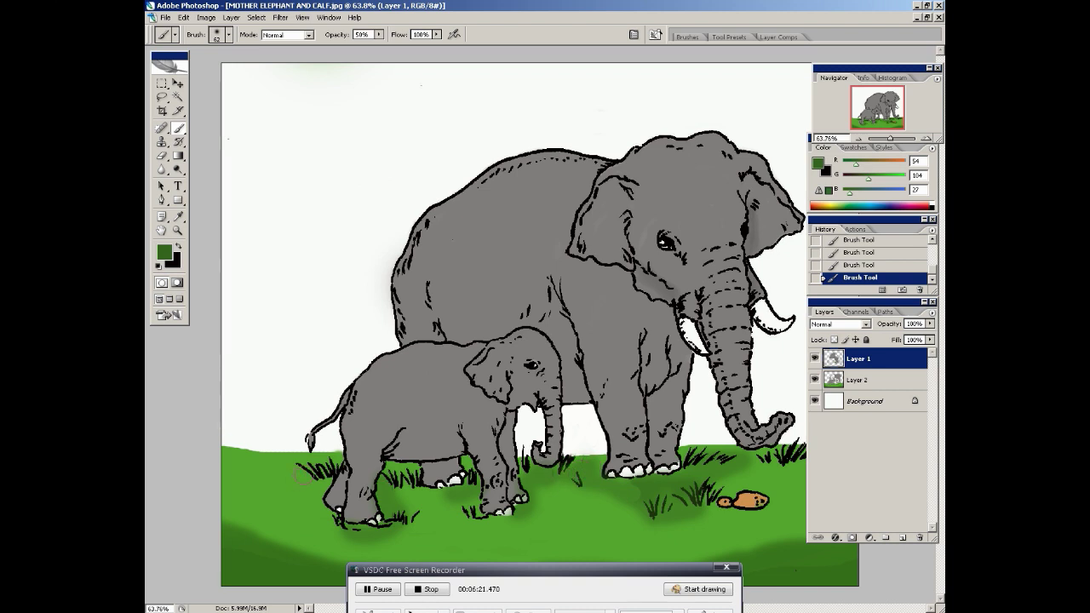
mouse_move(302, 473)
mouse_down()
mouse_move(332, 503)
mouse_move(328, 514)
mouse_move(375, 528)
mouse_up()
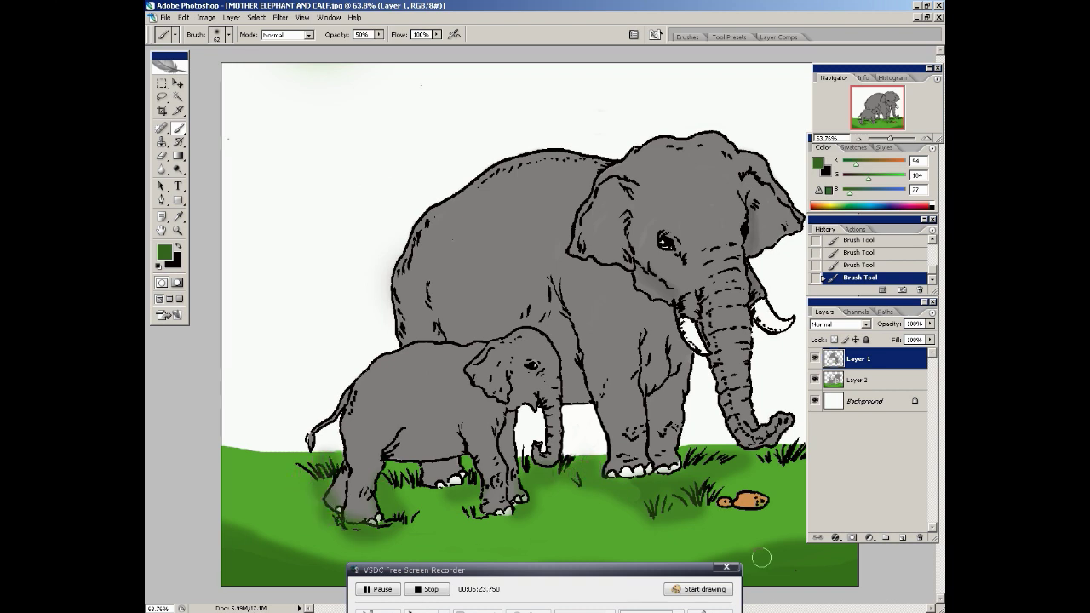
mouse_move(762, 521)
mouse_down()
mouse_move(734, 517)
mouse_move(773, 499)
mouse_up()
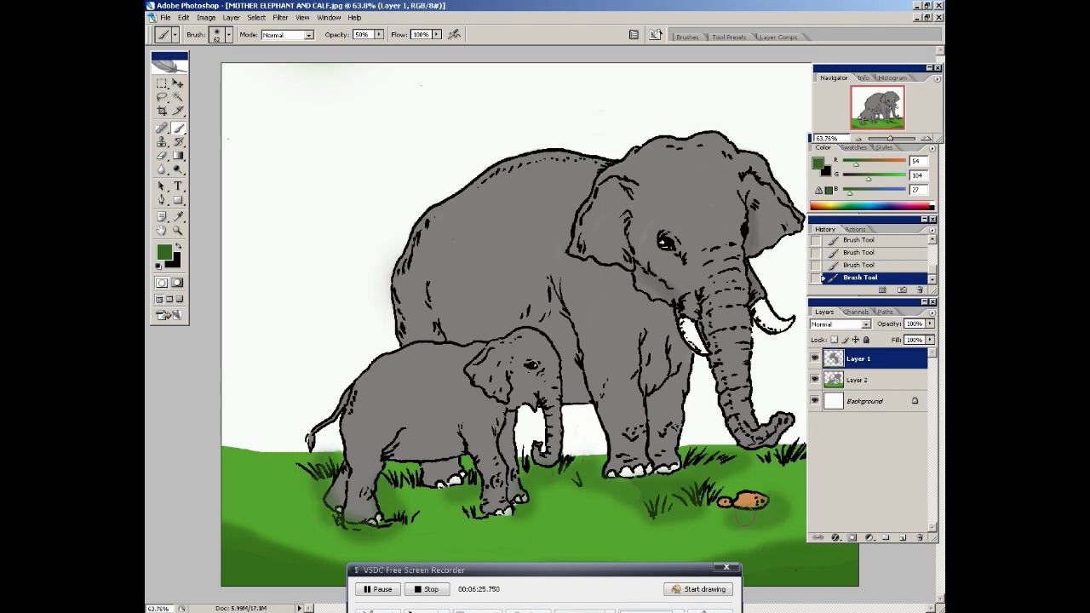
Sample the darker grey from the mother's cheek, try shading her rear flank on Layer 1, and undo the stroke.
click(180, 217)
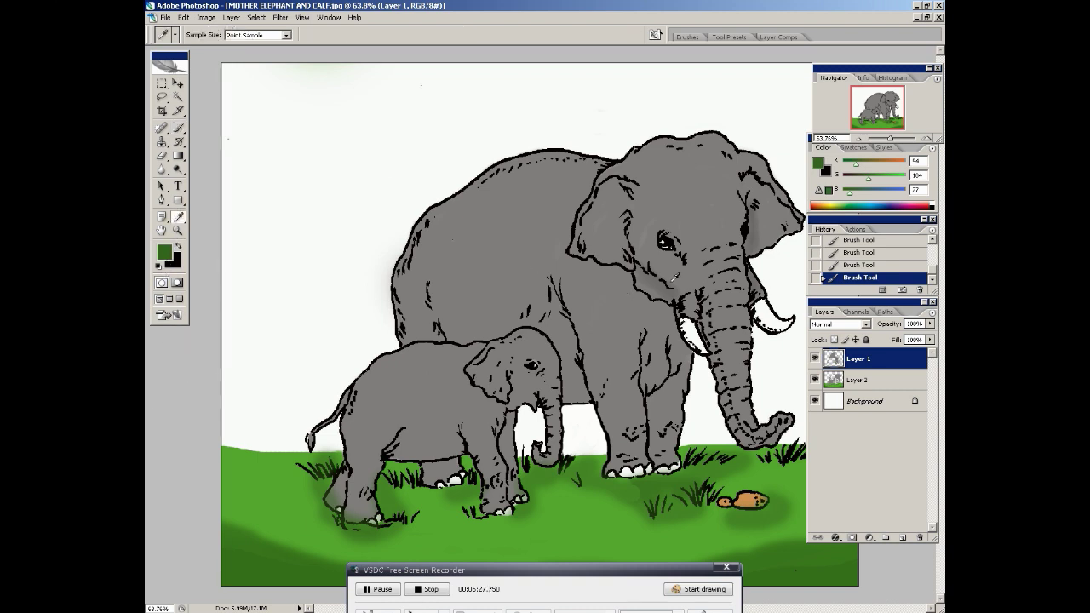
click(660, 280)
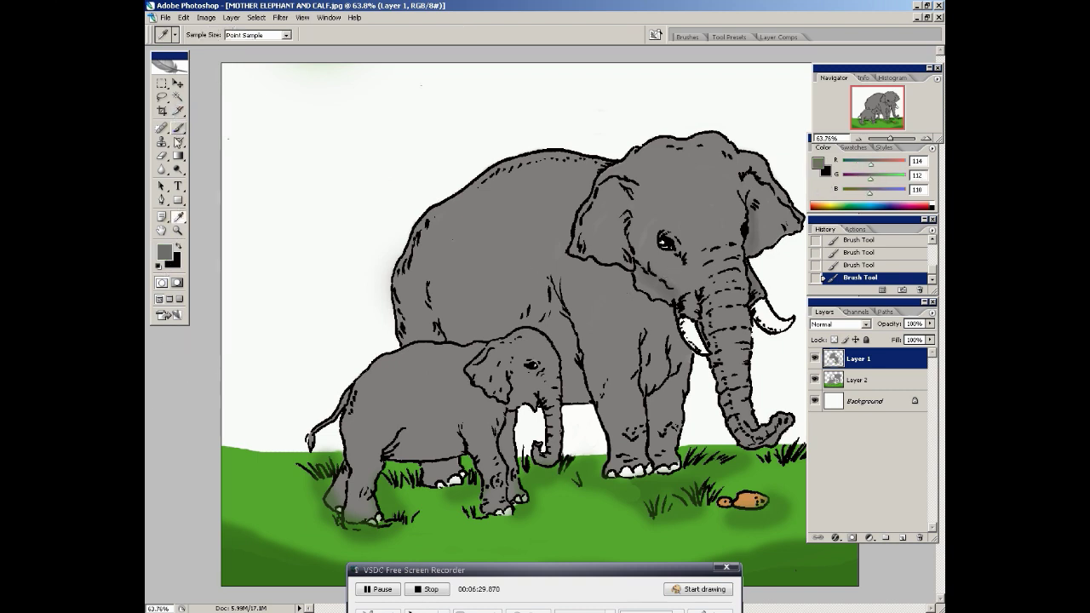
click(179, 128)
click(437, 329)
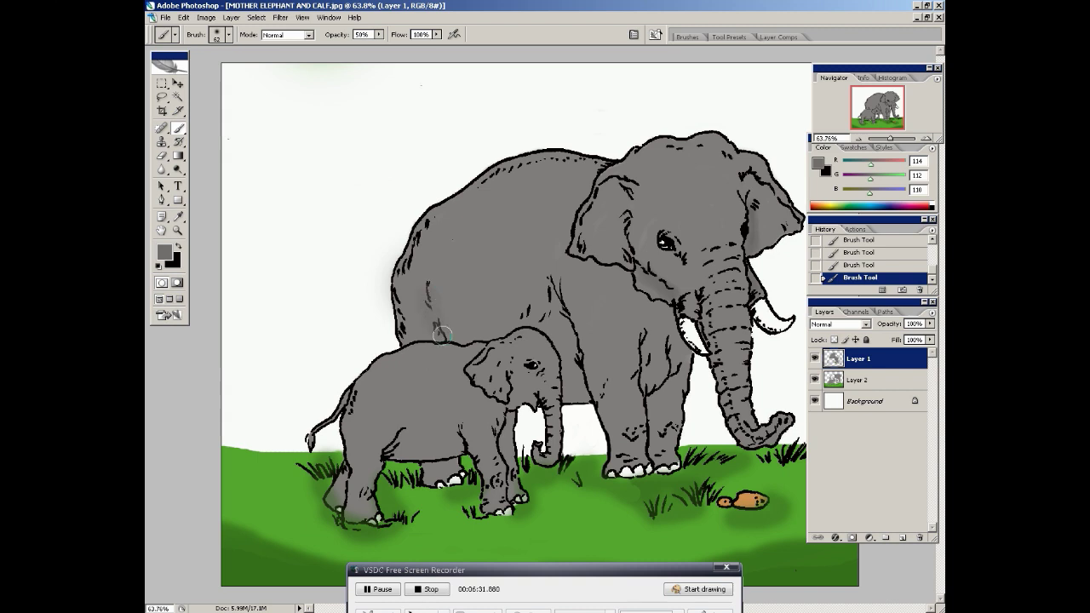
click(864, 265)
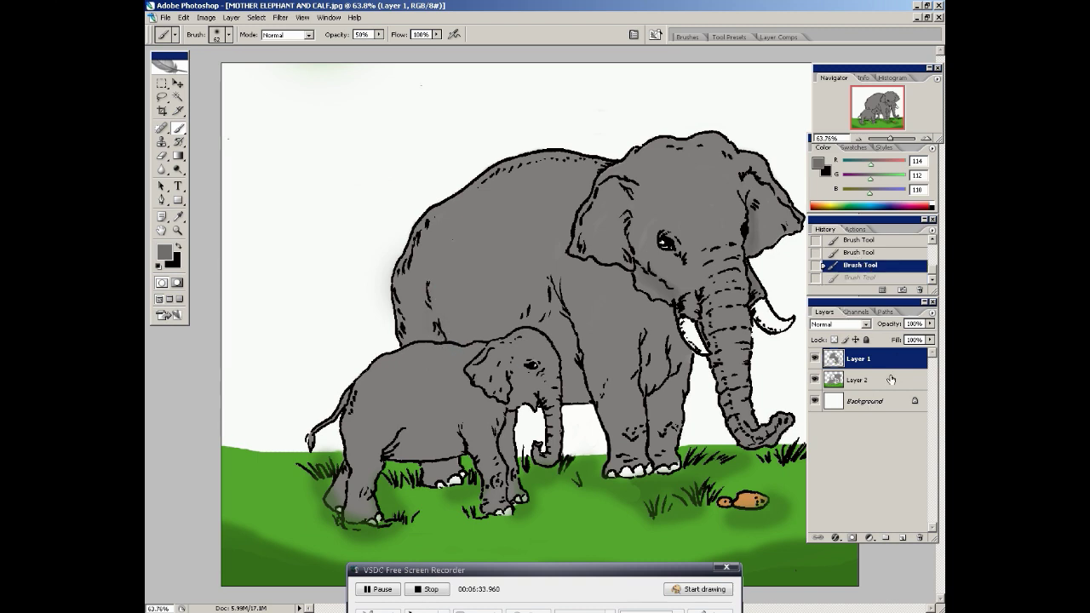
Raise the brush opacity to 100% and shade the mother's rear flank above the calf's back in darker grey, finishing on Layer 1.
click(890, 380)
click(439, 326)
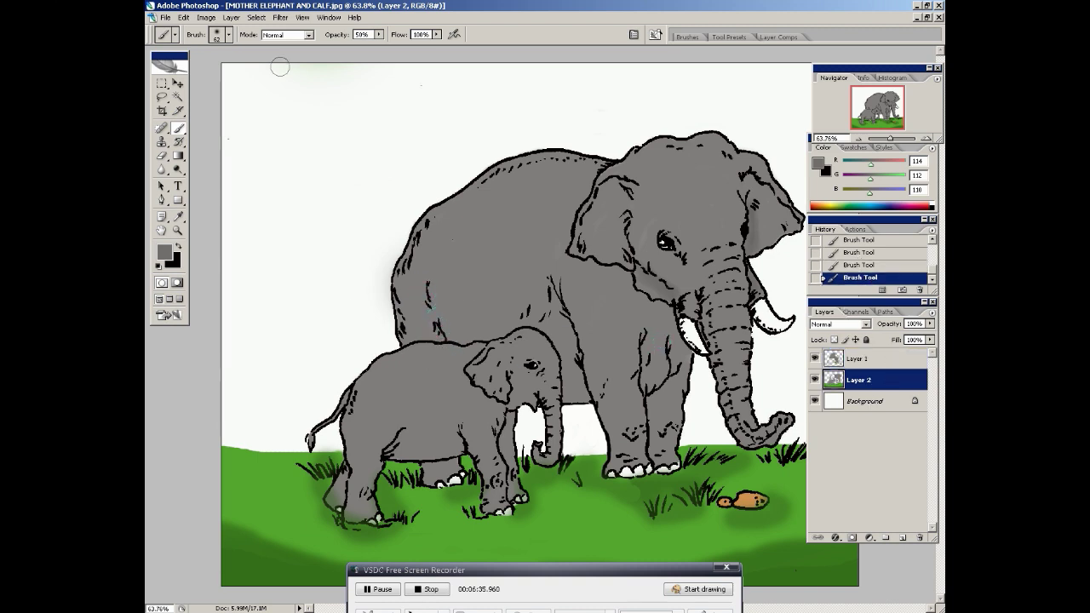
click(380, 36)
drag(381, 47, 456, 65)
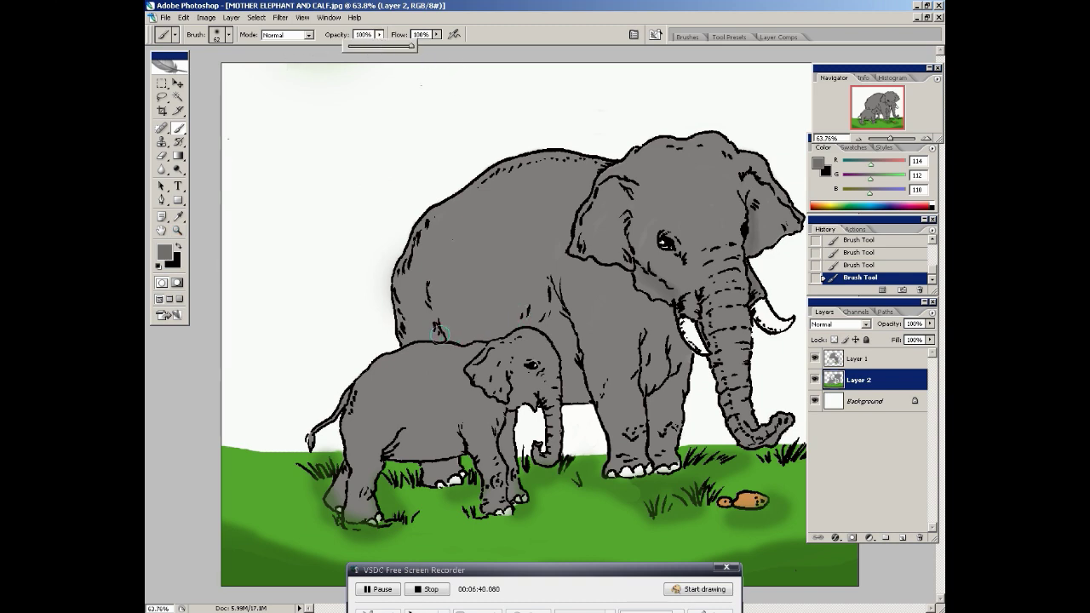
click(429, 295)
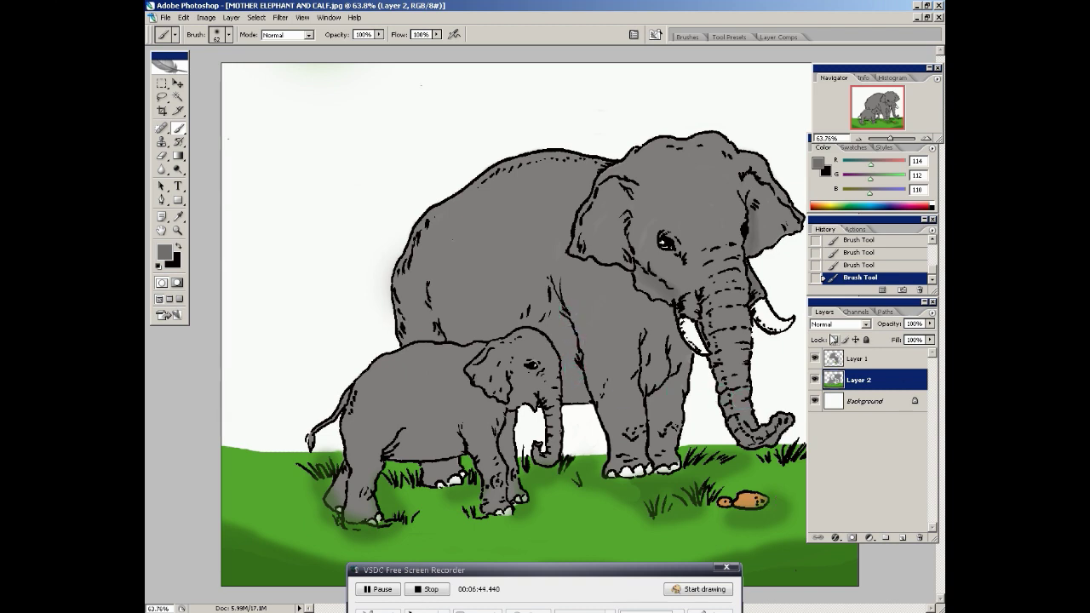
click(847, 357)
mouse_move(468, 327)
mouse_down()
mouse_move(437, 295)
mouse_move(447, 334)
mouse_up()
mouse_move(478, 297)
mouse_down()
mouse_move(459, 327)
mouse_move(475, 333)
mouse_move(453, 317)
mouse_move(498, 336)
mouse_up()
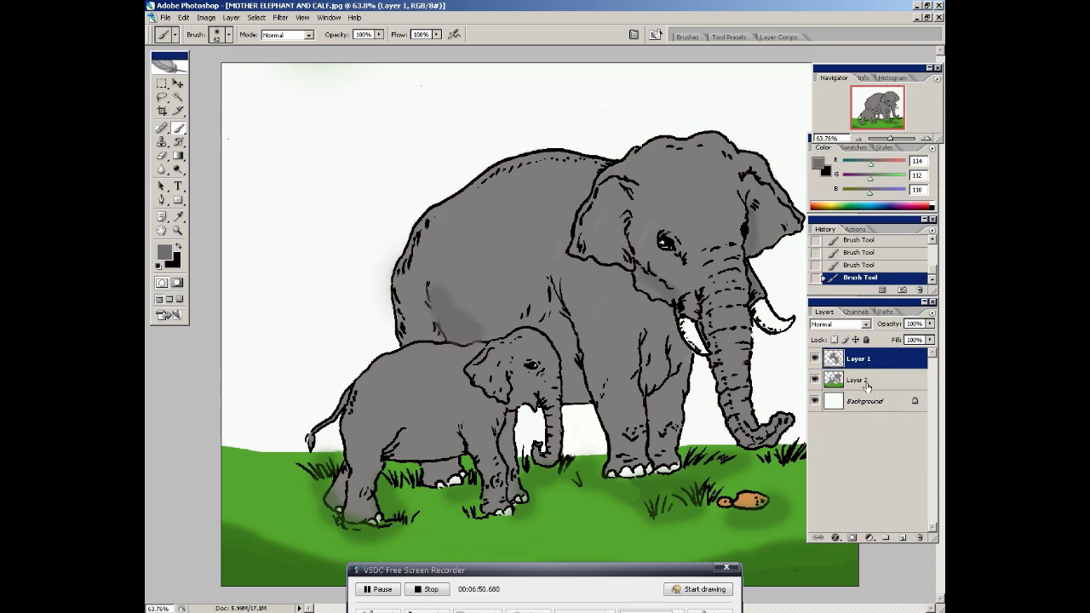
Shade the mother's ears and the calf's belly and front leg in darker grey on Layer 2.
click(864, 383)
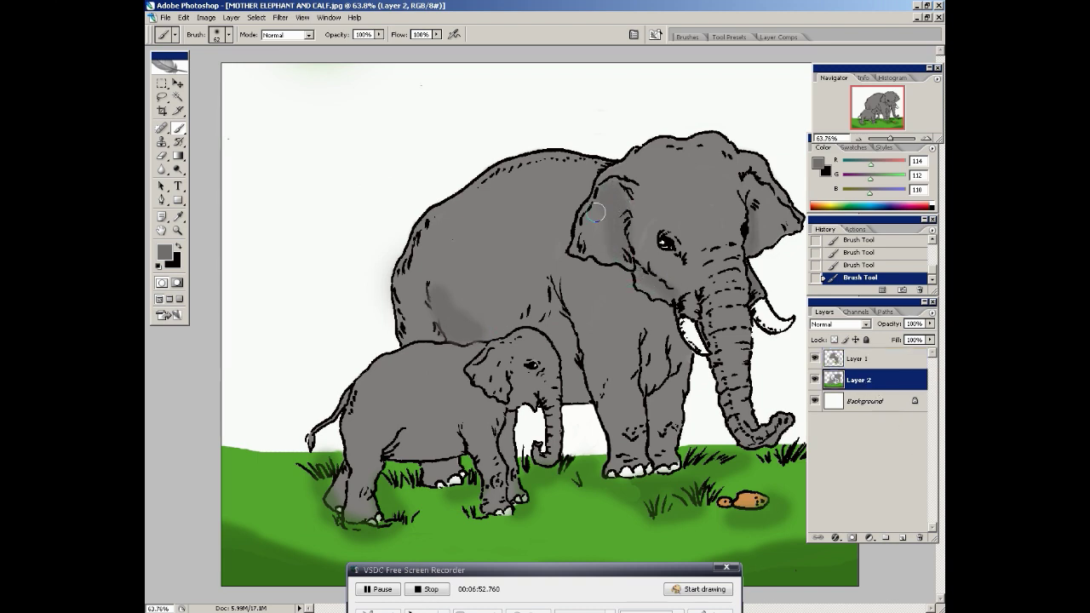
drag(596, 212, 611, 248)
mouse_move(756, 190)
mouse_down()
mouse_move(754, 236)
mouse_move(765, 218)
mouse_up()
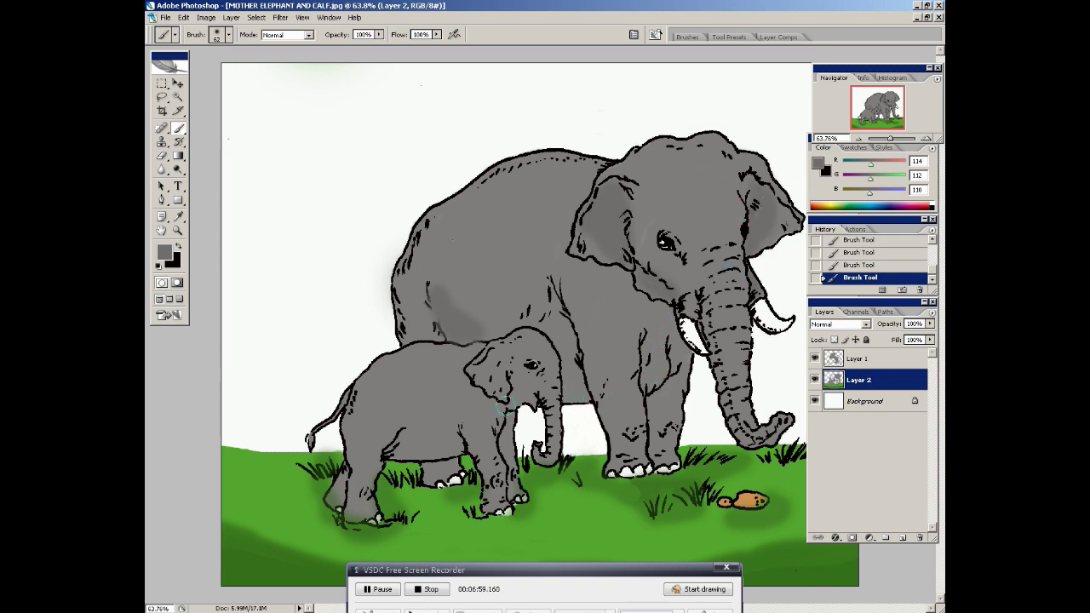
mouse_move(397, 451)
mouse_down()
mouse_move(366, 484)
mouse_move(445, 470)
mouse_move(400, 449)
mouse_move(434, 450)
mouse_up()
click(859, 266)
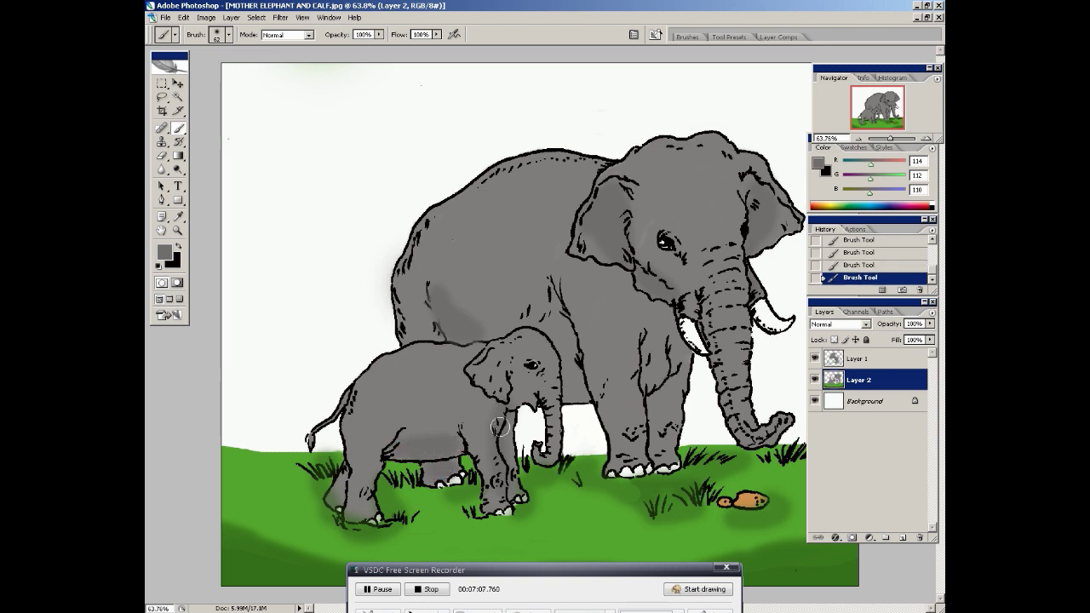
drag(503, 450, 504, 470)
Undo the full-strength grey on the tusk and shade both tusks lightly at 13% brush opacity.
drag(681, 325, 705, 351)
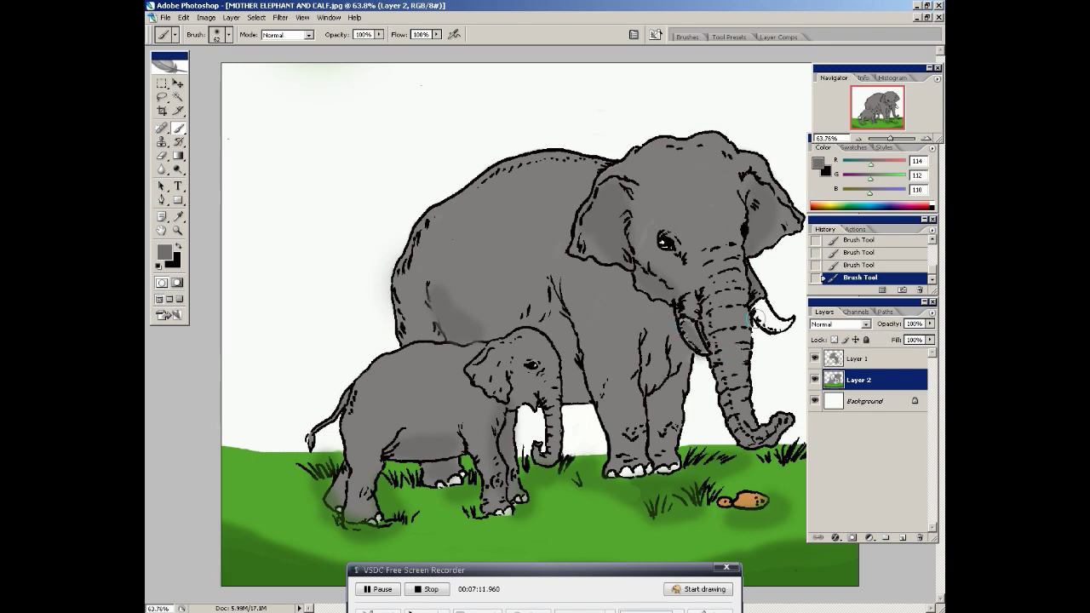
click(861, 265)
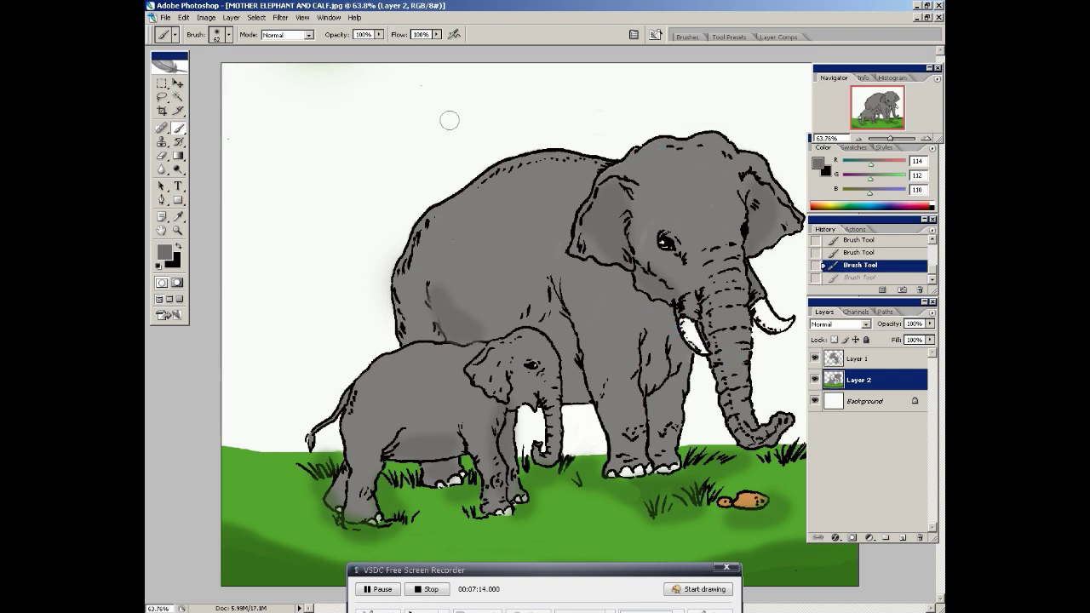
click(379, 34)
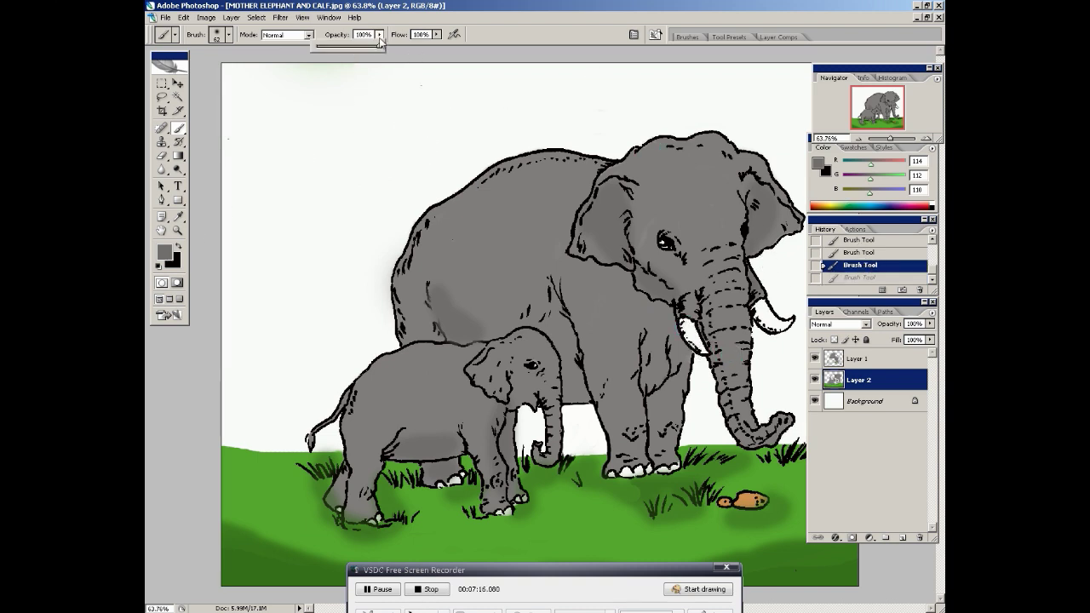
drag(378, 45, 322, 47)
mouse_move(687, 329)
mouse_down()
mouse_move(697, 344)
mouse_move(685, 331)
mouse_up()
mouse_move(783, 327)
mouse_down()
mouse_move(763, 313)
mouse_move(777, 324)
mouse_up()
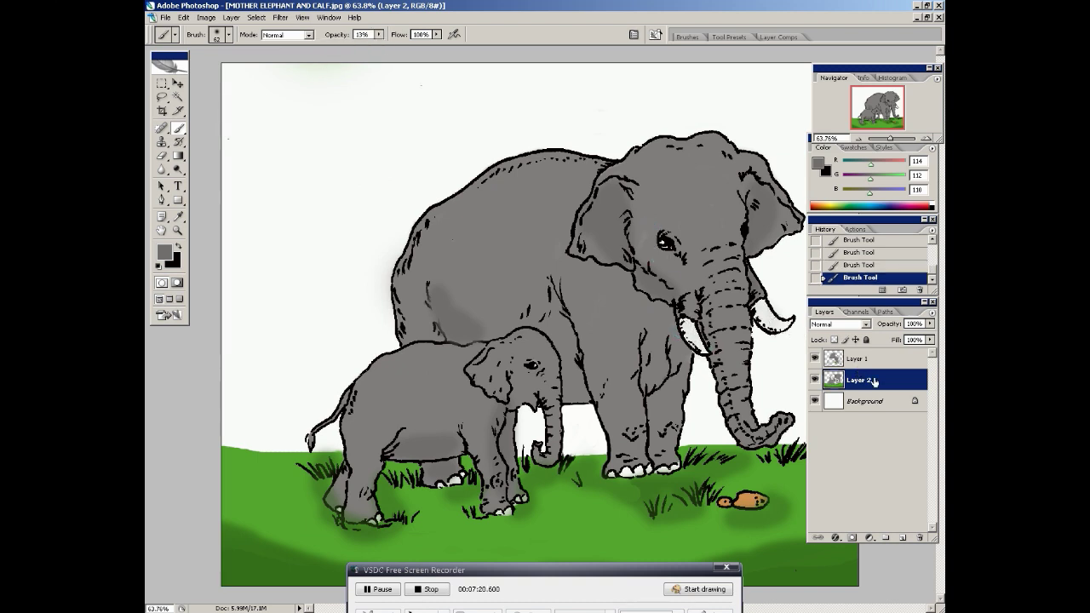
Save a JPEG copy as MOTHER ELEPHANT AND CALF copy.jpg in the 2020-11-18 folder, overwriting the earlier copy, with quality 8 (High).
click(164, 17)
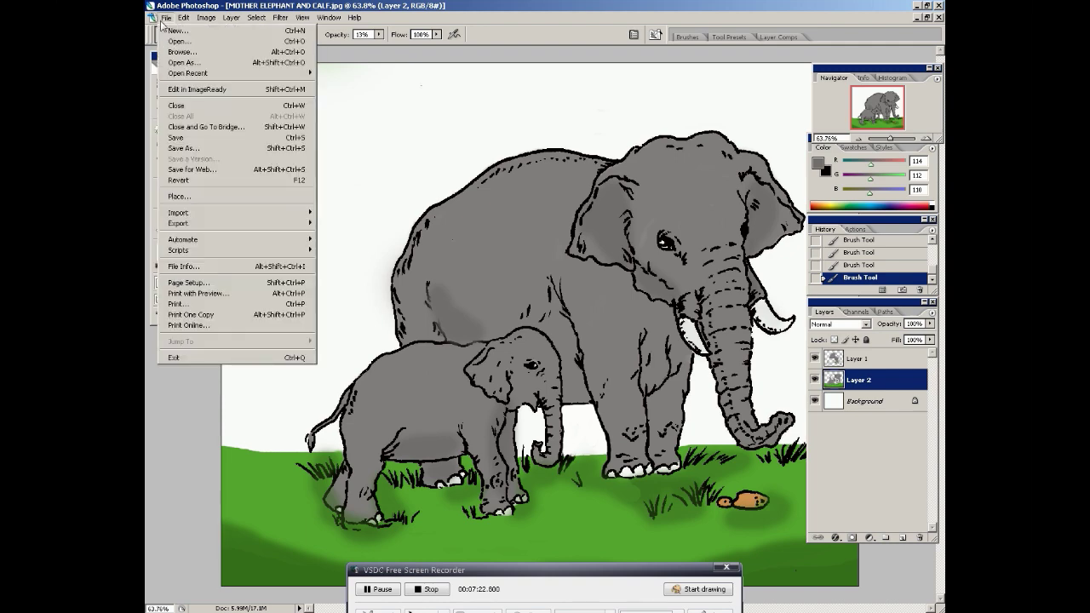
click(183, 141)
click(633, 325)
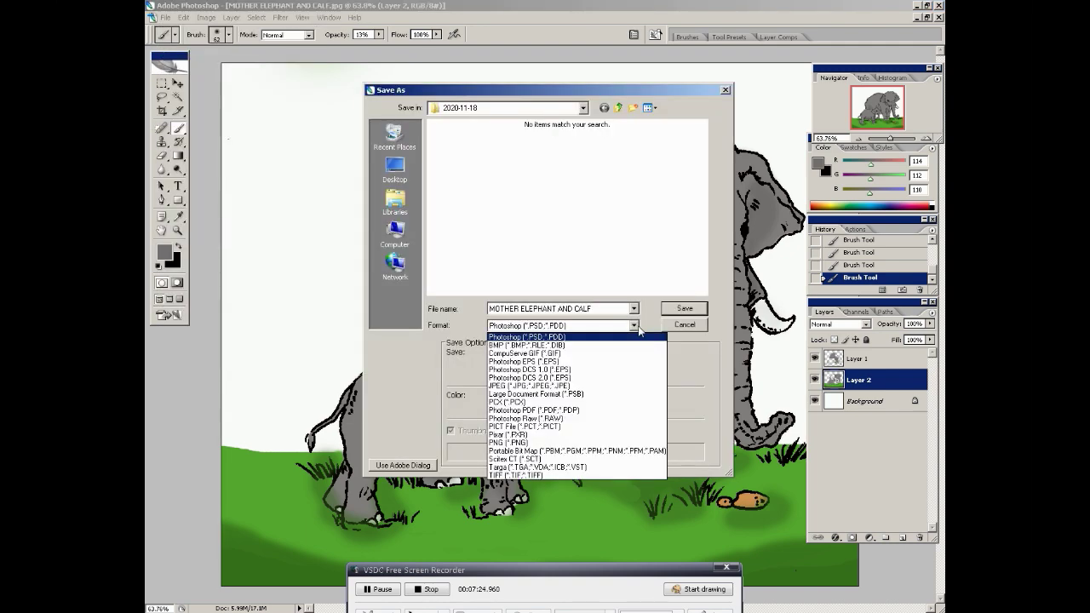
click(603, 389)
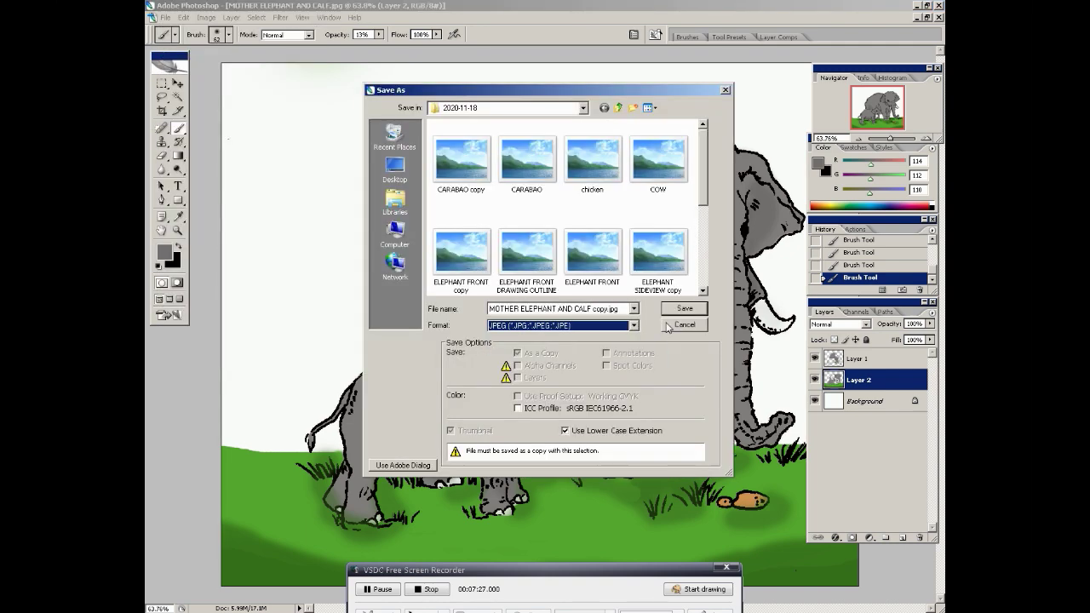
click(685, 308)
click(579, 322)
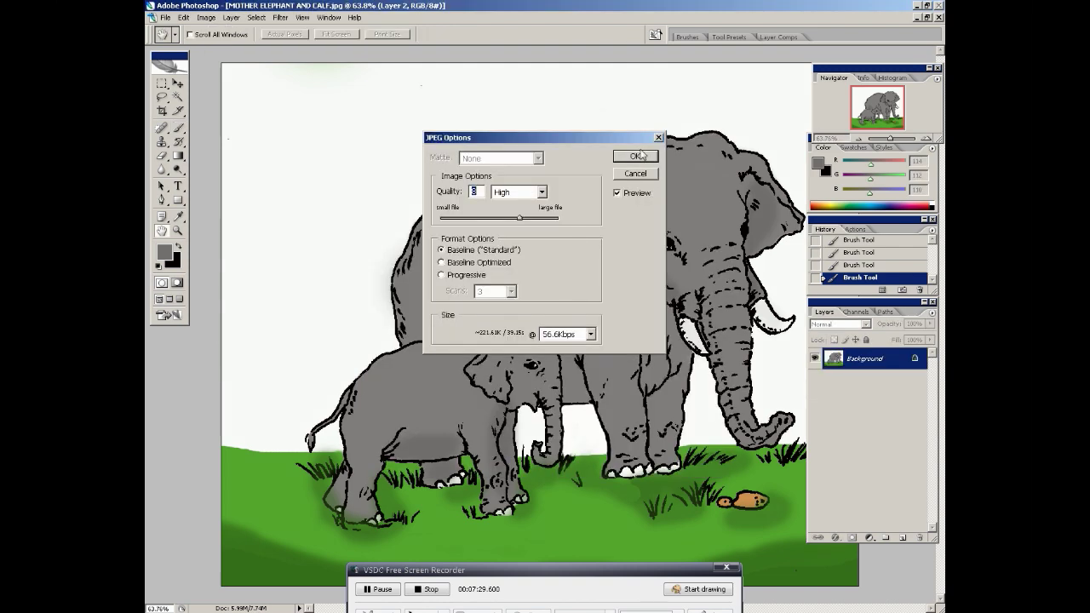
click(636, 157)
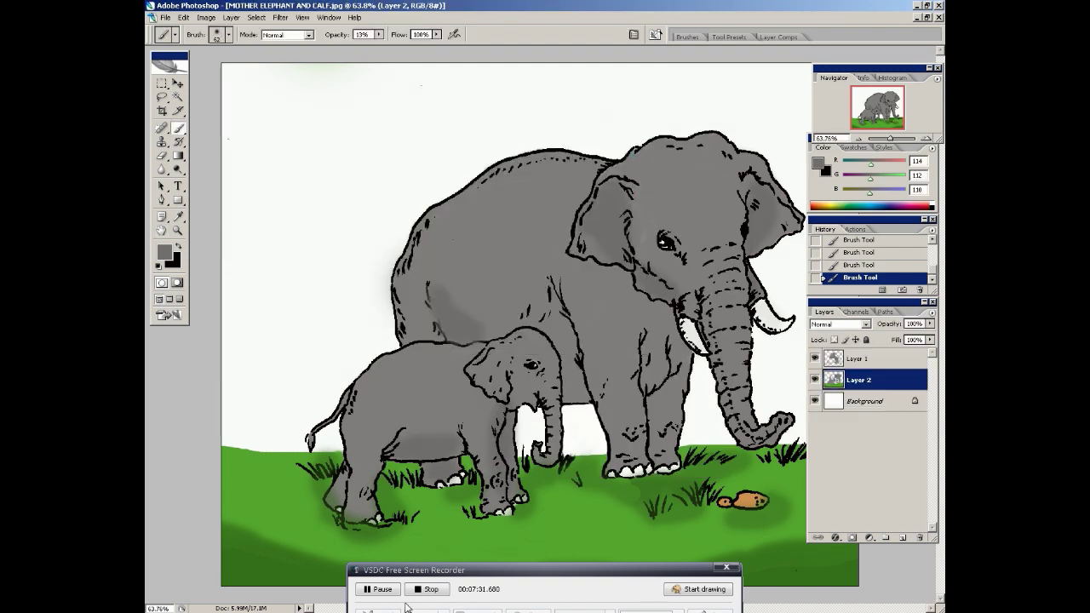